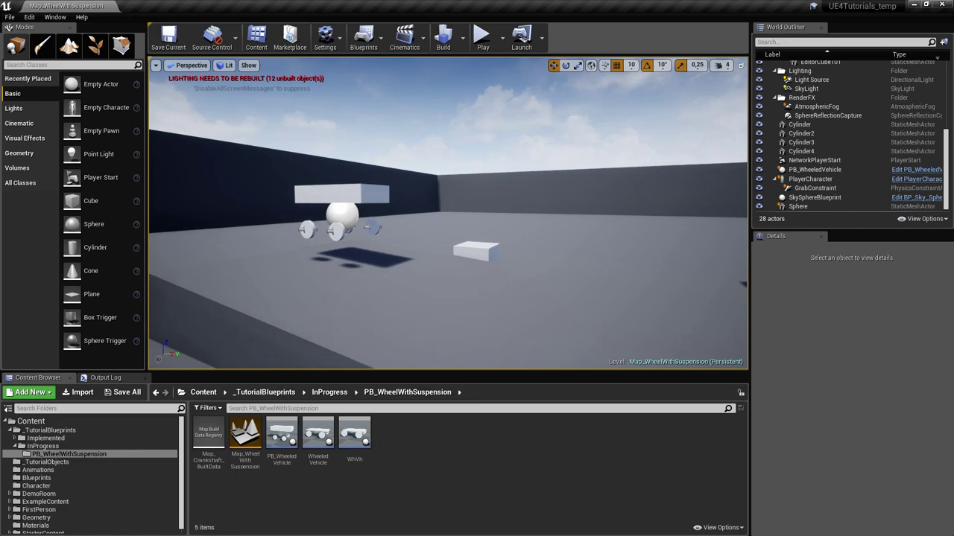
- Play the level, steer the suspension vehicle around to test how it drives, and end the play session
click(482, 38)
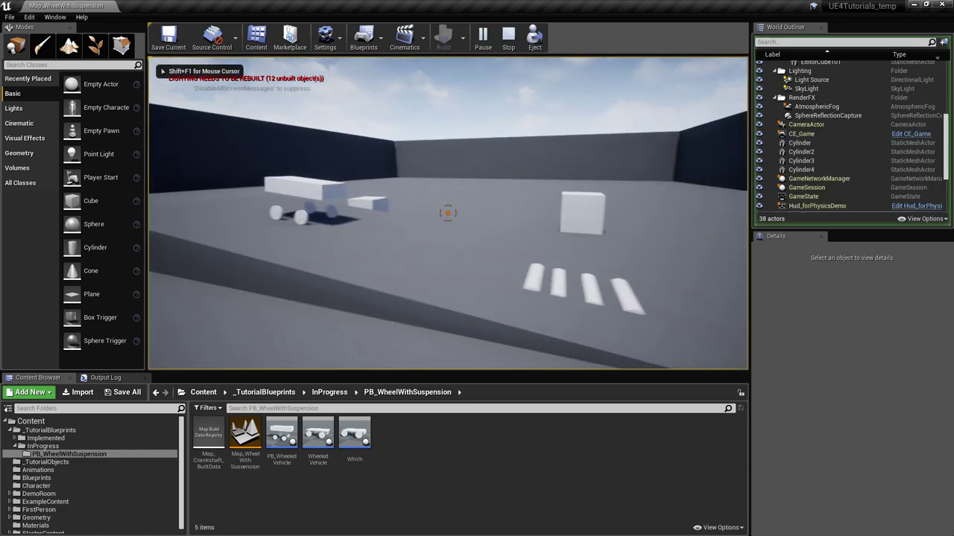
key(d)
key(a)
key(d)
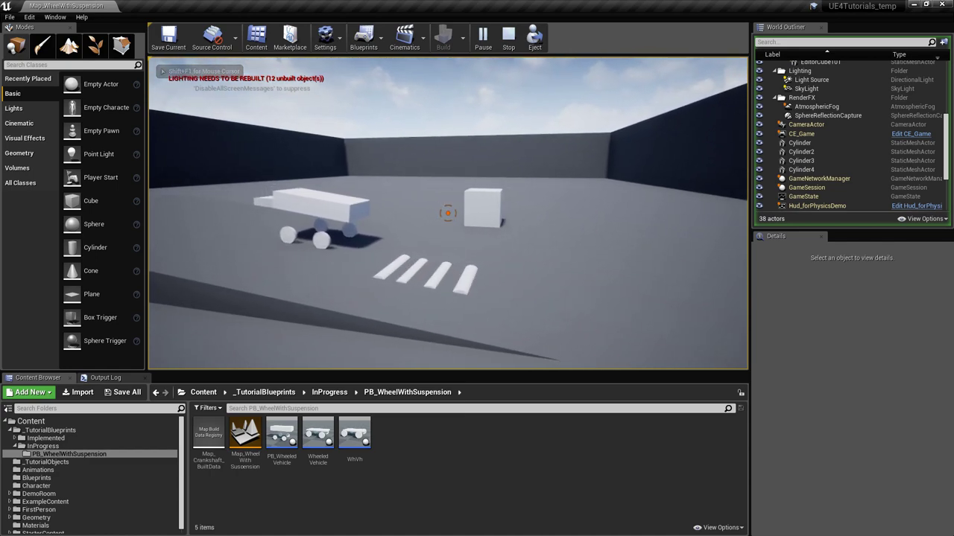
key(d)
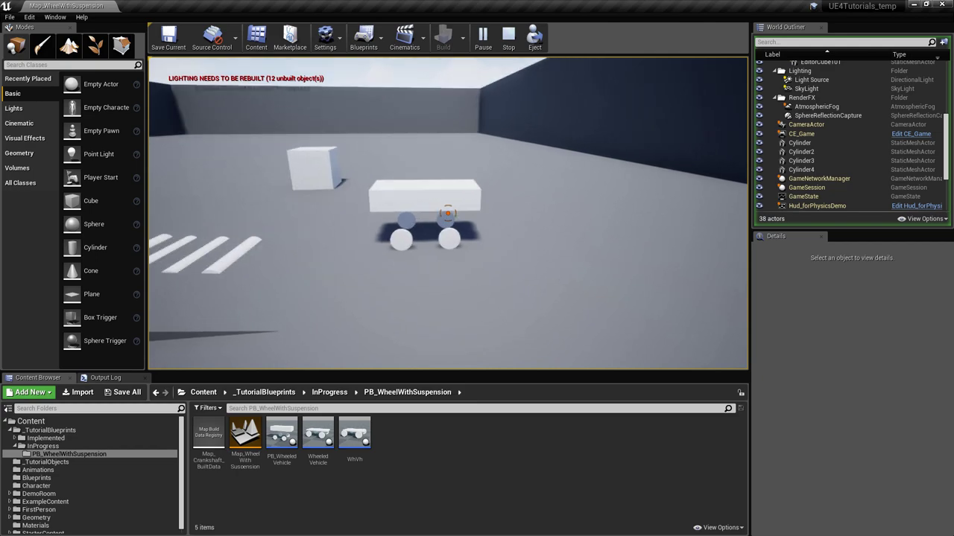
key(a)
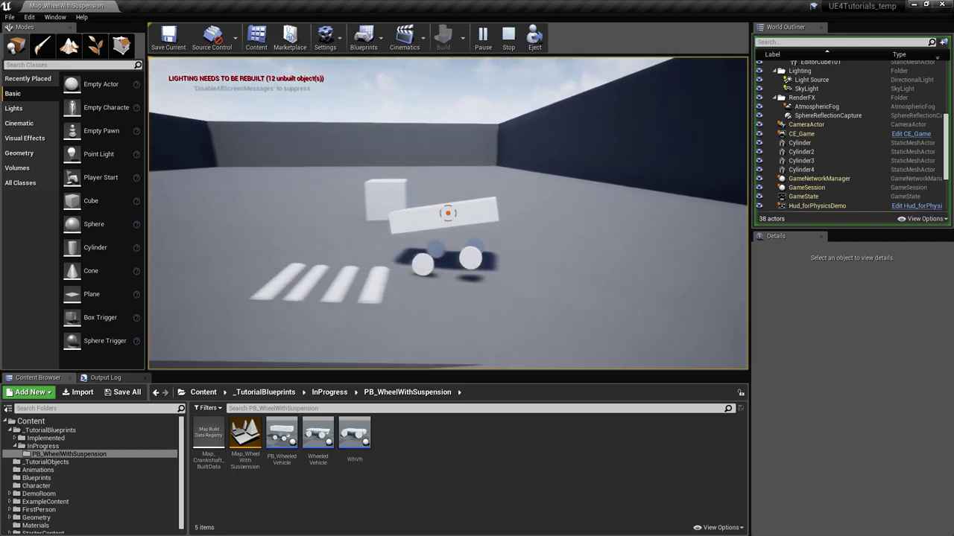
key(w)
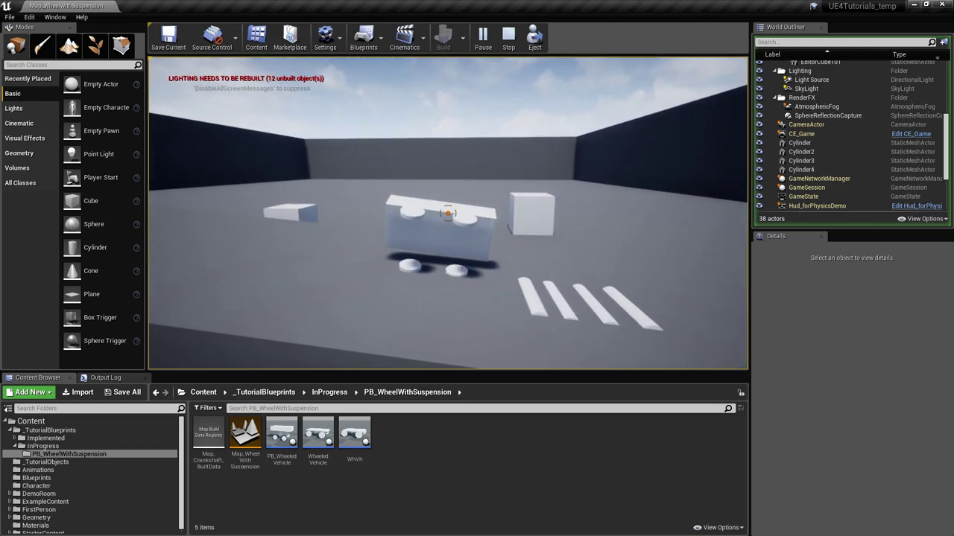
key(s)
key(d)
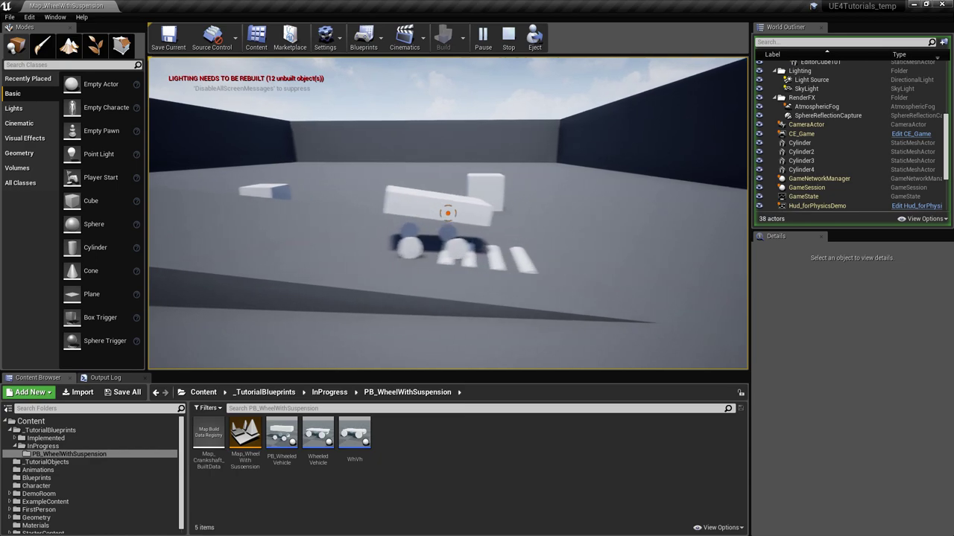
key(d)
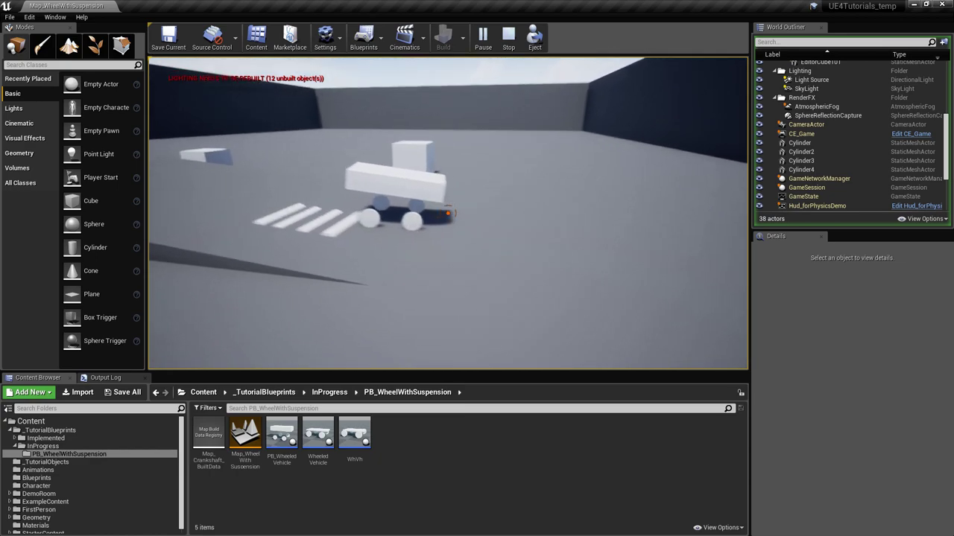
key(d)
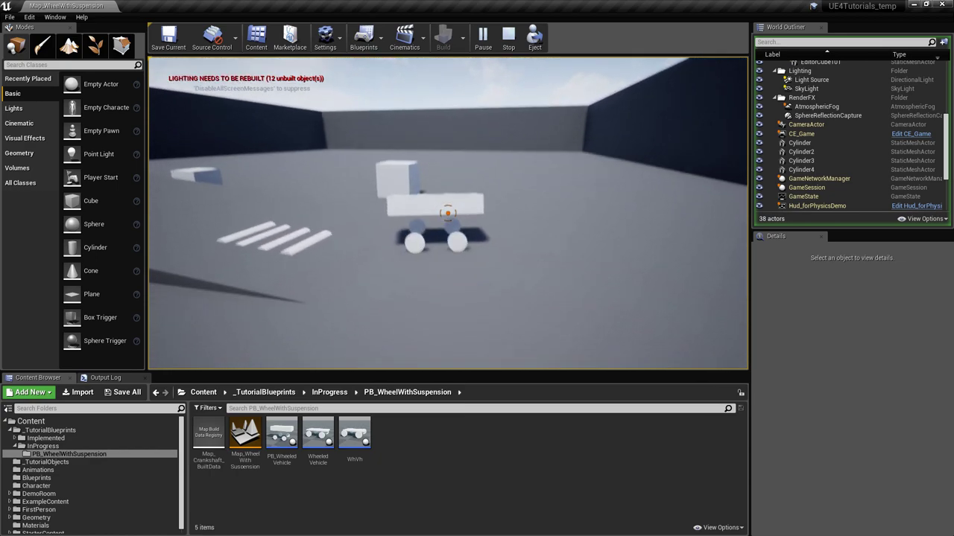
key(a)
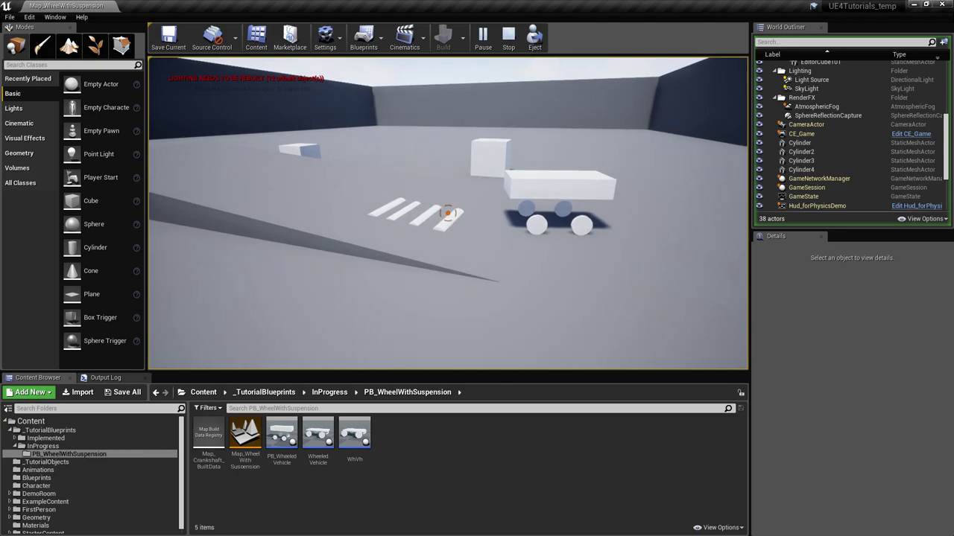
key(Escape)
right_drag(447, 216, 353, 192)
key(w)
right_drag(381, 231, 375, 237)
key(d)
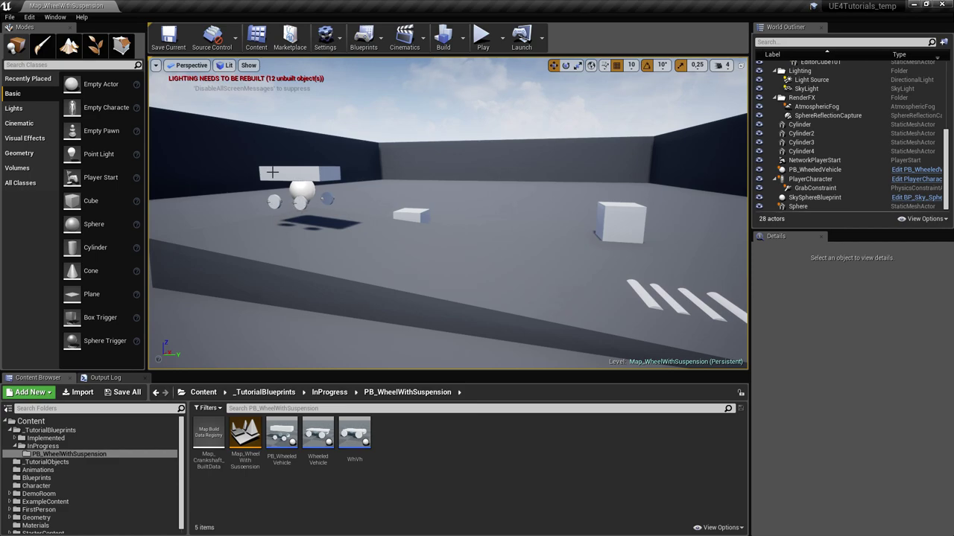
key(d)
right_drag(364, 222, 353, 223)
key(d)
mouse_move(383, 312)
right_down()
mouse_move(390, 310)
mouse_move(383, 313)
right_up()
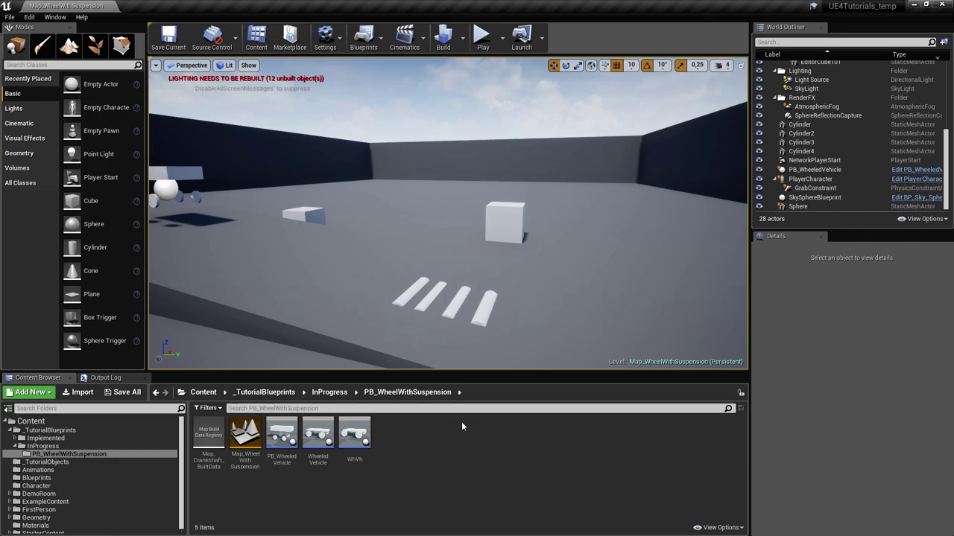
- Create an Actor-based Blueprint class named VW2 in the PB_WheelWithSuspension folder and open it for editing
right_click(400, 425)
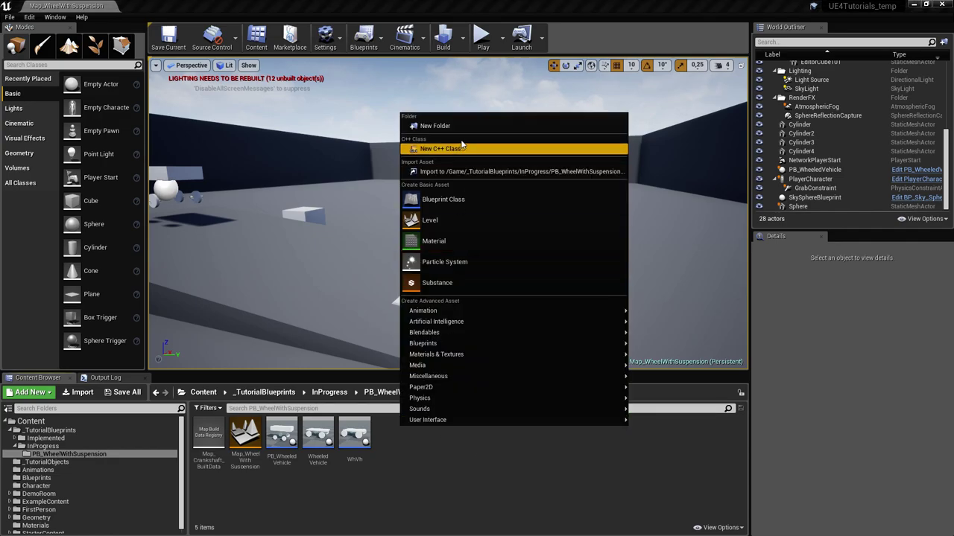
click(462, 198)
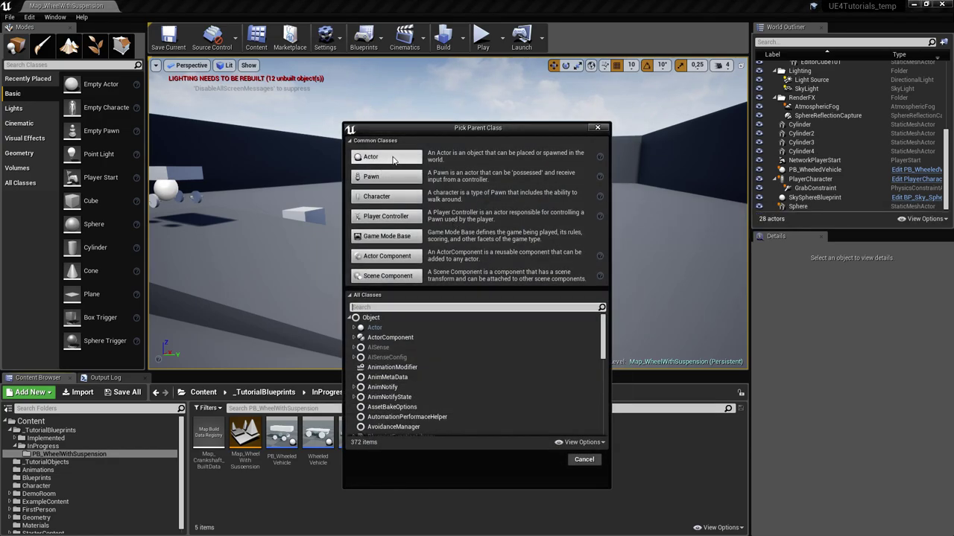
click(386, 178)
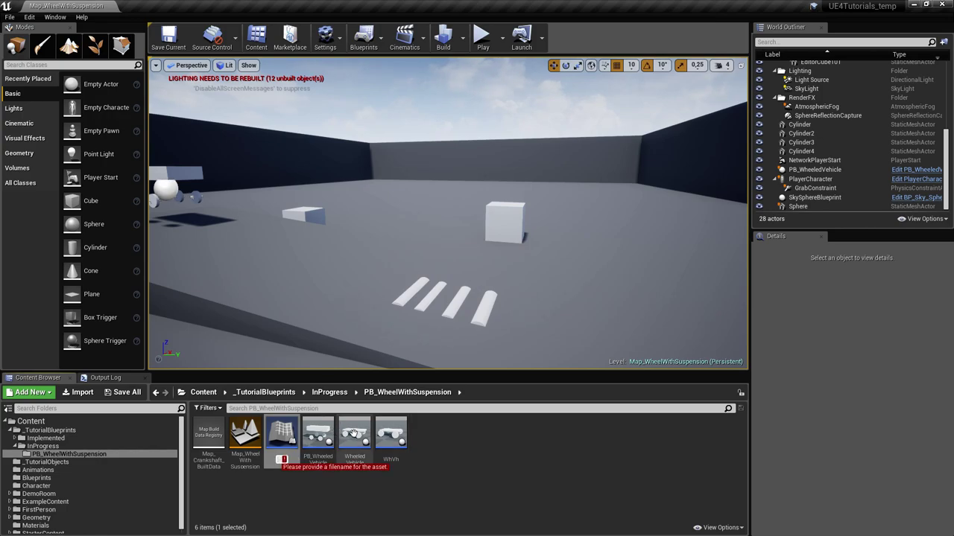
text(VW2)
key(Return)
key(Return)
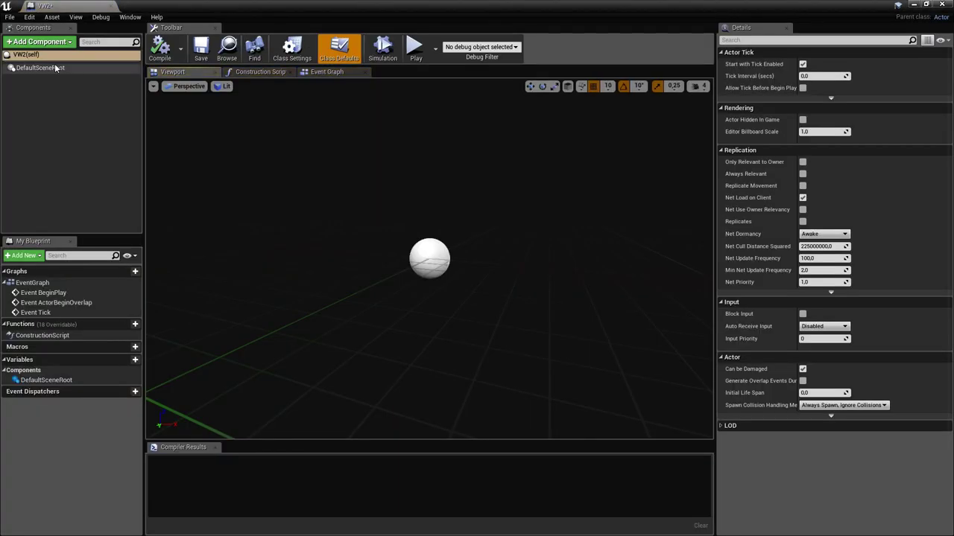
- Add a Cube component to the blueprint and name it Body
click(57, 43)
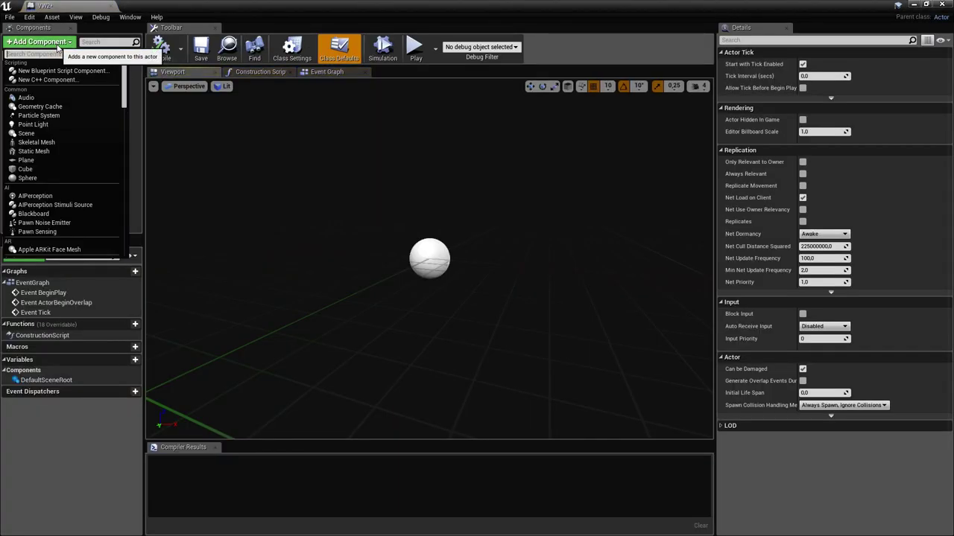
text(cube)
key(Return)
text(Body)
key(Return)
- Flatten the Body cube by setting its Z scale to 0.1, and save the blueprint
click(926, 153)
text(0.1)
key(Return)
mouse_move(563, 183)
right_down()
mouse_move(618, 201)
mouse_move(596, 190)
mouse_move(556, 198)
mouse_move(562, 183)
right_up()
key(ctrl+s)
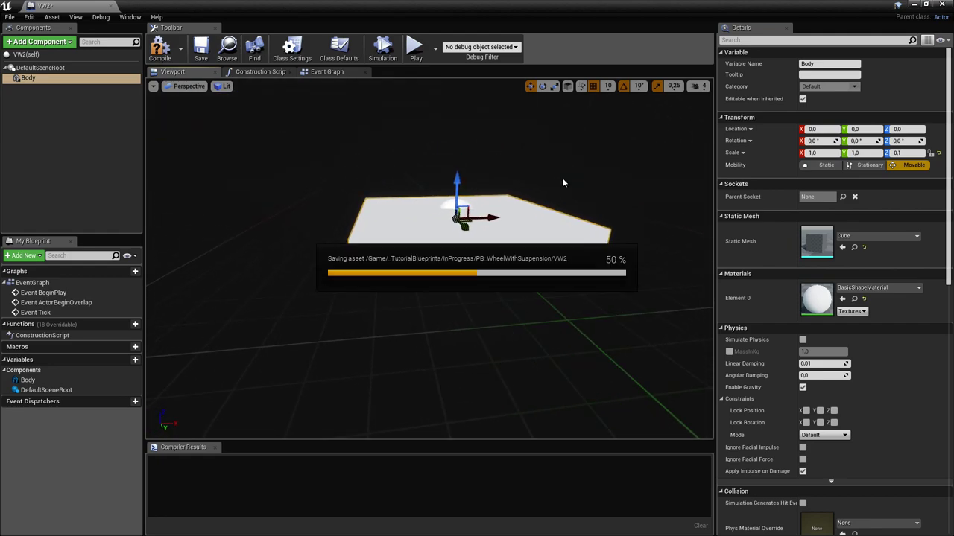
- Add a Cylinder component under DefaultSceneRoot and name it Wheel1
click(40, 67)
click(39, 41)
text(cyl)
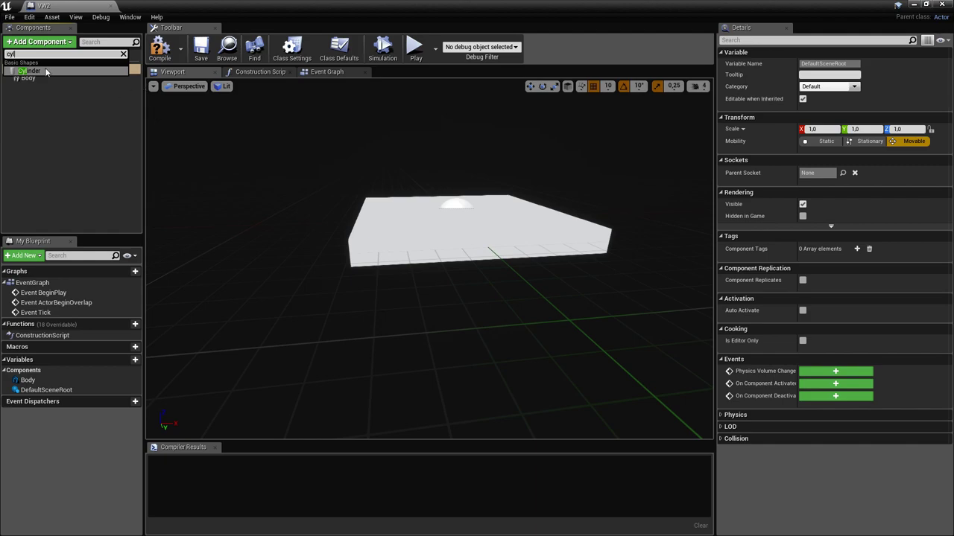
click(46, 71)
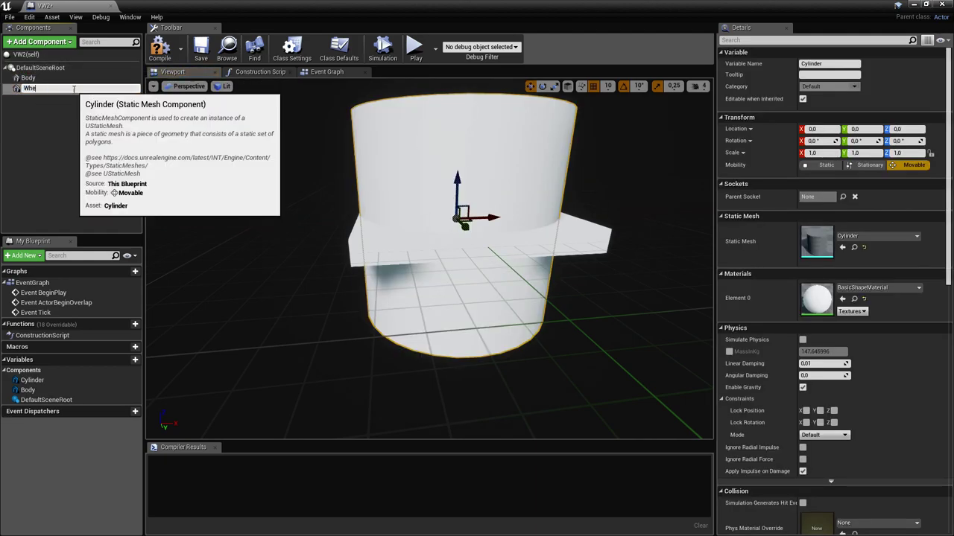
key(Return)
- Rotate the Wheel1 cylinder 90° about the X axis so it lies on its side
right_drag(328, 246, 550, 224)
click(542, 86)
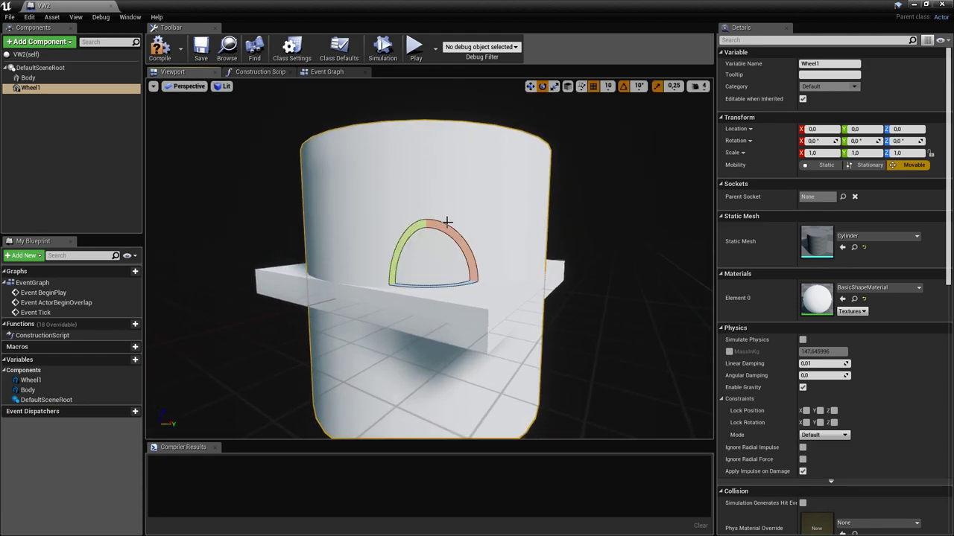
drag(471, 253, 458, 277)
- Set Wheel1's scale to 0.5 in X, 0.5 in Y and 0.1 in Z, and save the blueprint
right_drag(461, 278, 498, 291)
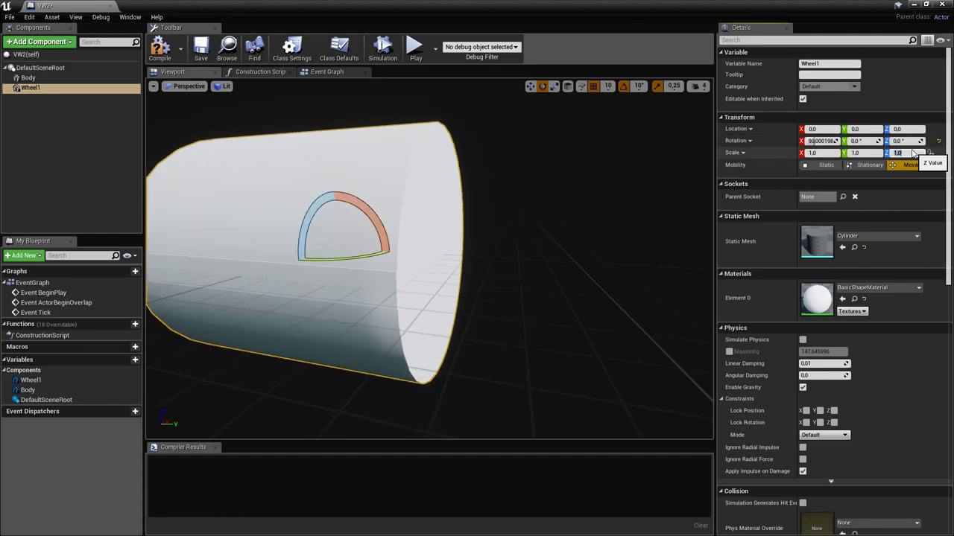
key(Return)
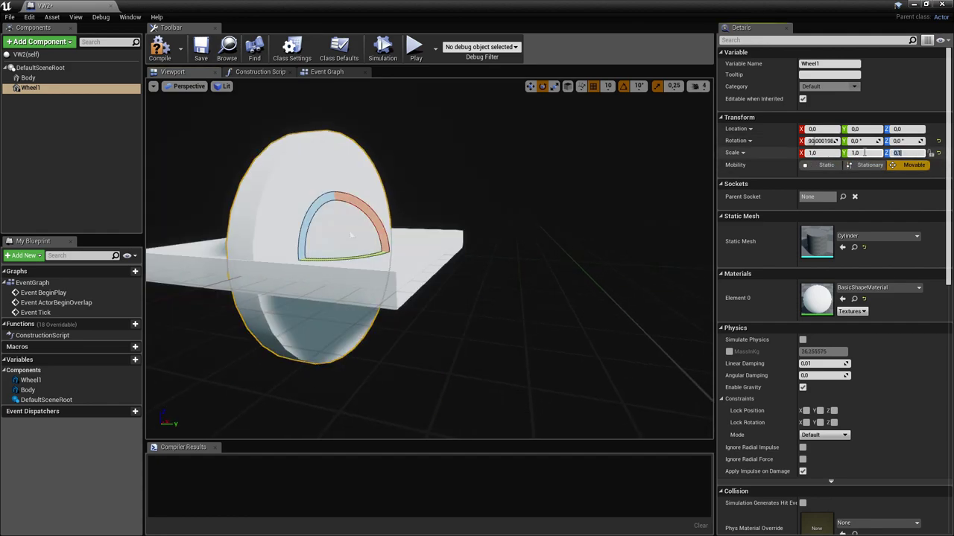
click(867, 152)
text(0.5)
key(Return)
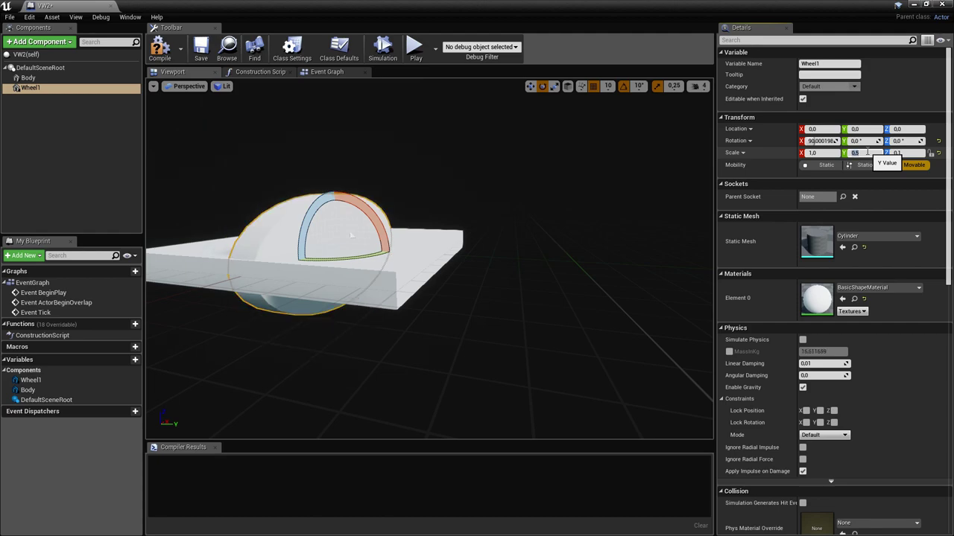
click(822, 153)
text(0.5)
key(Return)
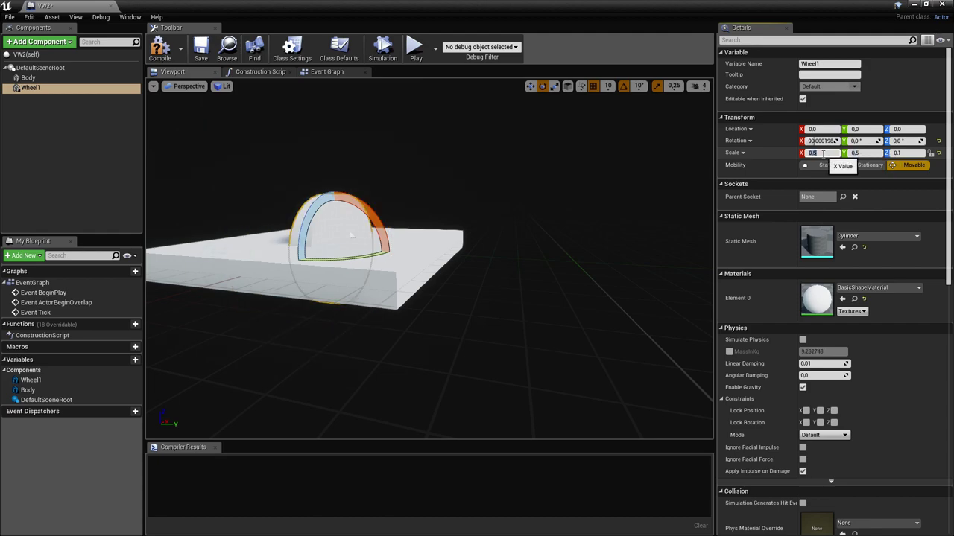
right_drag(493, 100, 492, 134)
key(ctrl+s)
- Reduce the blueprint viewport's camera speed to 3
mouse_move(358, 221)
right_down()
mouse_move(402, 224)
mouse_move(372, 239)
mouse_move(358, 224)
right_up()
right_drag(376, 119, 423, 216)
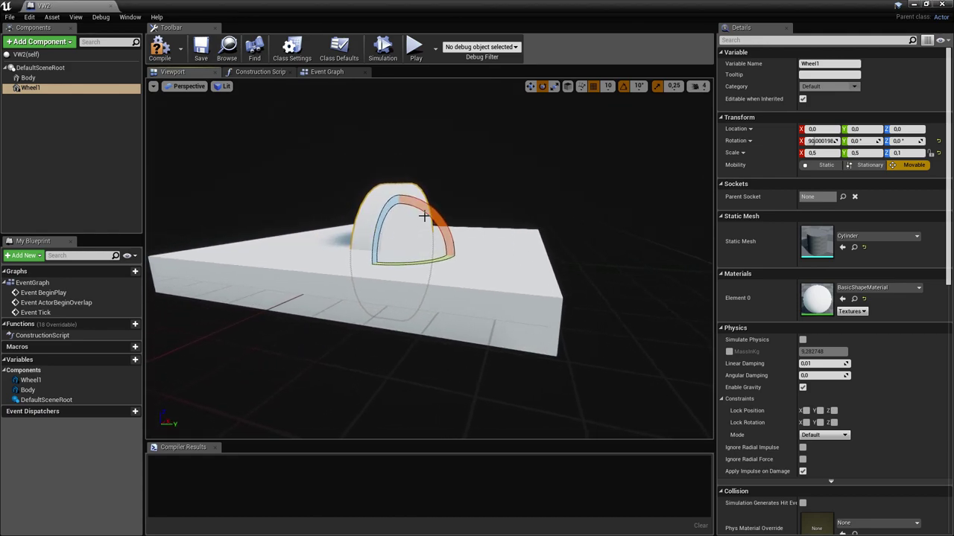
click(699, 86)
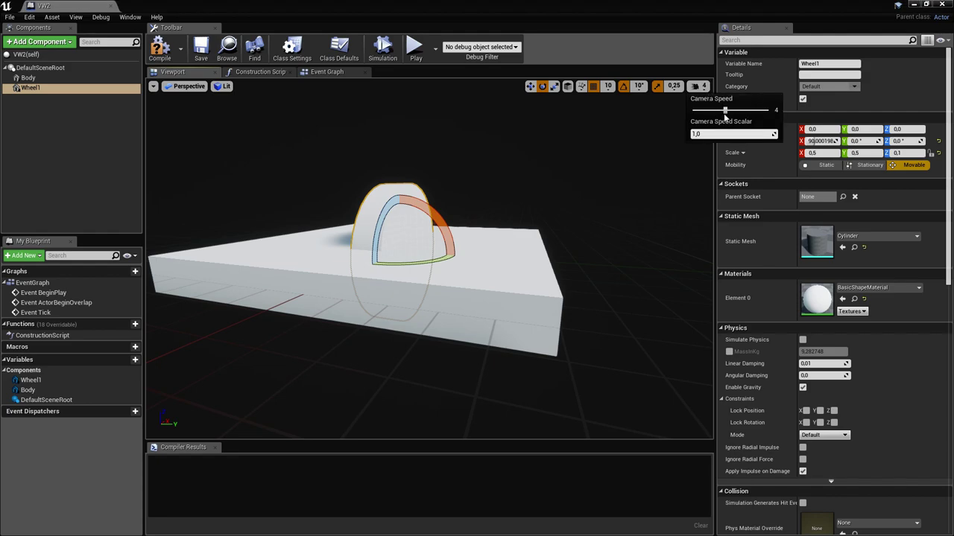
right_drag(481, 157, 447, 155)
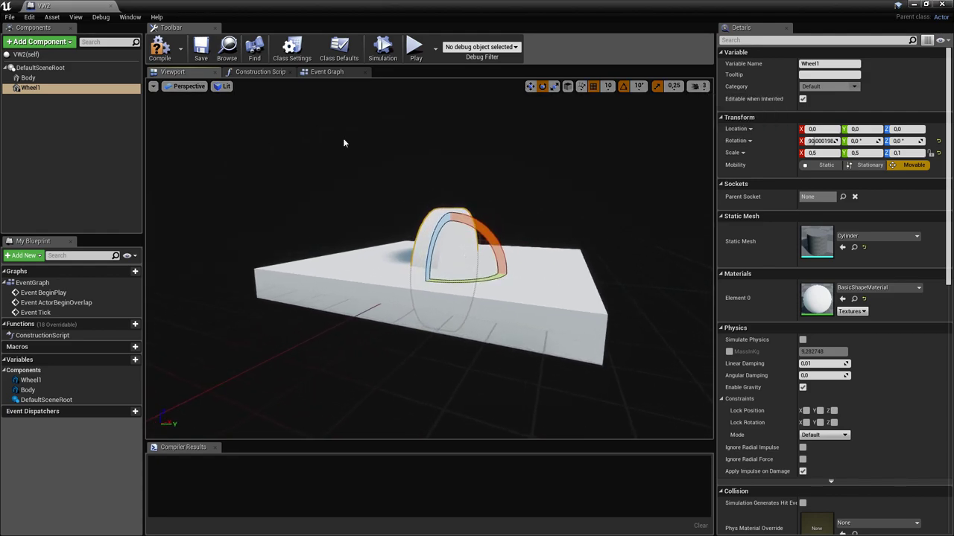
- Select the Wheel1 cylinder and switch the transform gizmo to translation mode
click(43, 67)
right_drag(456, 243, 467, 242)
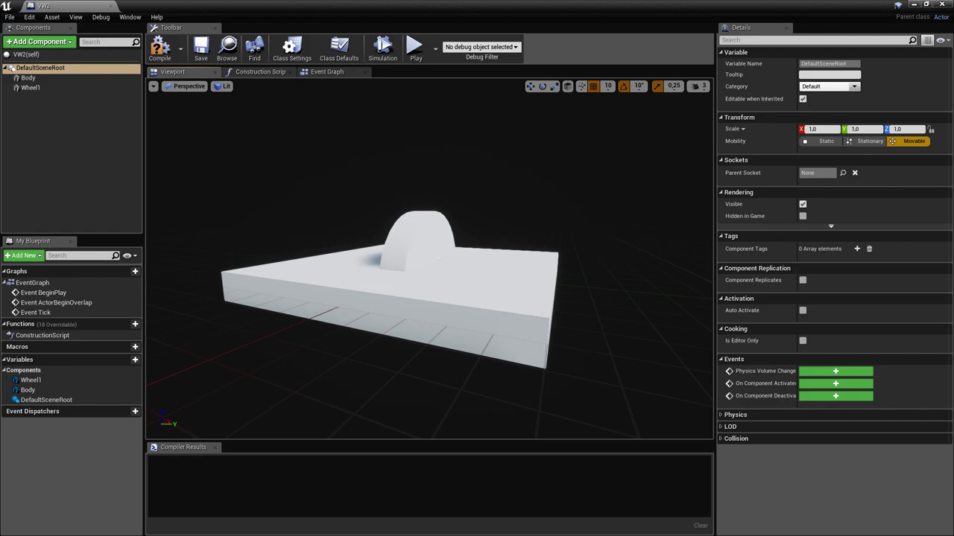
click(407, 261)
click(531, 85)
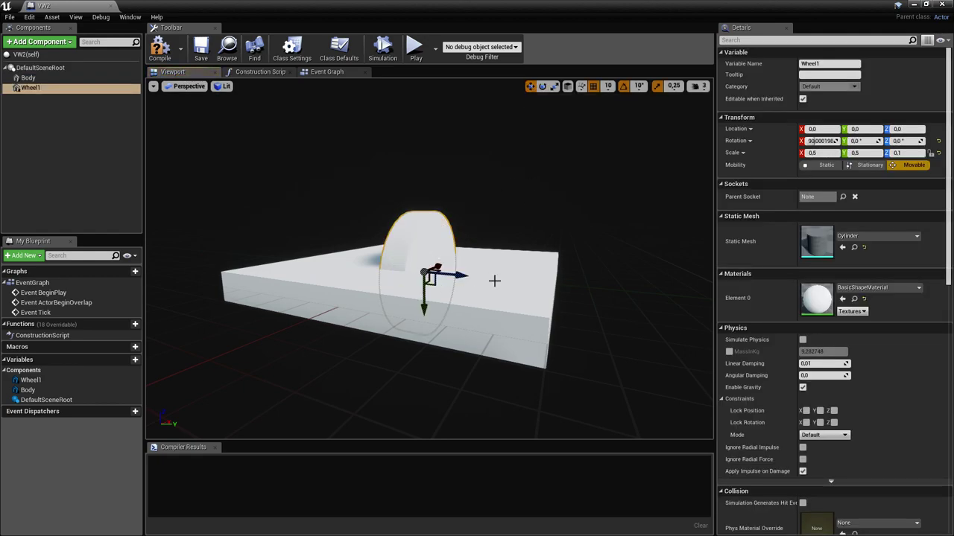
right_drag(452, 269, 467, 269)
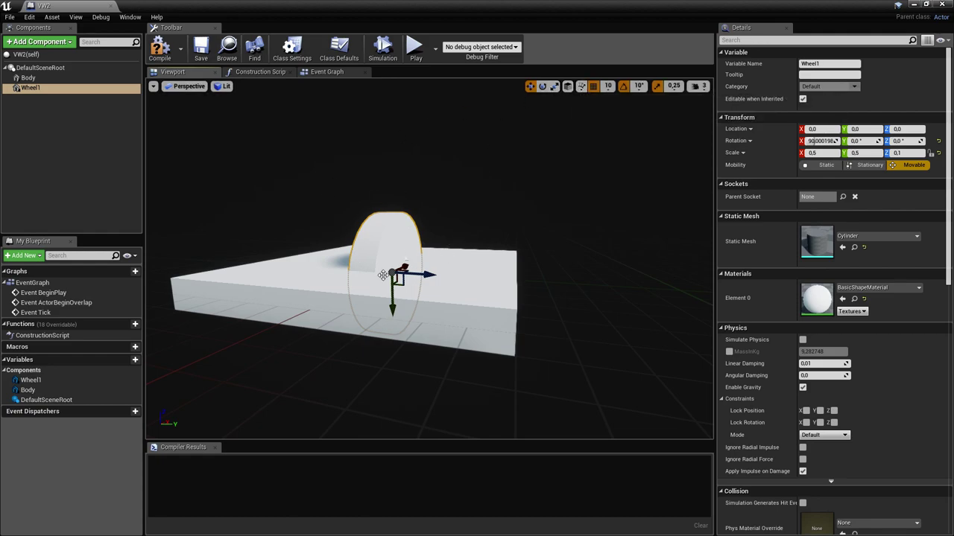
right_drag(383, 275, 388, 269)
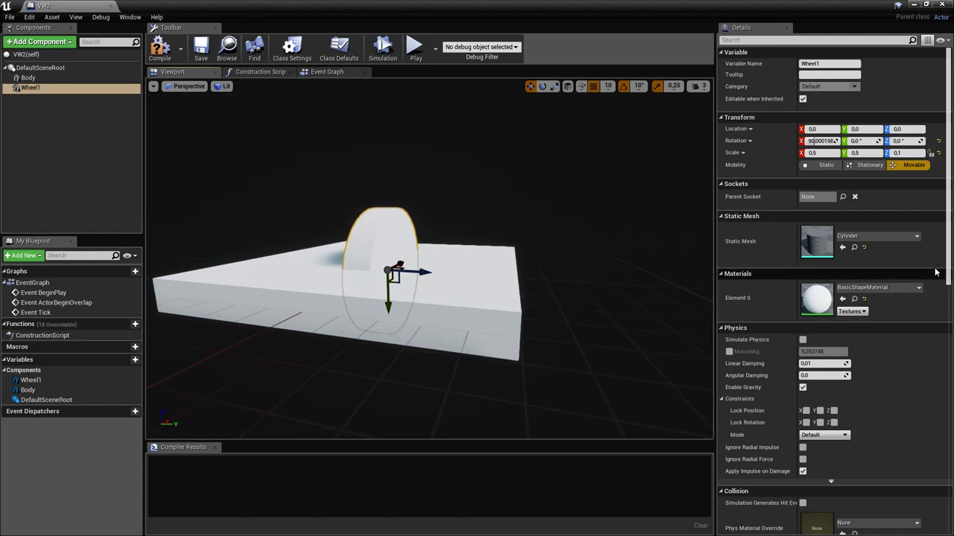
- Add a Physics Constraint component under DefaultSceneRoot and name it PC_WheelAxis
click(40, 67)
click(65, 43)
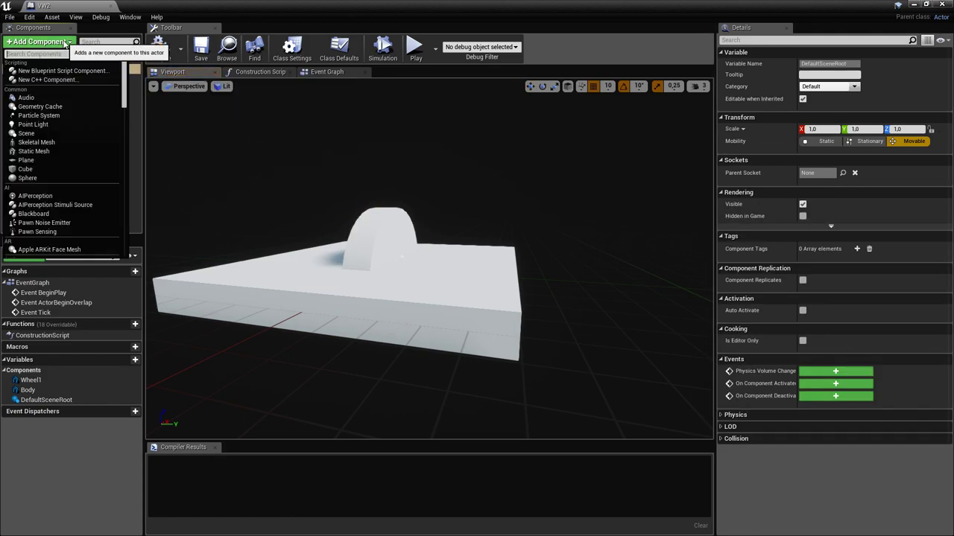
text(phys)
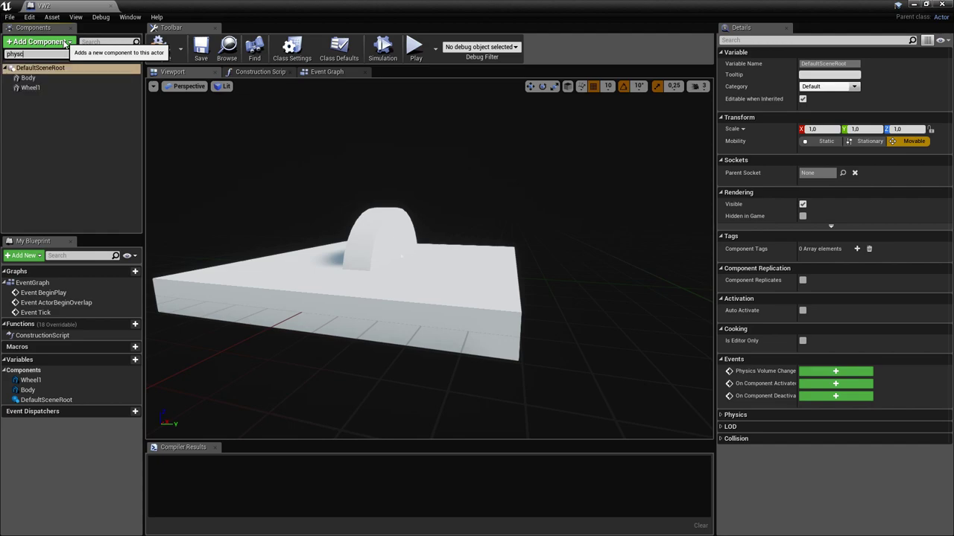
key(Down)
key(Return)
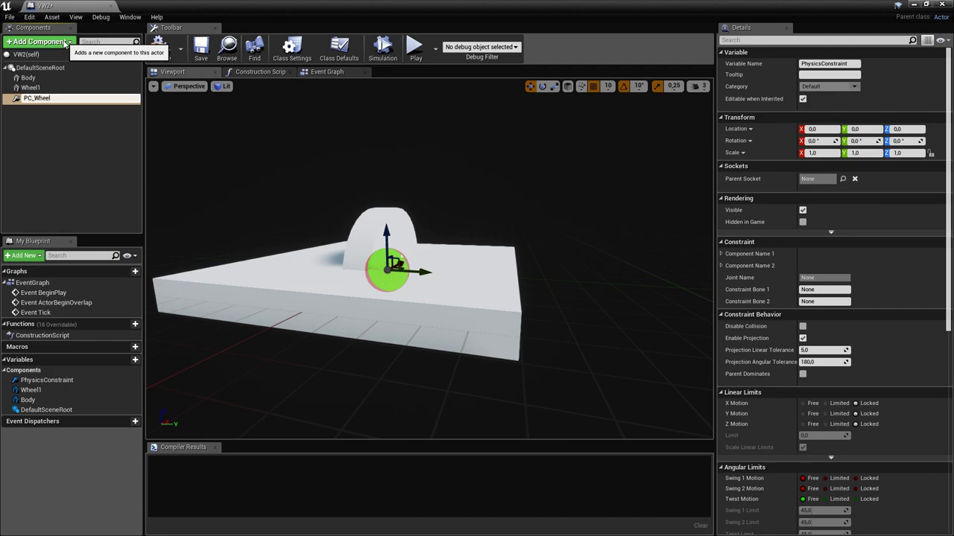
text(PC_WheelAxis)
key(Return)
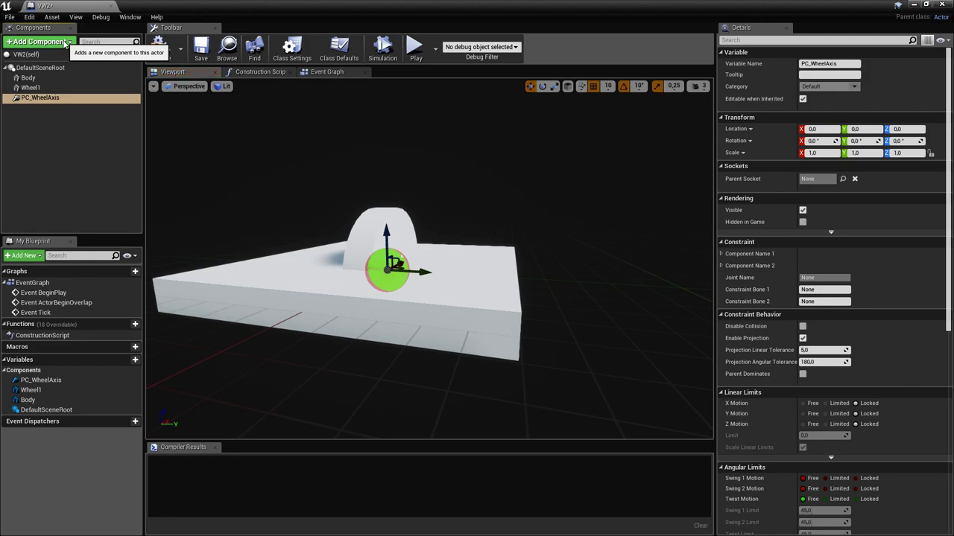
- Add another Physics Constraint component under DefaultSceneRoot and name it PC_WheelSuspension
click(36, 68)
click(34, 45)
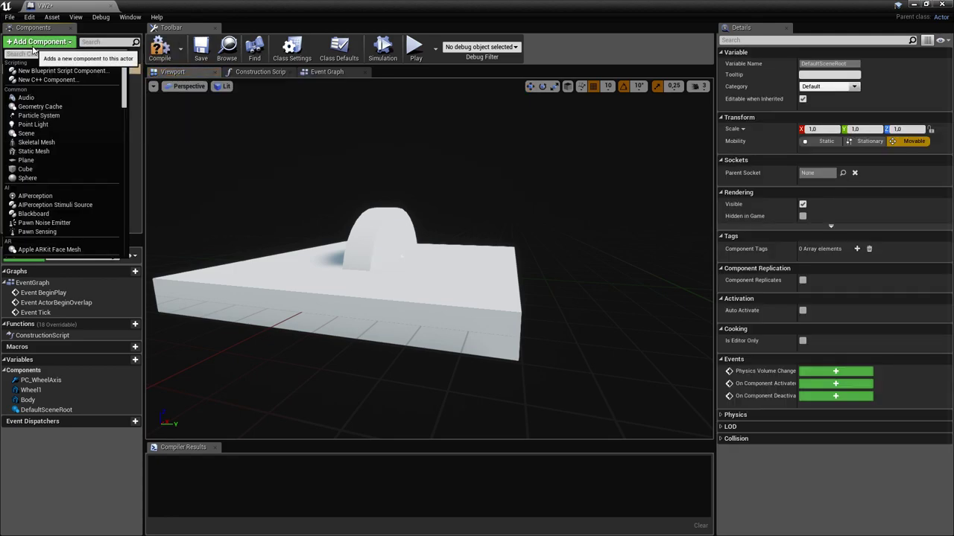
text(physic)
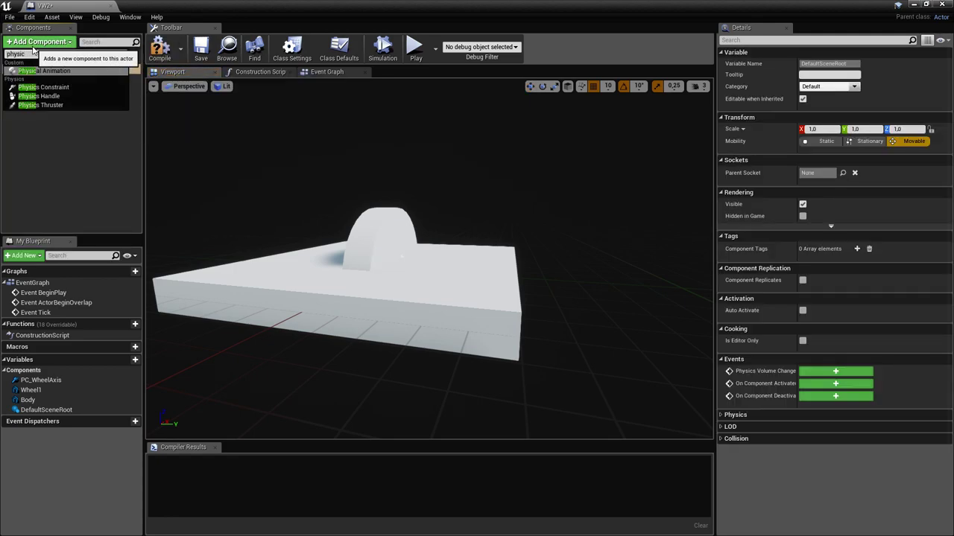
key(Down)
key(Return)
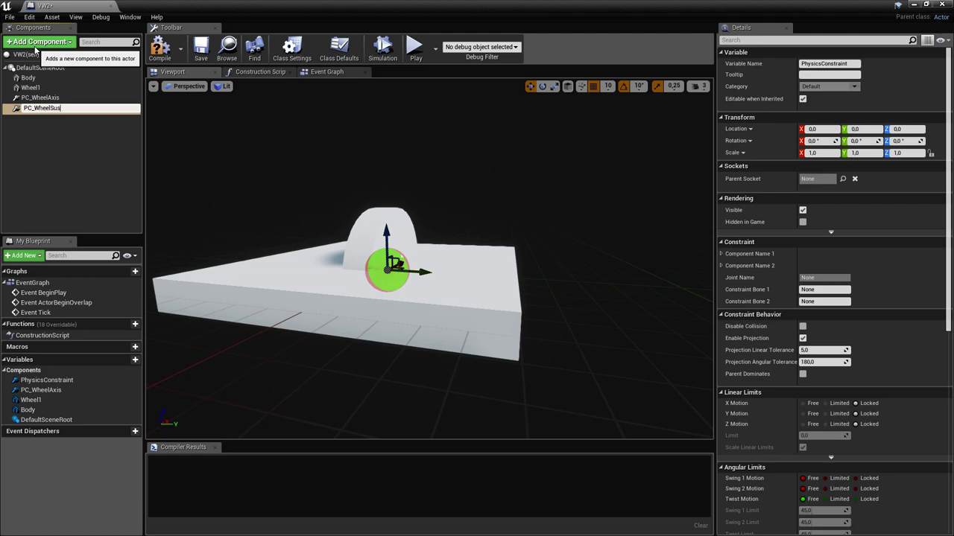
text(on)
key(Return)
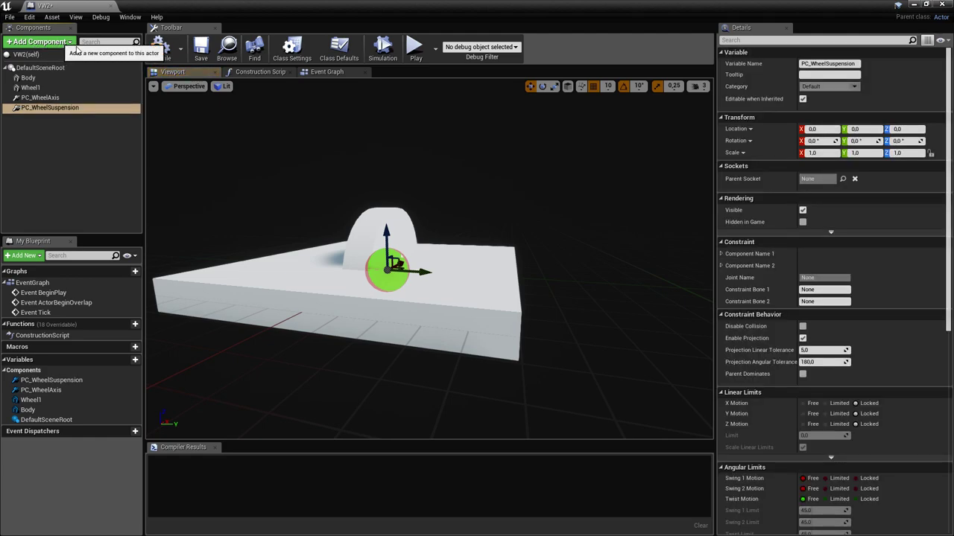
- Enable physics simulation on both the Body and Wheel1 components
click(63, 77)
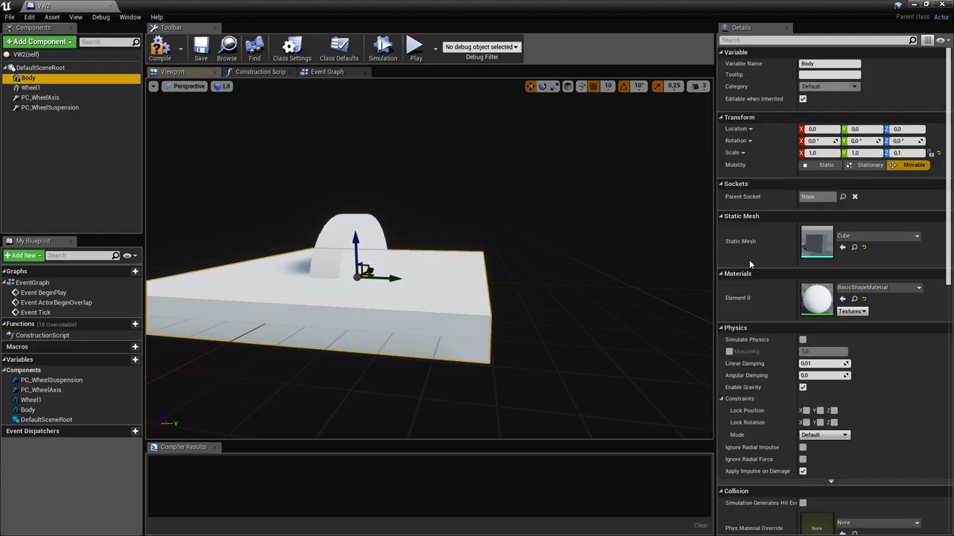
click(803, 340)
click(88, 89)
click(802, 340)
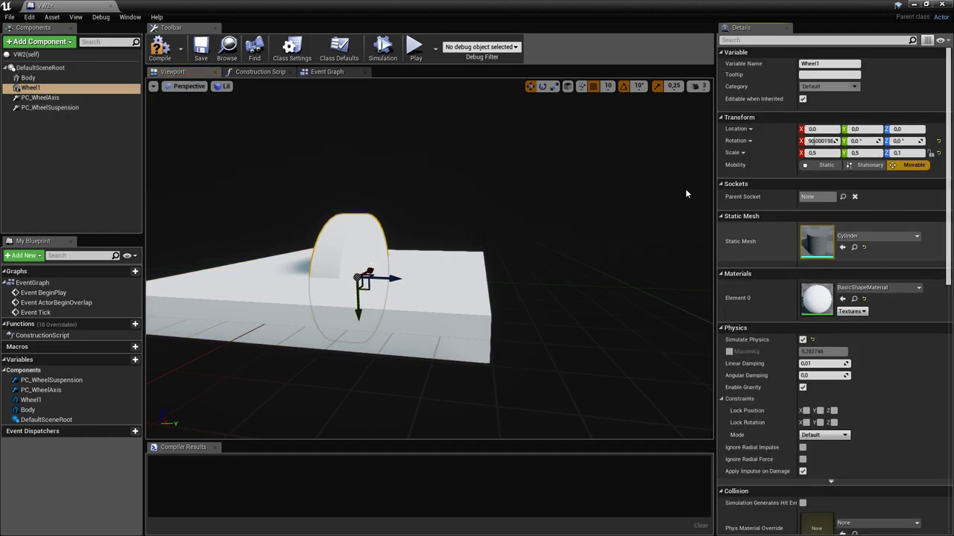
- Move Wheel1, PC_WheelAxis and PC_WheelSuspension together to X -50, Y 60, beside the body's corner
click(69, 108)
shift+click(66, 87)
right_drag(450, 197, 423, 230)
drag(460, 219, 462, 342)
right_drag(462, 342, 559, 328)
right_drag(519, 294, 514, 328)
mouse_move(486, 231)
right_down()
mouse_move(514, 229)
mouse_move(486, 231)
right_up()
alt+drag(419, 287, 406, 312)
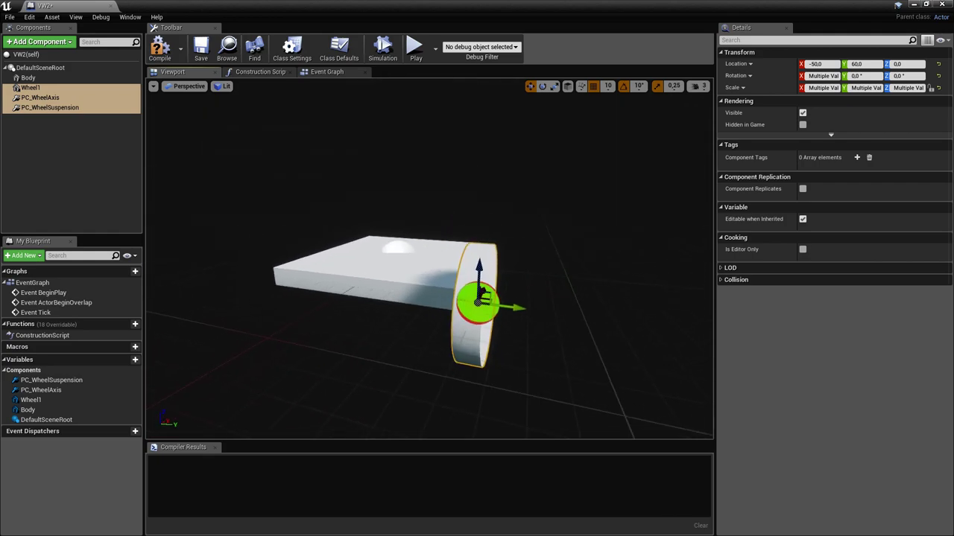
scroll(490, 266, up, 2)
alt+drag(482, 311, 522, 307)
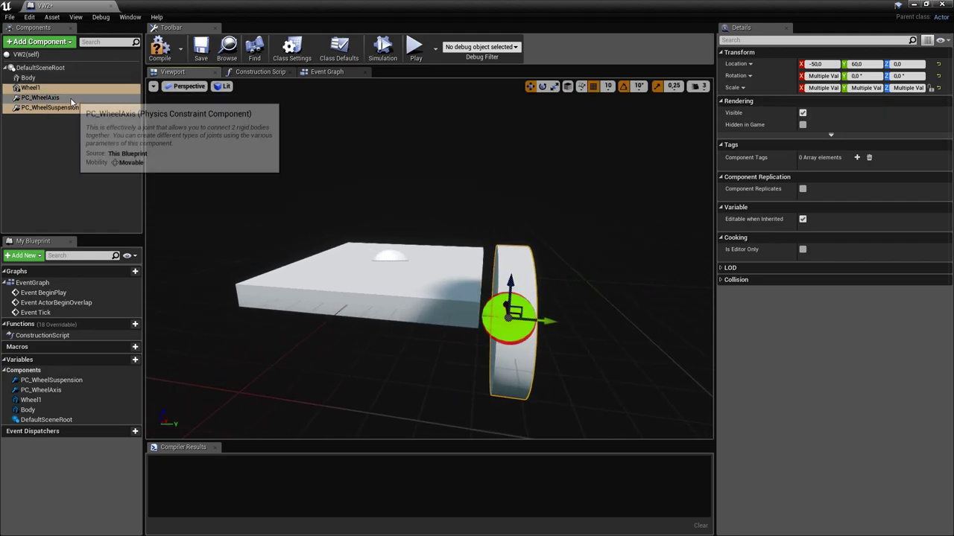
- Stretch the Body along its X axis to make the chassis longer, and compile the blueprint with PC_WheelAxis selected
click(40, 98)
scroll(811, 261, down, 4)
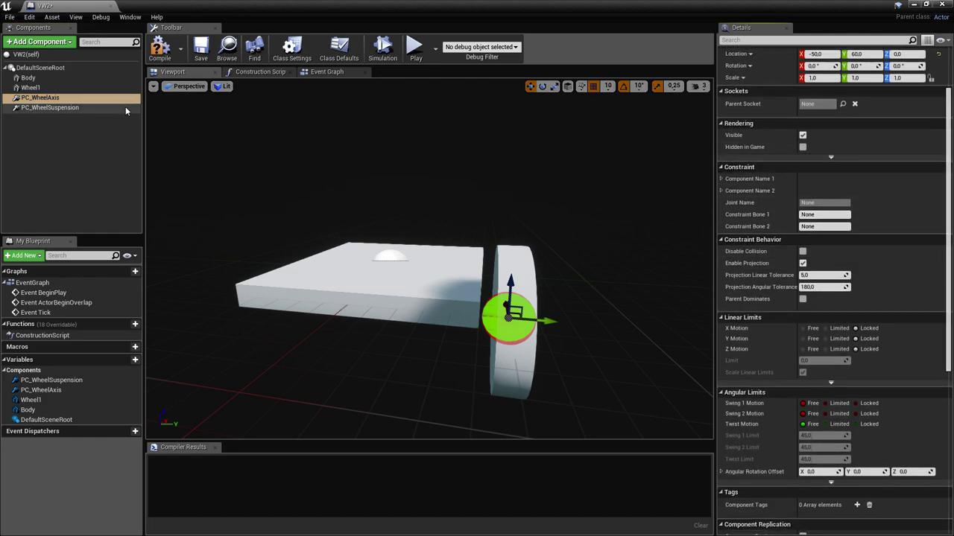
mouse_move(520, 237)
right_down()
mouse_move(477, 249)
mouse_move(519, 237)
right_up()
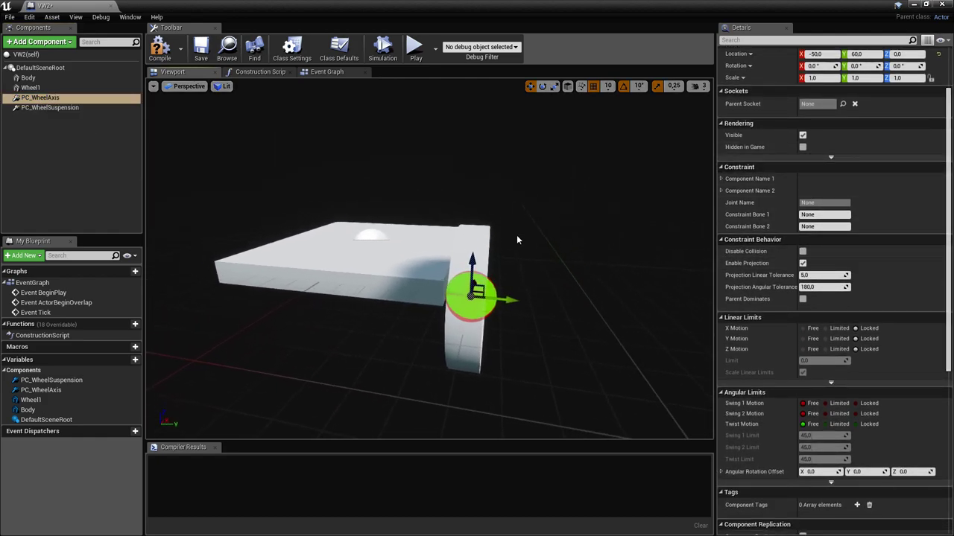
right_drag(542, 177, 581, 153)
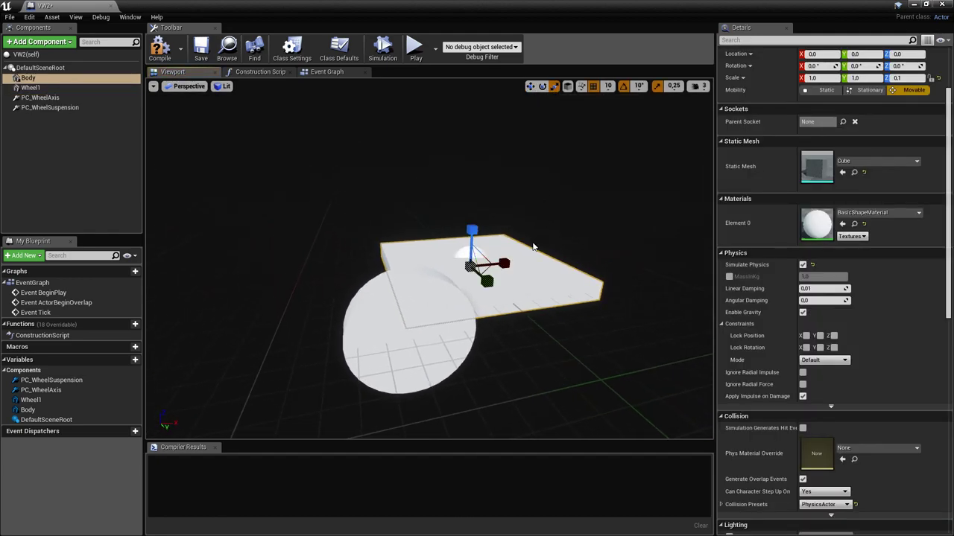
drag(508, 267, 581, 253)
right_drag(344, 223, 343, 222)
click(52, 100)
right_drag(255, 137, 255, 136)
click(161, 52)
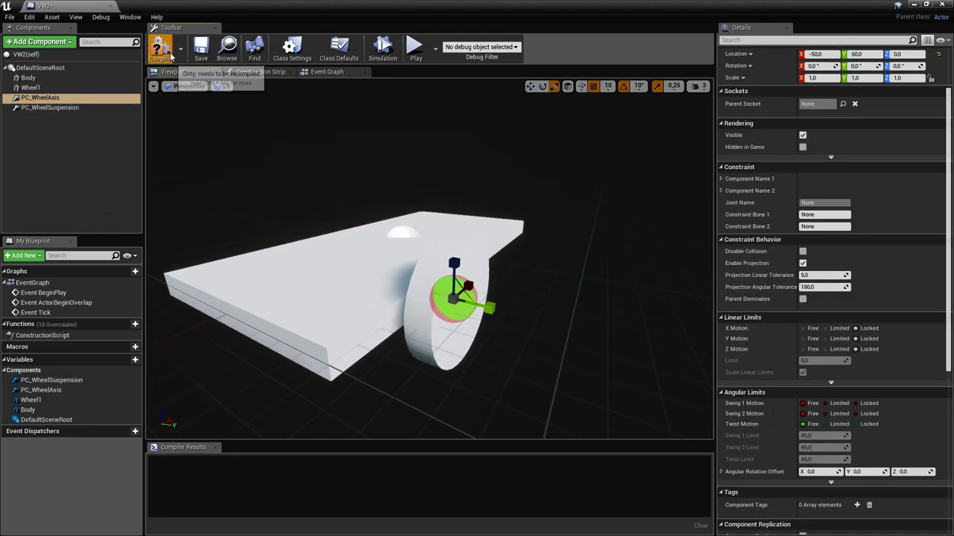
- Set PC_WheelAxis's first constrained component name to Wheel1 and its second to Body
scroll(948, 270, up, 3)
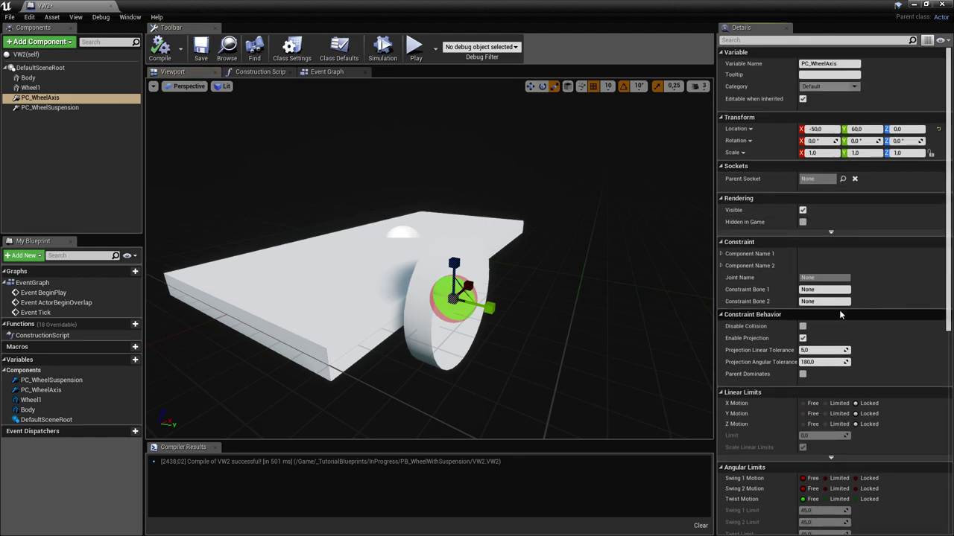
click(721, 254)
click(721, 278)
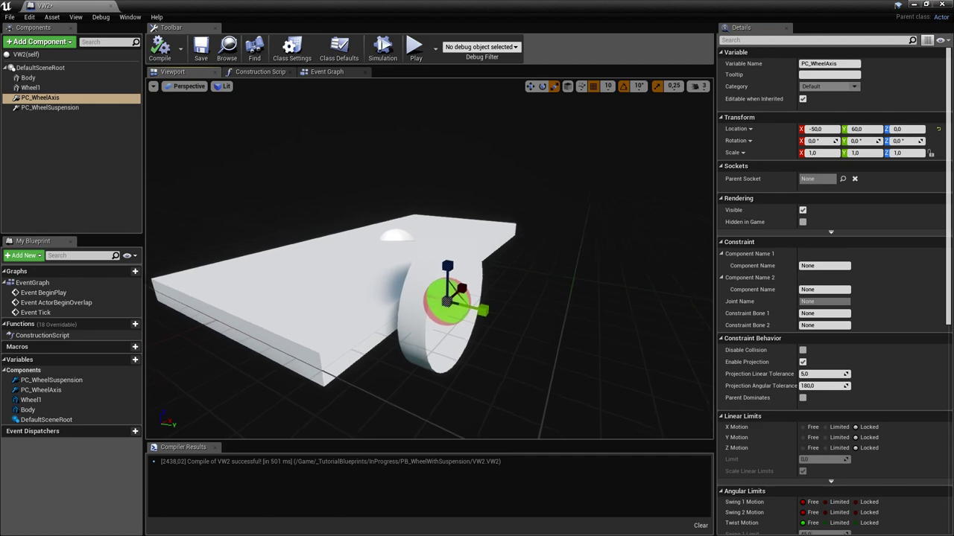
right_drag(477, 250, 465, 243)
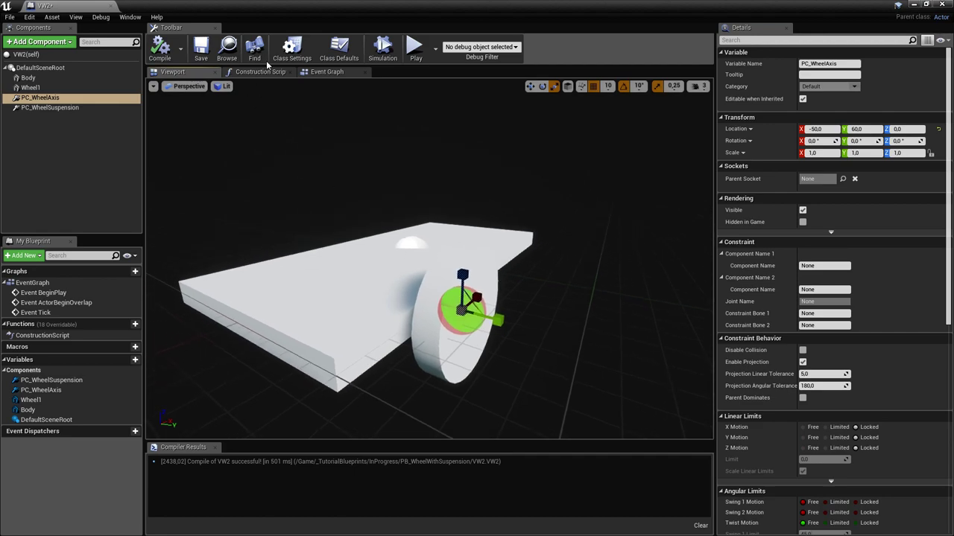
click(823, 266)
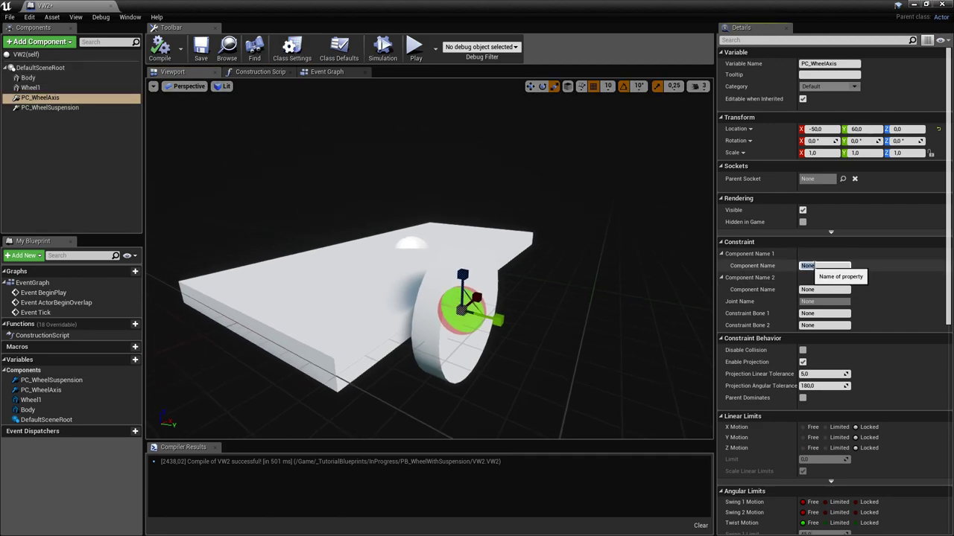
key(s)
right_drag(605, 277, 585, 286)
key(w)
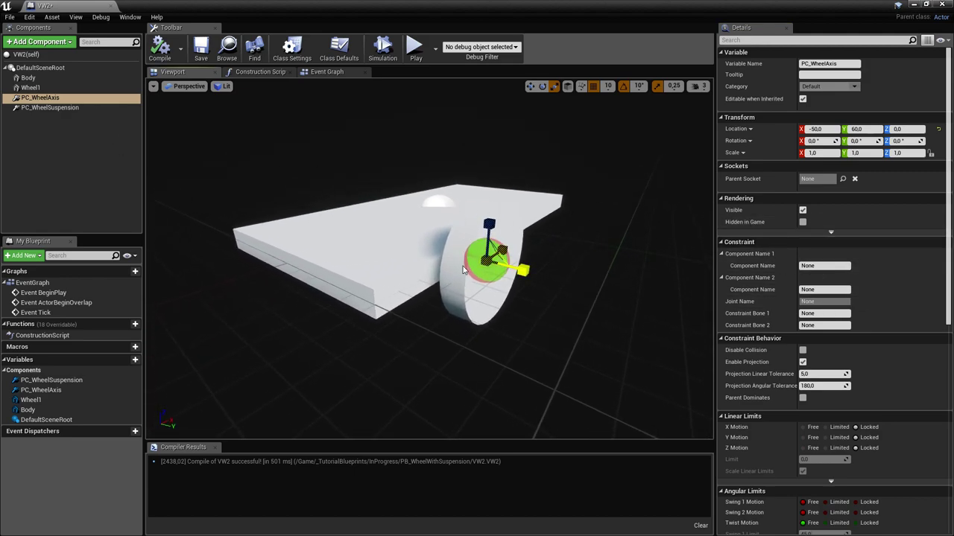
click(834, 289)
text(Body)
key(Return)
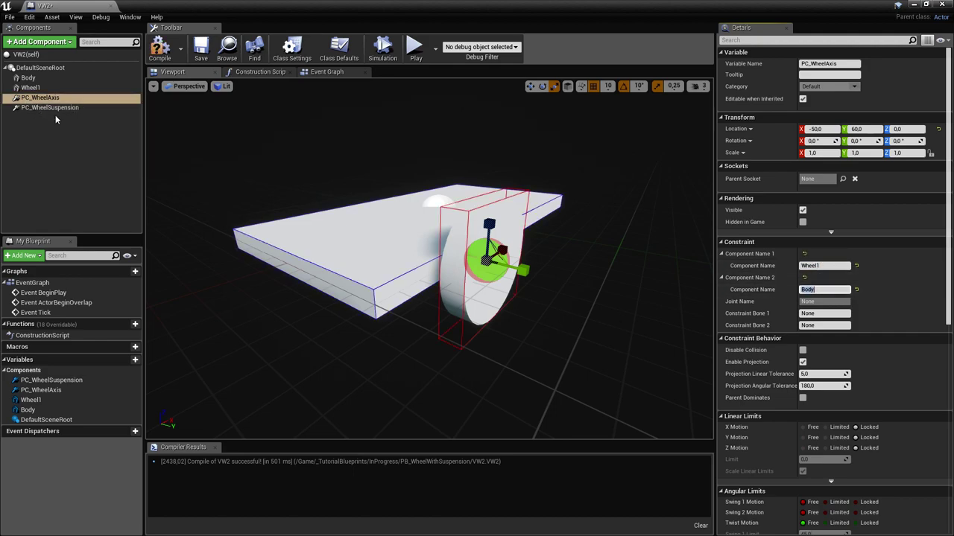
- Link PC_WheelSuspension to Wheel1 as its first constrained component and Body as its second
click(49, 108)
click(823, 265)
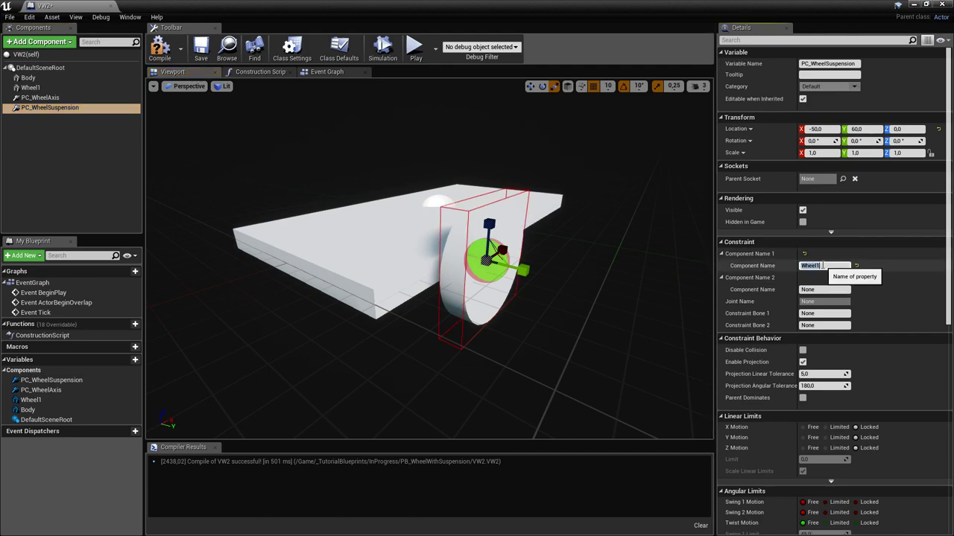
key(Return)
right_drag(555, 280, 536, 286)
scroll(454, 262, up, 3)
right_drag(448, 251, 480, 246)
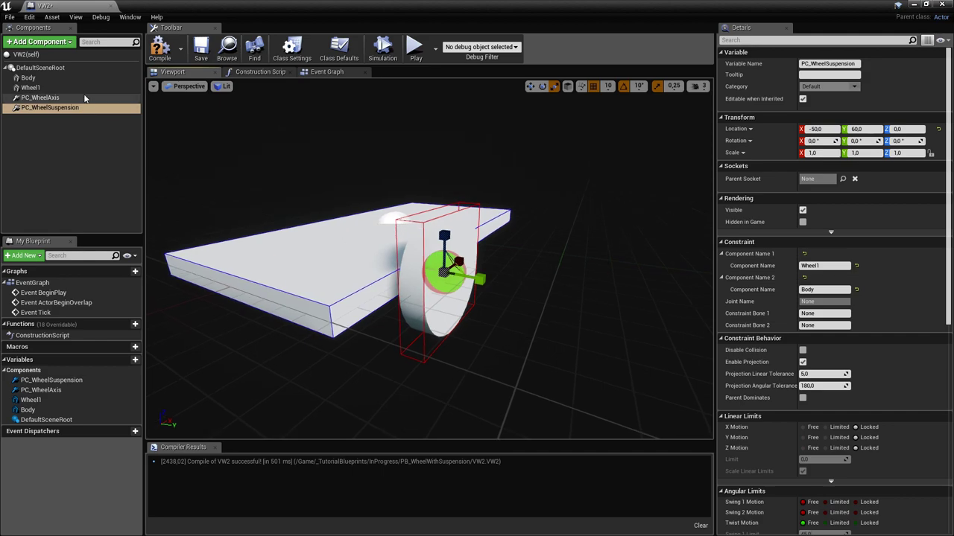
- Move Wheel1 and both of its physics constraints together to X -60 and Z -20, below the body
click(44, 98)
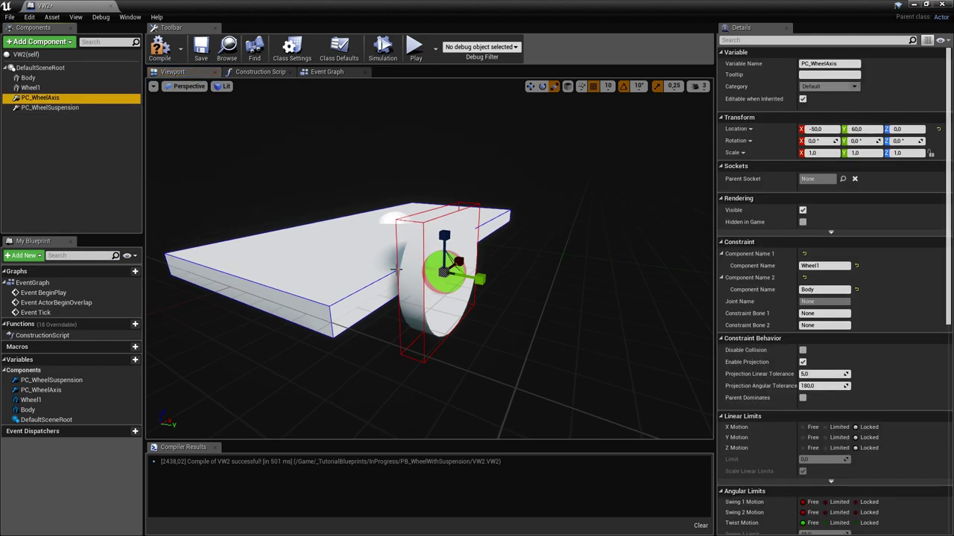
click(65, 109)
shift+click(45, 89)
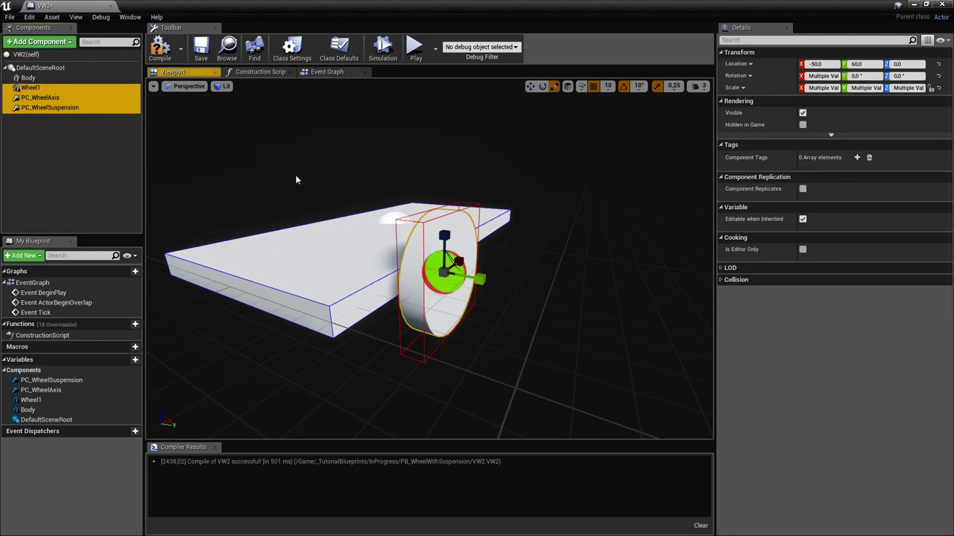
drag(445, 237, 445, 276)
right_drag(445, 276, 295, 271)
drag(532, 307, 516, 309)
right_drag(601, 248, 588, 258)
- Set PC_WheelAxis's X, Y and Z linear motion to Free
click(40, 97)
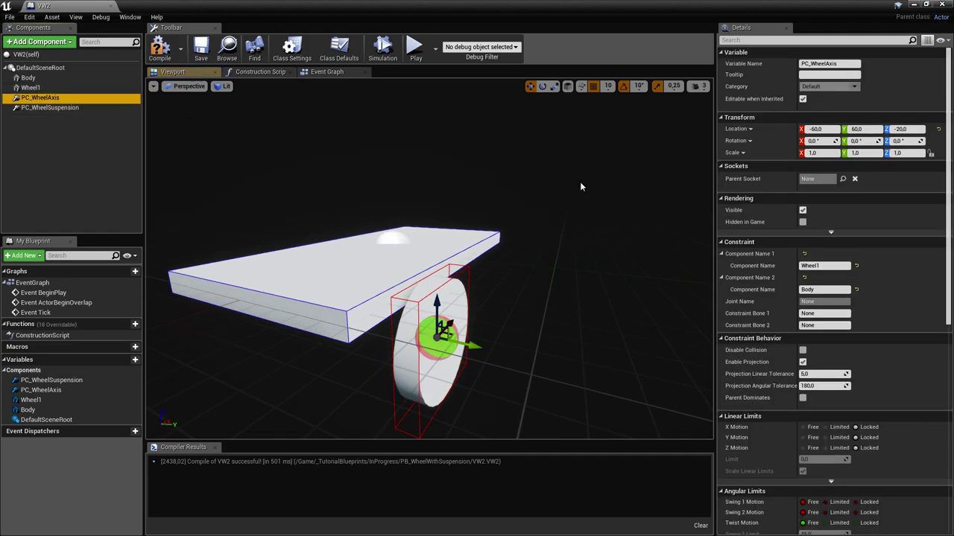
right_drag(681, 225, 670, 227)
right_drag(561, 270, 561, 270)
scroll(918, 292, down, 6)
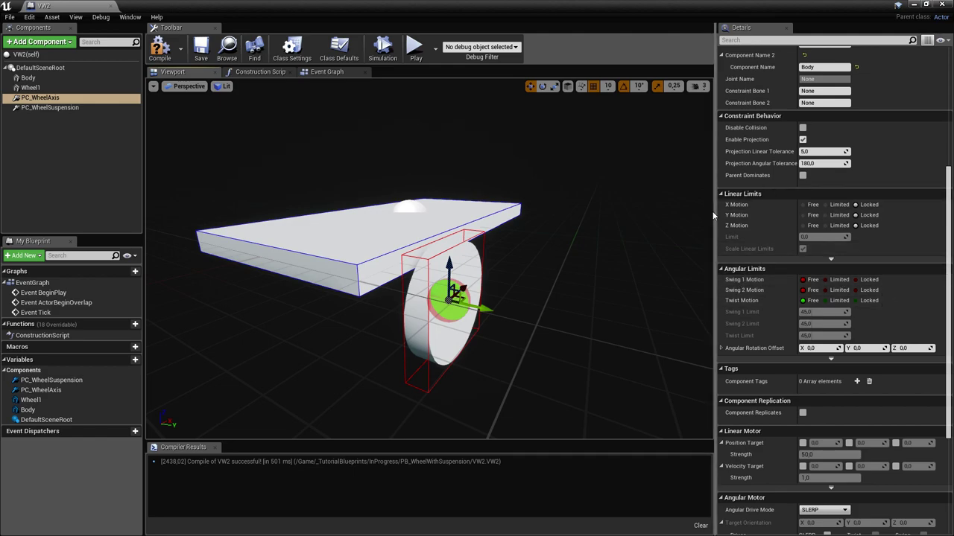
click(810, 204)
click(809, 215)
click(812, 226)
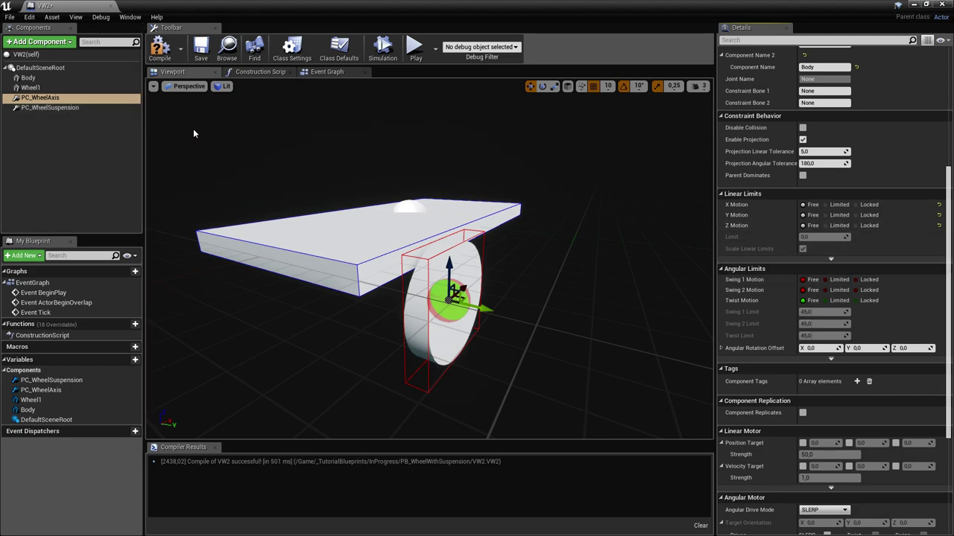
- Lock PC_WheelAxis's Swing 1 and Twist angular motions
right_drag(528, 301, 528, 301)
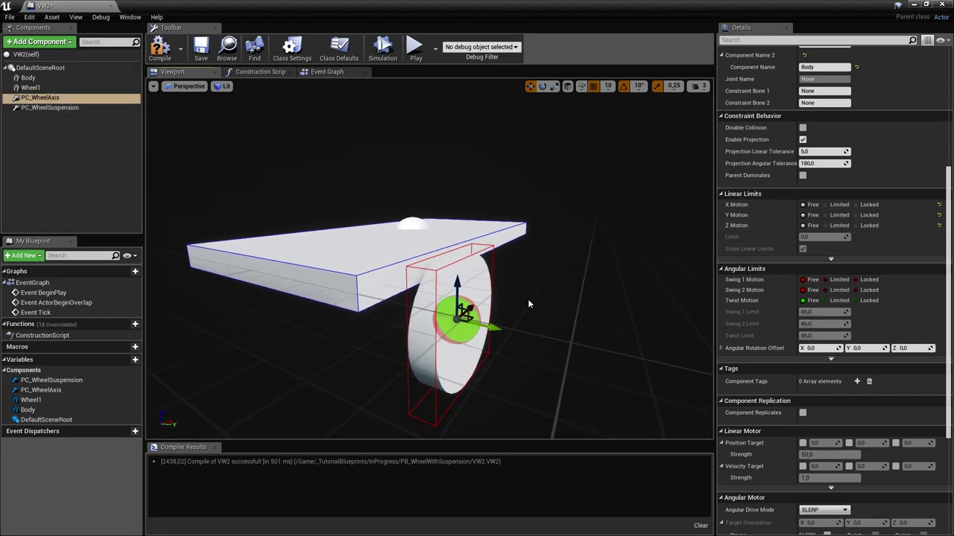
click(875, 281)
click(868, 301)
right_drag(597, 305, 596, 305)
right_drag(447, 283, 444, 281)
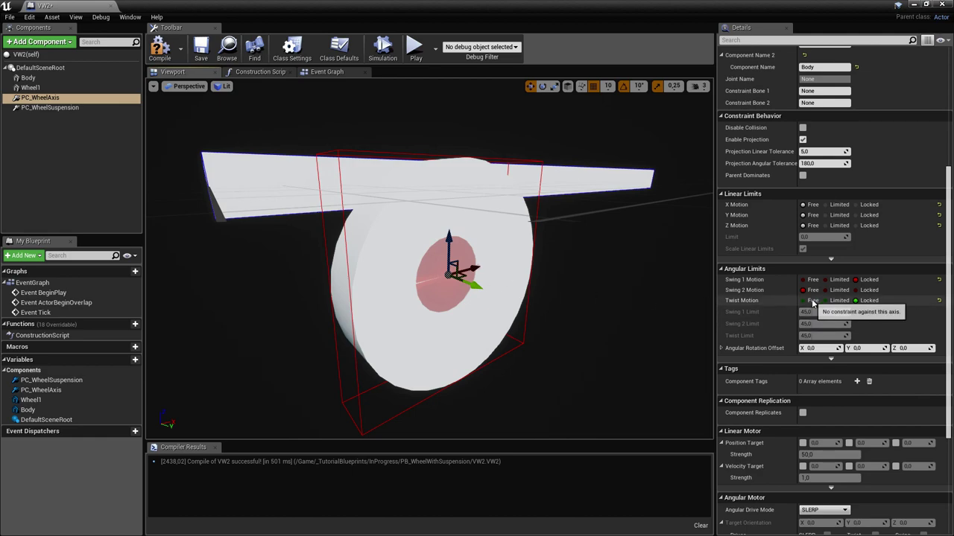
- Set PC_WheelAxis's angular drive mode to Twist and Swing with the target-velocity Swing drive enabled, and save the blueprint
scroll(894, 287, down, 3)
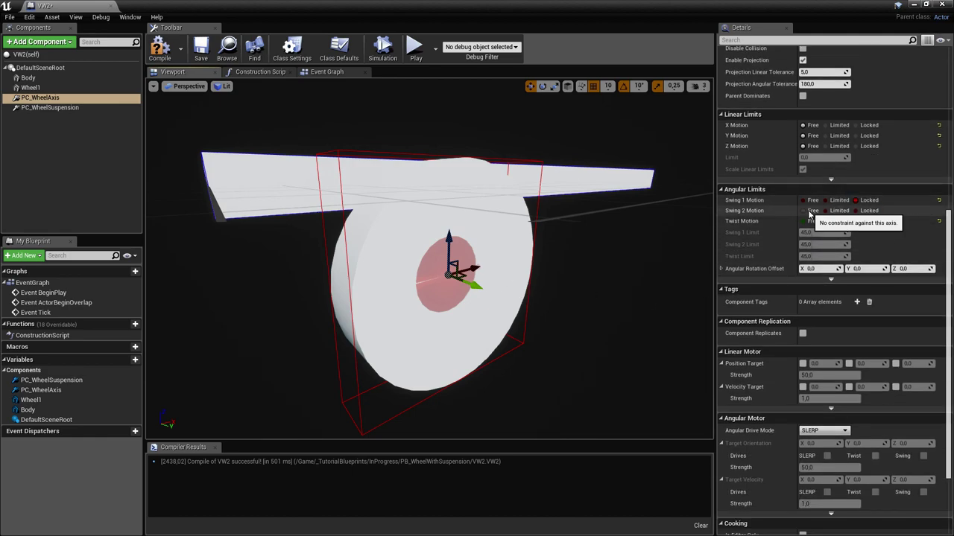
scroll(877, 216, down, 4)
right_drag(581, 310, 671, 300)
key(a)
click(842, 327)
click(834, 340)
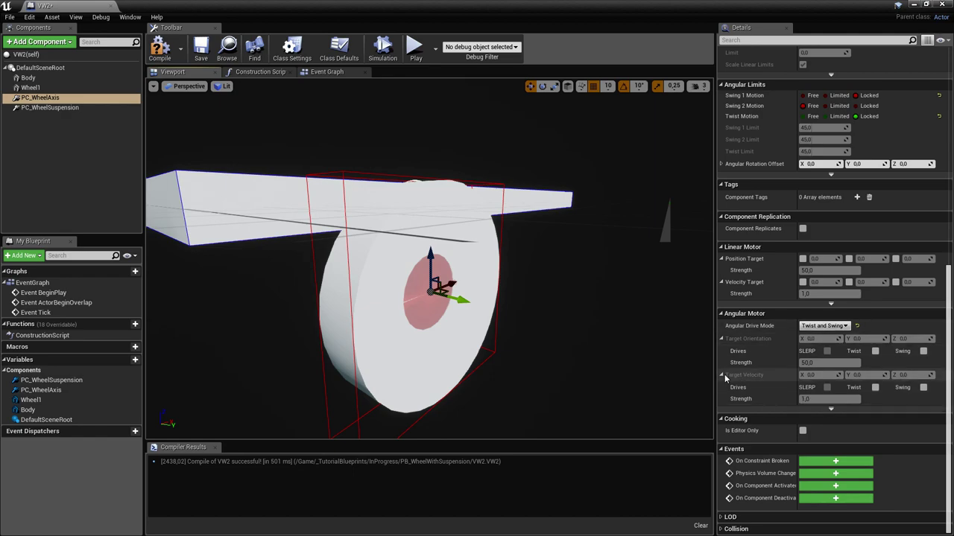
click(923, 389)
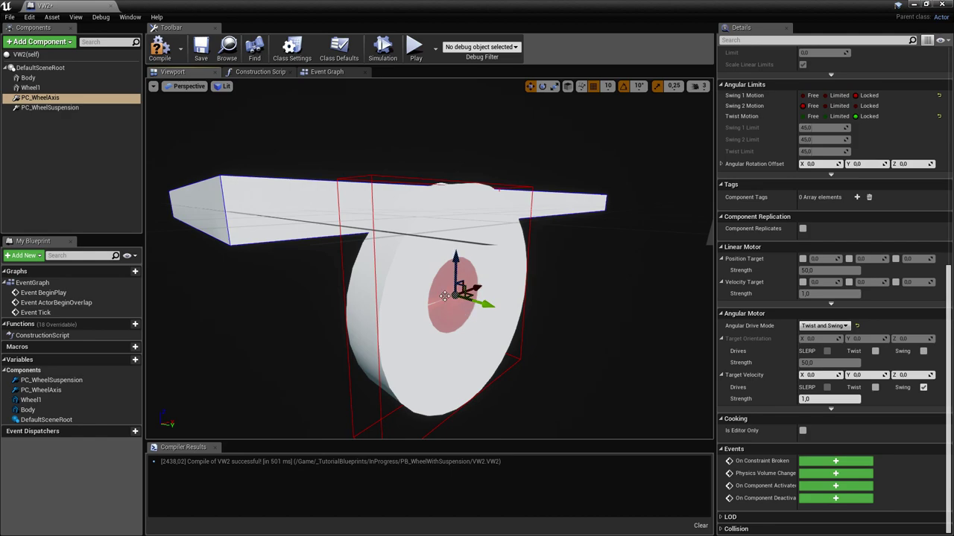
mouse_move(380, 283)
right_down()
mouse_move(423, 276)
mouse_move(388, 295)
right_up()
key(ctrl+s)
- Select PC_WheelSuspension and bring up its linear limit settings
right_drag(548, 298, 591, 285)
click(75, 108)
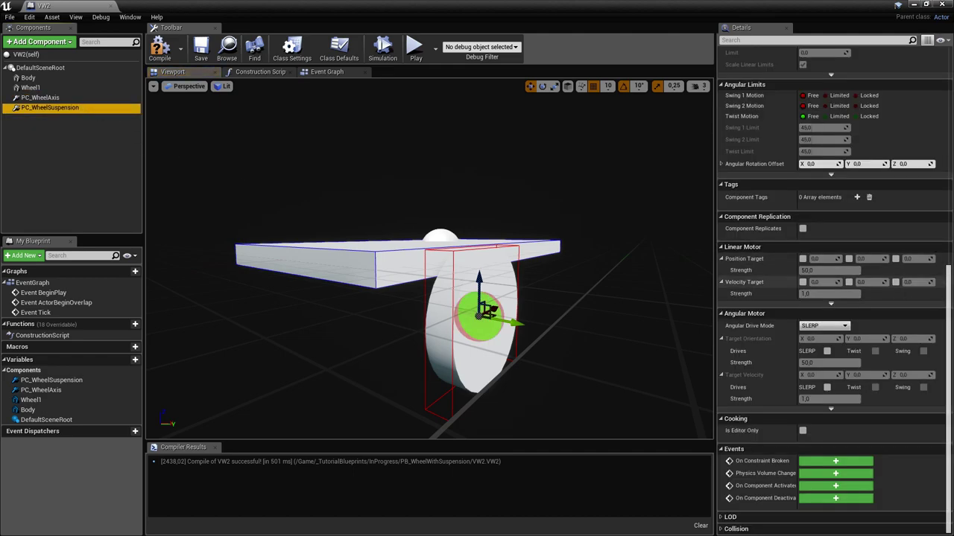
scroll(761, 340, down, 3)
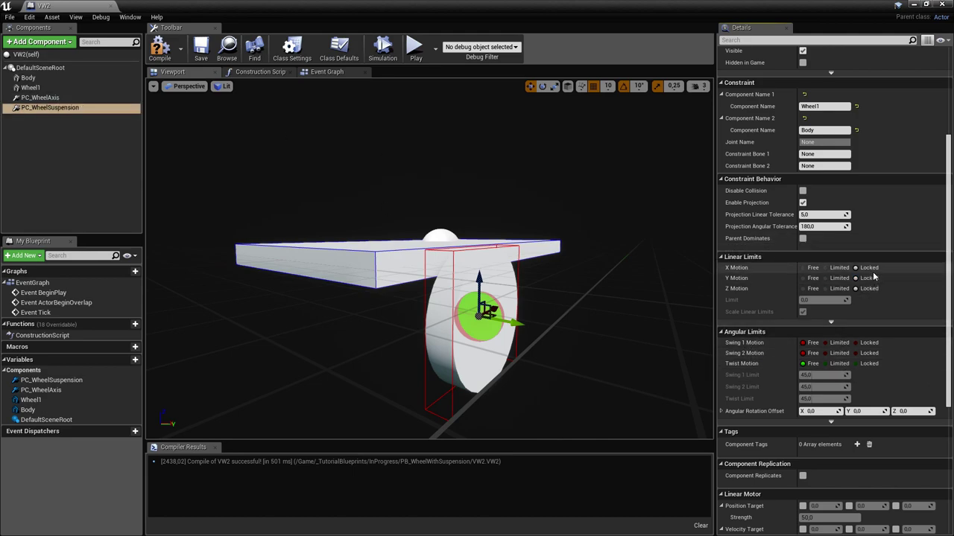
right_drag(499, 142, 482, 122)
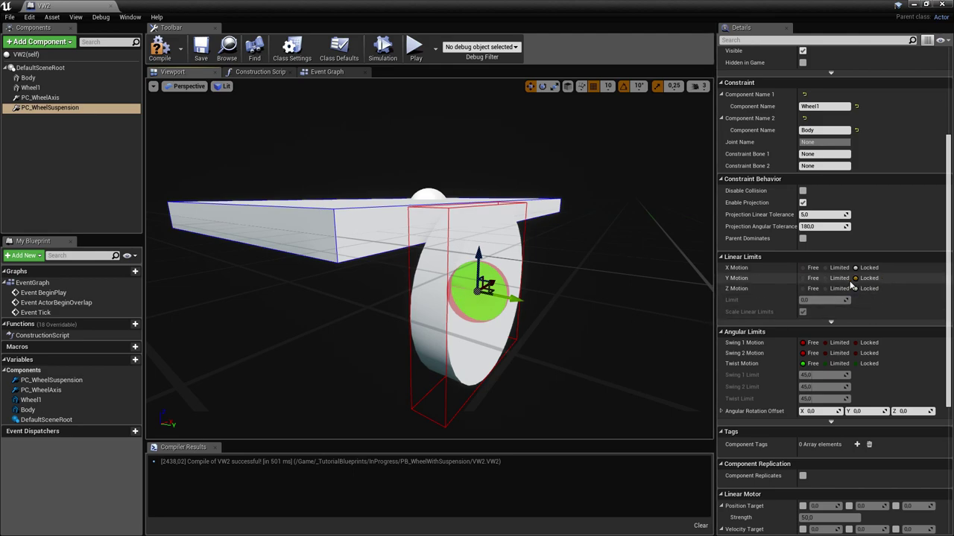
- Try limiting PC_WheelSuspension's Y linear motion with a limit of 30, and lock the Y motion again
click(825, 277)
click(819, 300)
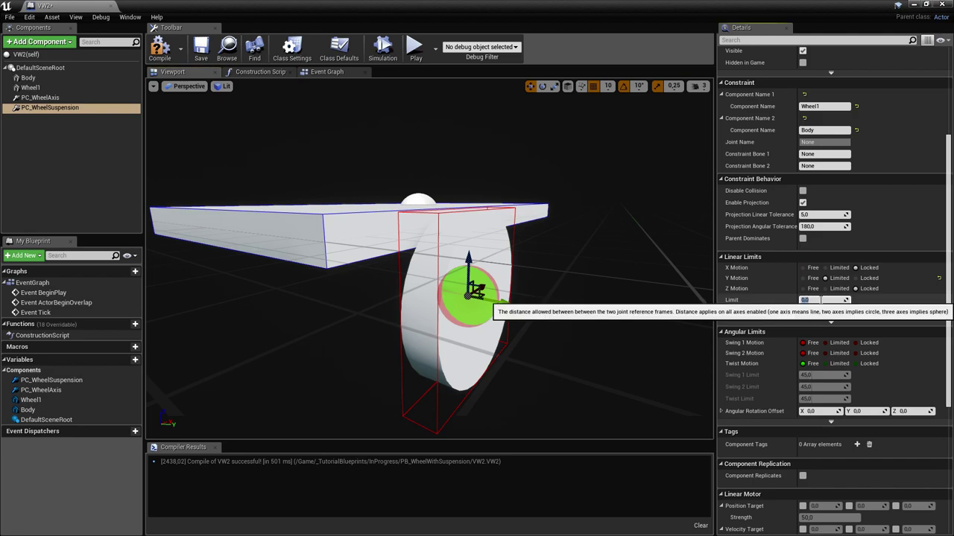
right_drag(611, 294, 678, 290)
click(856, 278)
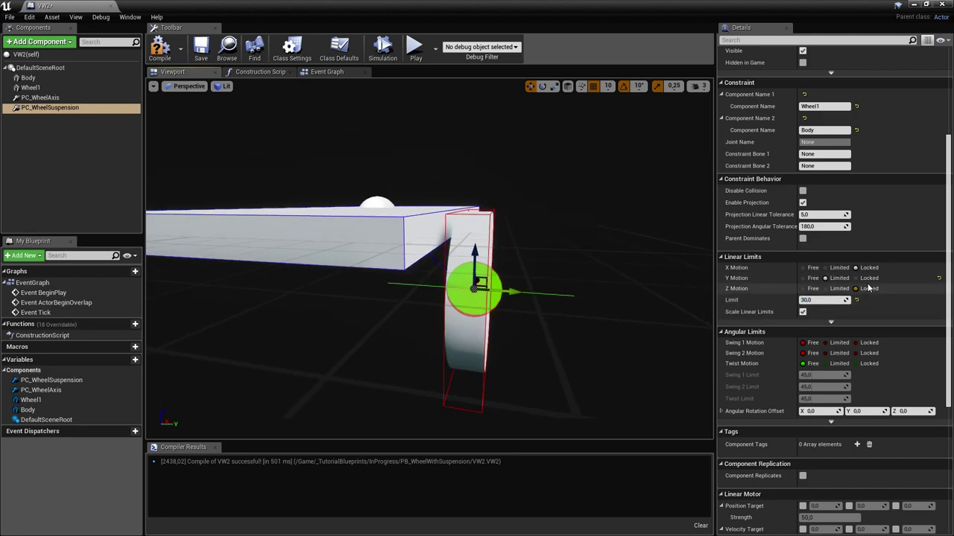
- Set PC_WheelSuspension's Z linear motion to Limited with a limit of 20, and save the blueprint
click(829, 289)
right_drag(541, 228, 551, 228)
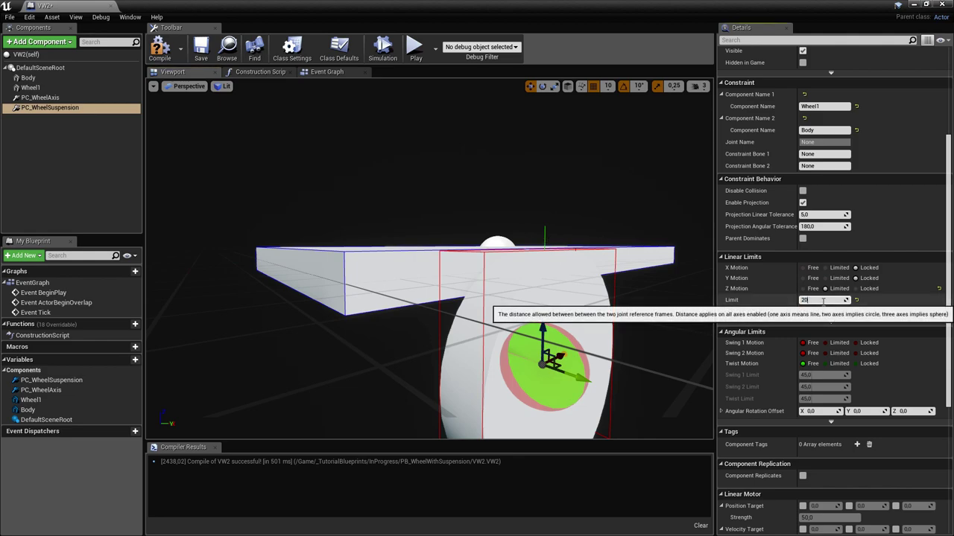
key(Return)
right_drag(596, 283, 618, 294)
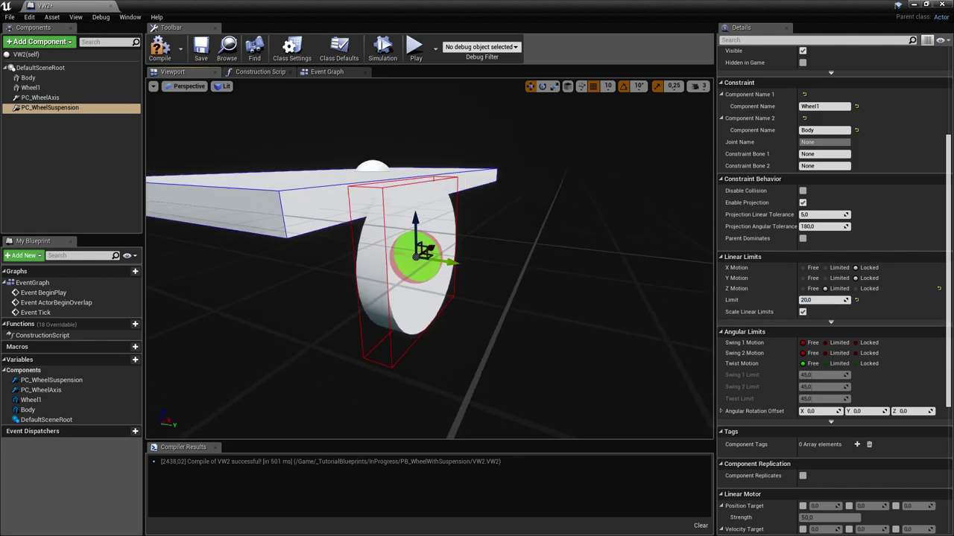
right_drag(497, 349, 482, 353)
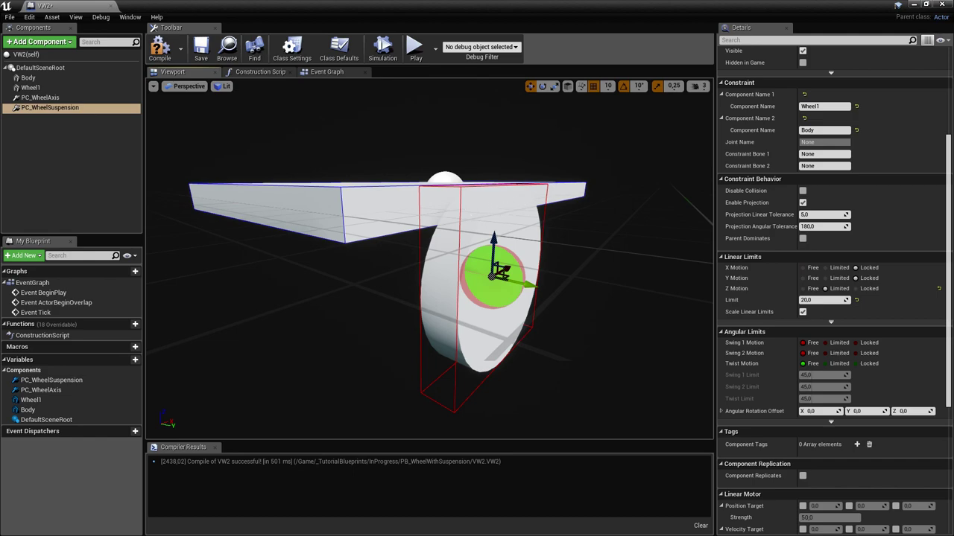
right_drag(482, 262, 493, 248)
right_drag(466, 307, 493, 362)
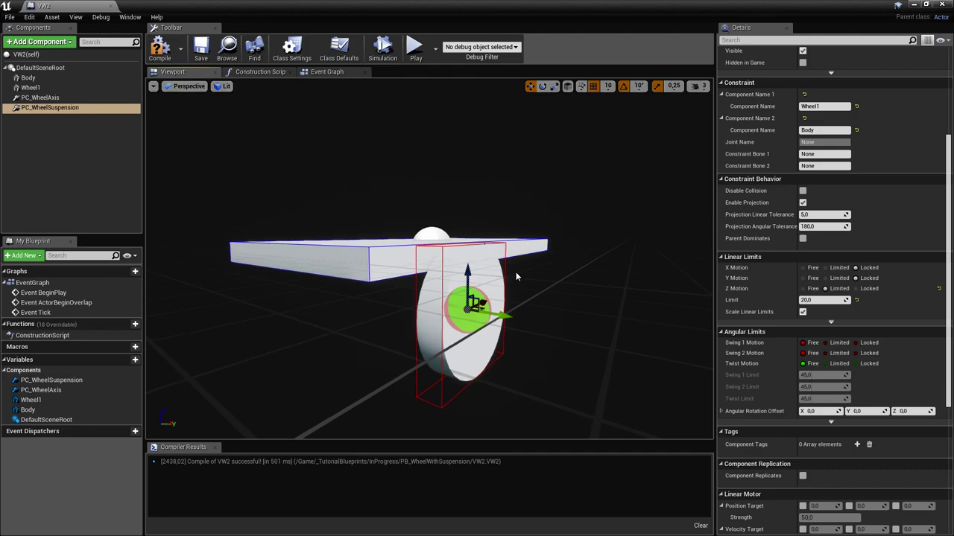
right_drag(515, 277, 516, 257)
right_drag(540, 293, 503, 290)
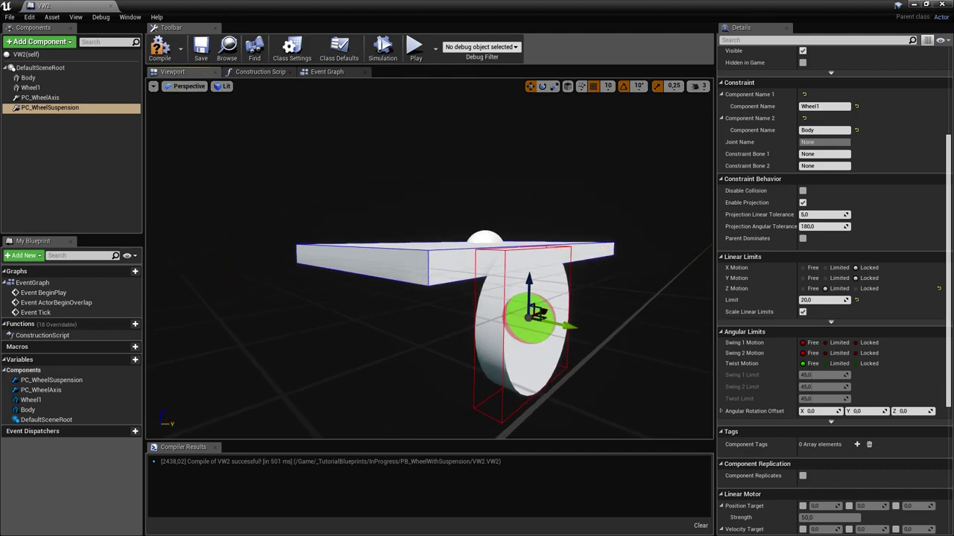
- Enable PC_WheelSuspension's Z linear position target with strength 2000 and Z velocity target with strength 50, and compile and save the blueprint
scroll(888, 278, down, 3)
scroll(888, 276, down, 6)
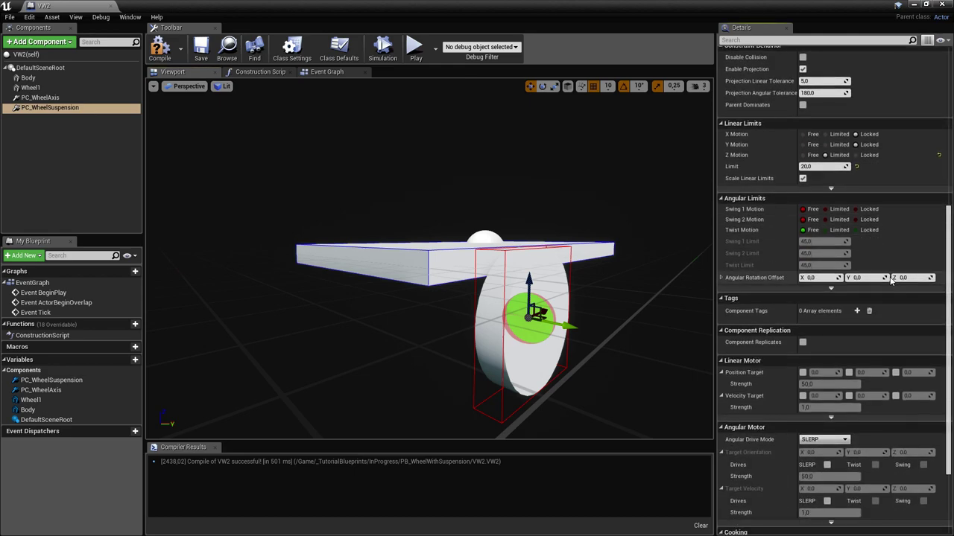
right_drag(455, 244, 483, 253)
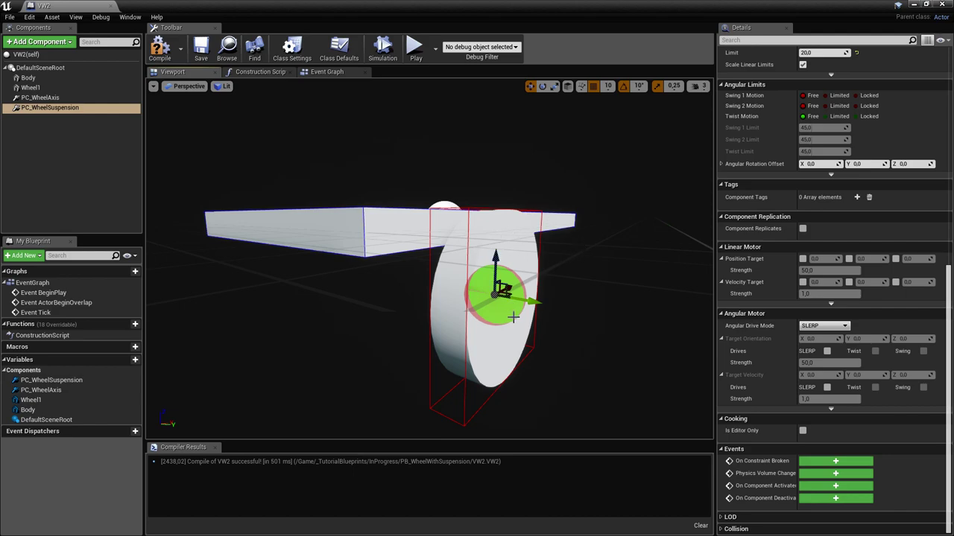
right_drag(577, 326, 577, 325)
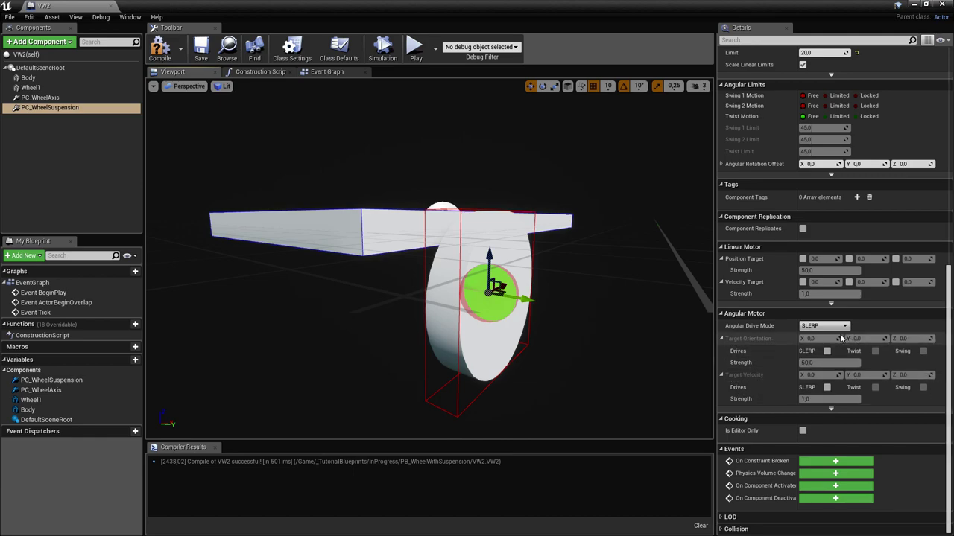
scroll(750, 351, up, 1)
scroll(751, 350, up, 1)
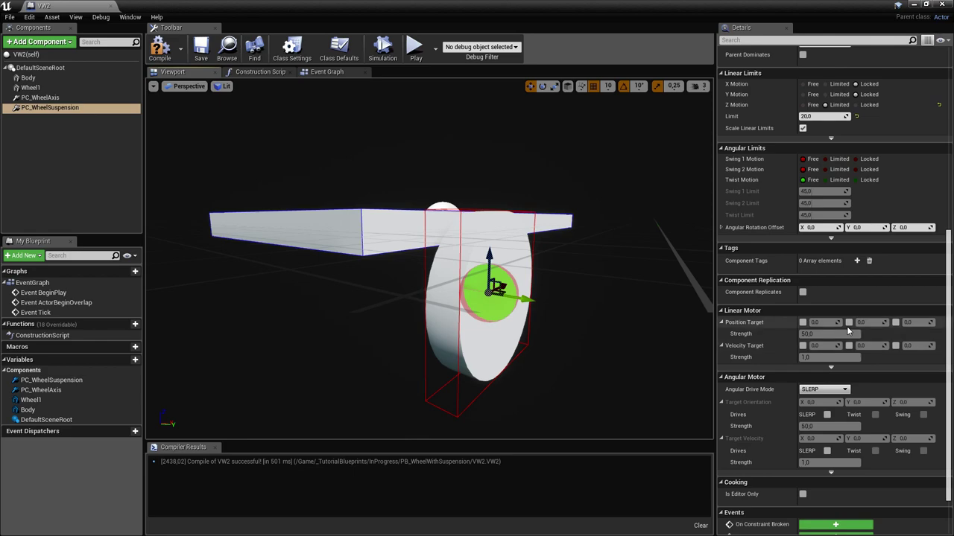
scroll(769, 378, up, 1)
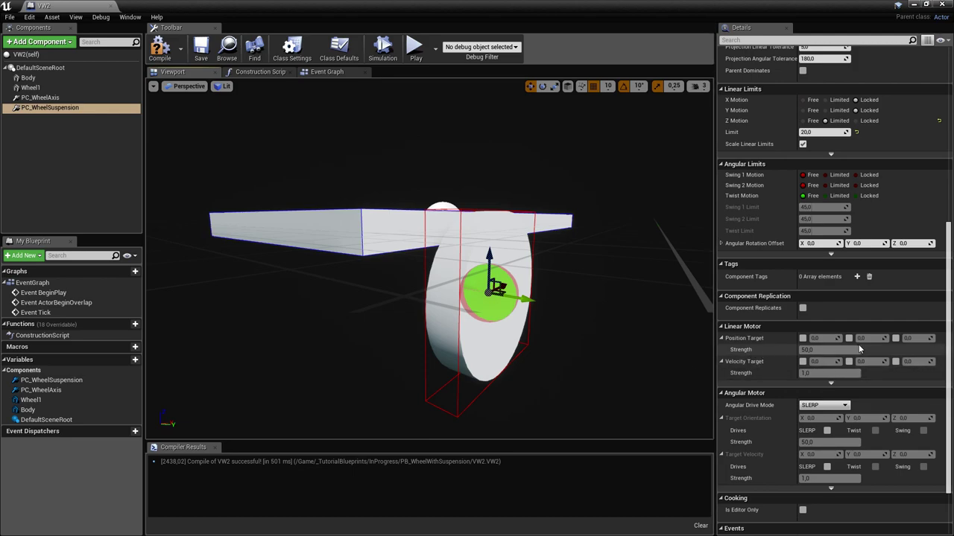
click(896, 338)
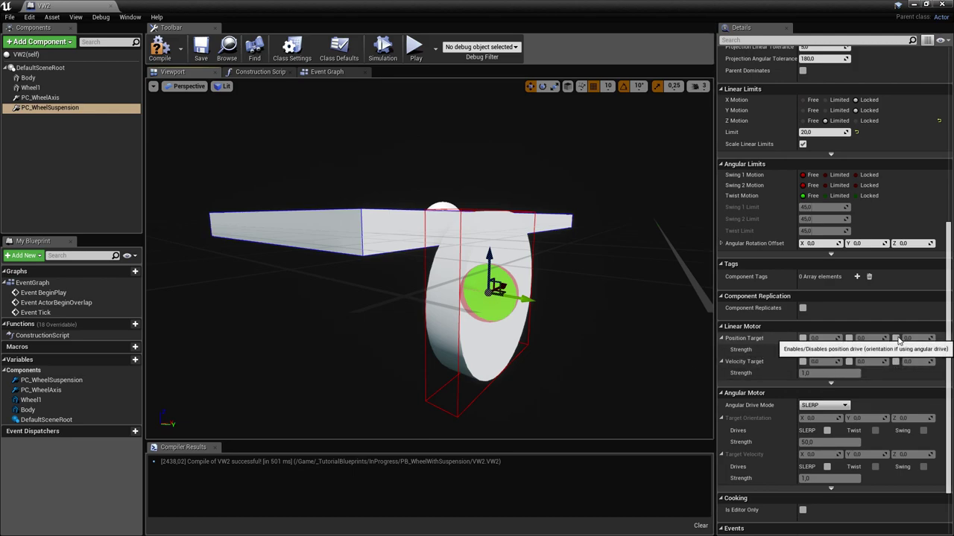
click(896, 362)
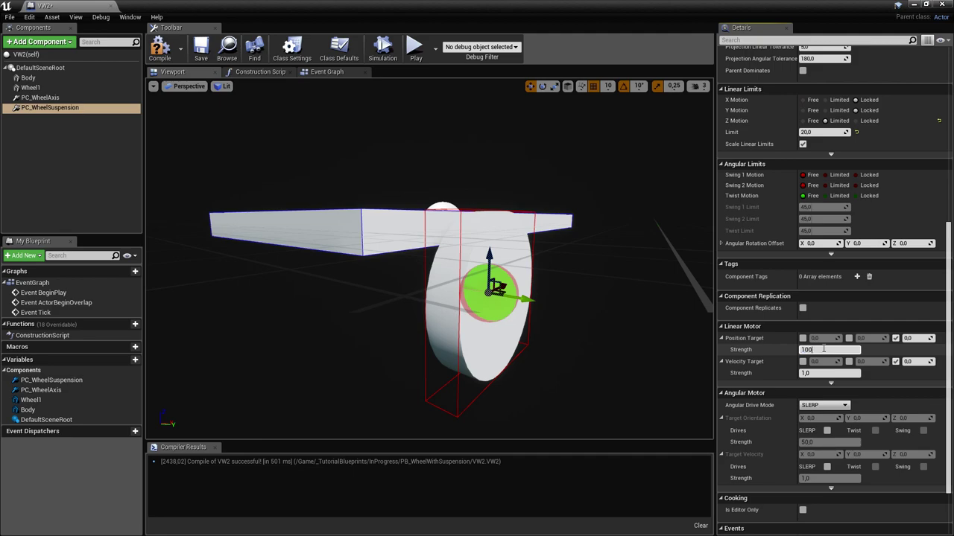
key(Return)
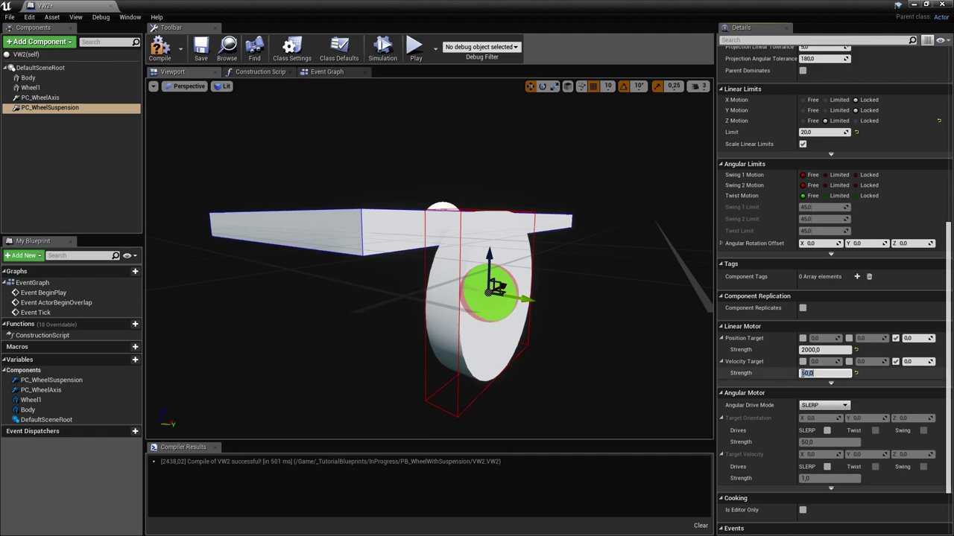
click(809, 373)
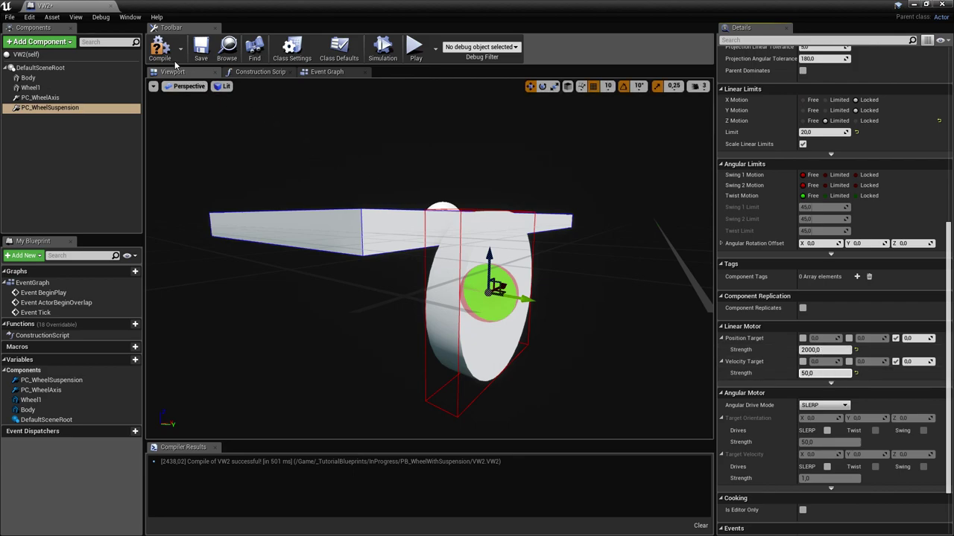
click(201, 48)
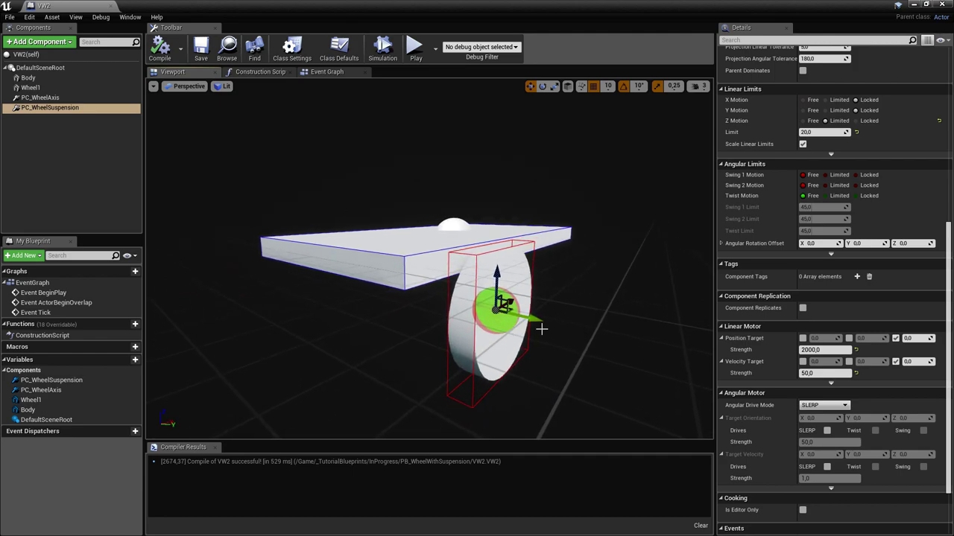
- Lock the Body component's physics rotation on X and Y, and compile and save the blueprint
drag(950, 417, 933, 214)
alt+drag(440, 263, 375, 255)
click(368, 249)
alt+drag(483, 245, 391, 271)
scroll(877, 386, down, 2)
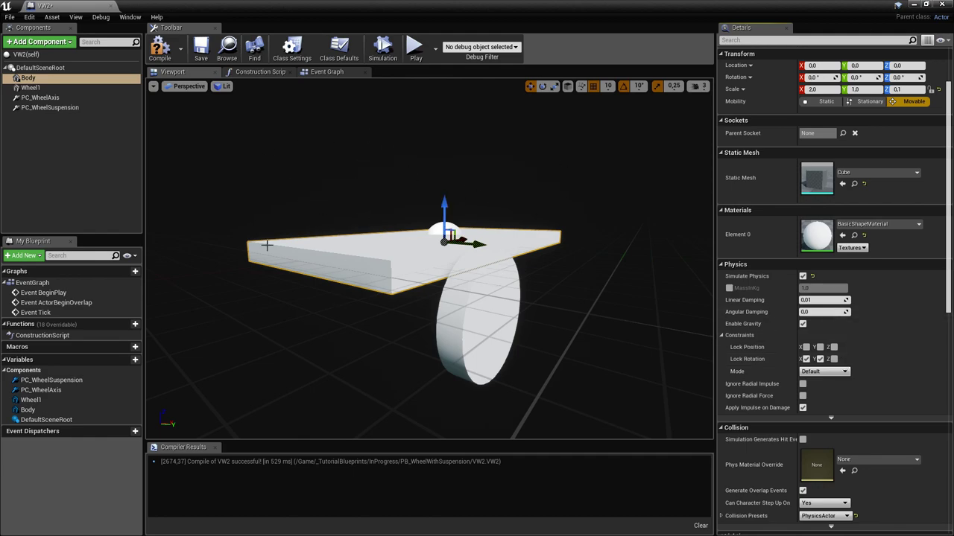
click(201, 51)
- Switch to the Map_WheelWithSuspension level and place a VW2 vehicle on the open floor beside the cube
click(82, 5)
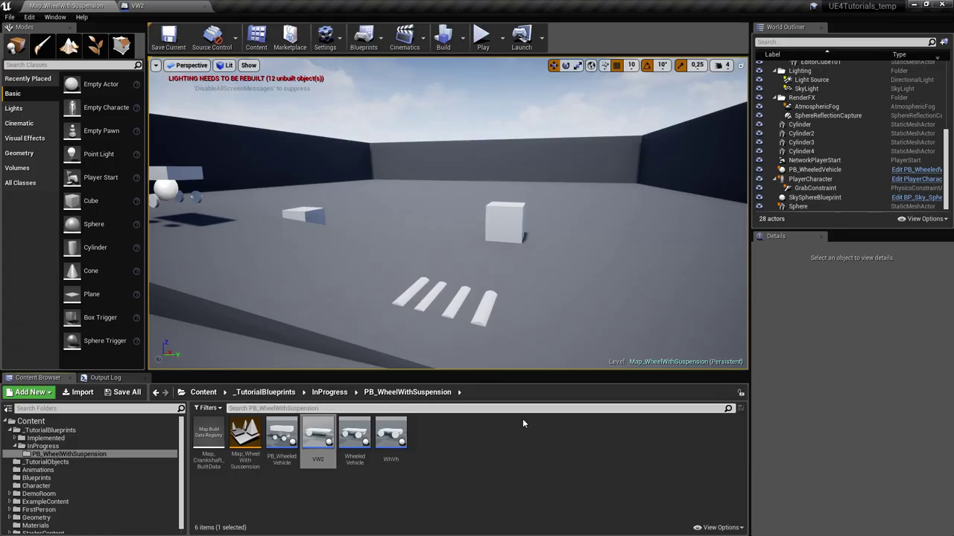
click(318, 434)
right_drag(533, 298, 556, 352)
drag(322, 430, 596, 246)
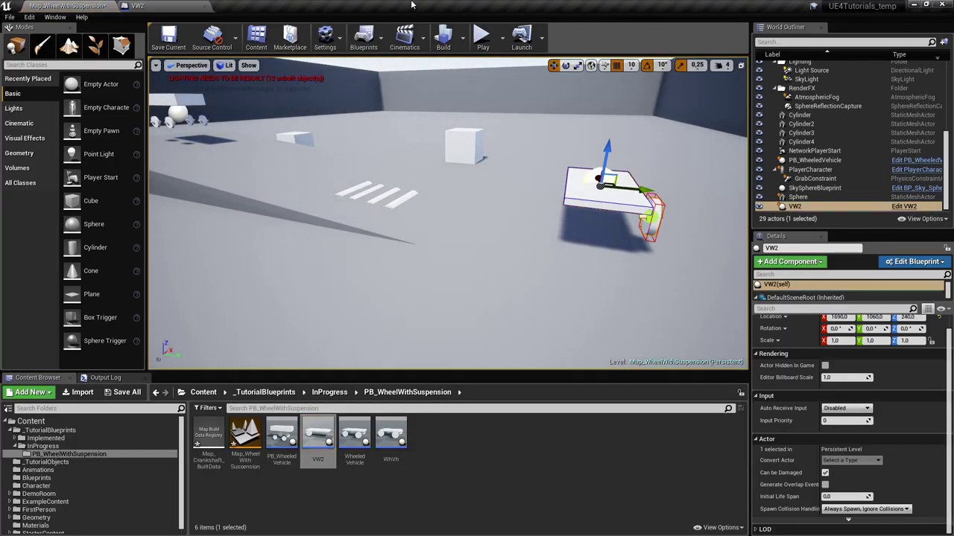
- Play the level, grab and move the placed VW2 vehicle to test its wheel and suspension, stop playing and save the level
click(483, 35)
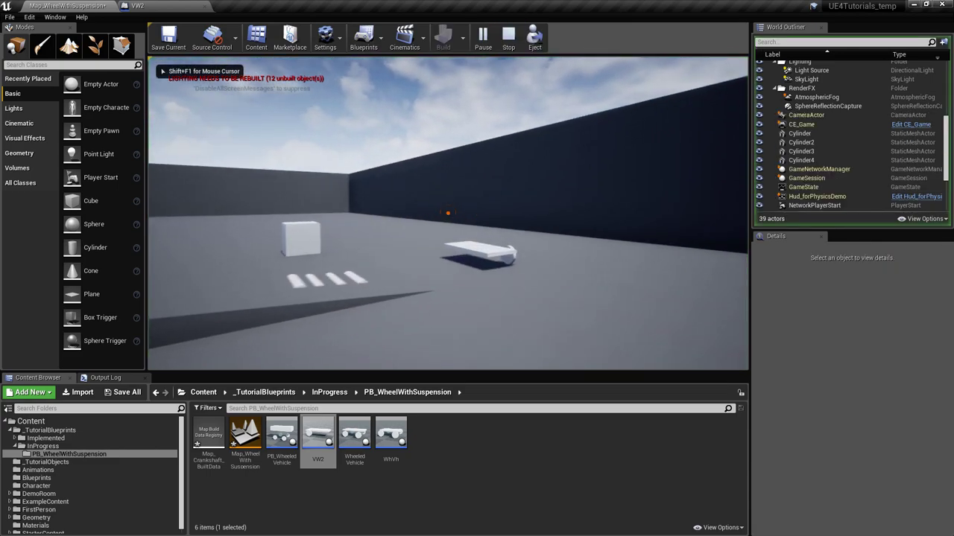
key(w)
key(d)
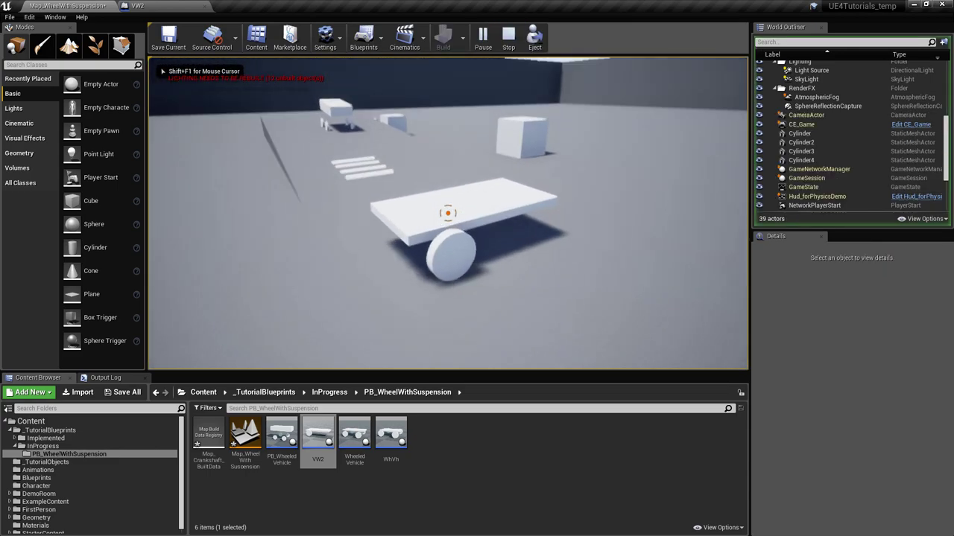
click(448, 213)
key(a)
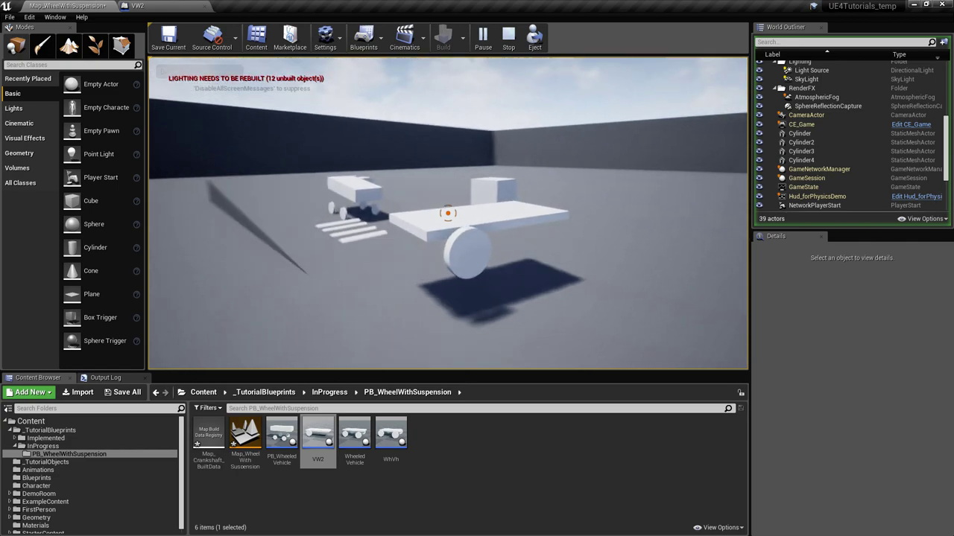
key(a)
click(448, 213)
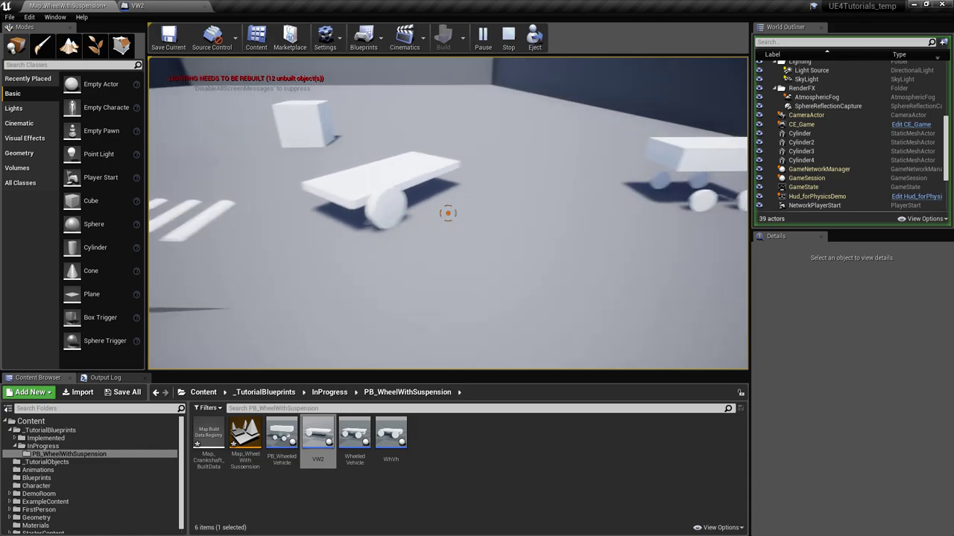
key(shift+F1)
key(Escape)
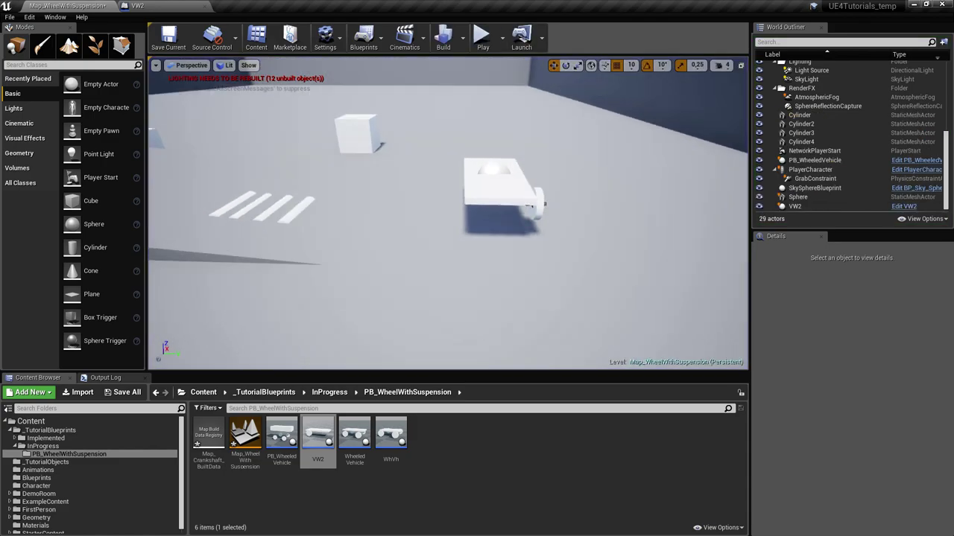
key(ctrl+s)
- Return to the VW2 blueprint and duplicate Wheel1, PC_WheelAxis and PC_WheelSuspension together
click(185, 5)
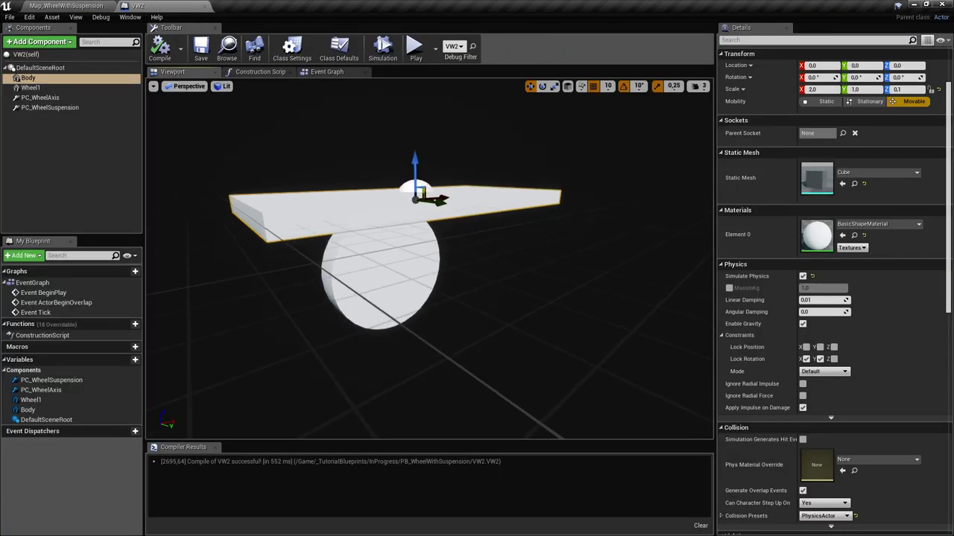
click(59, 108)
click(45, 98)
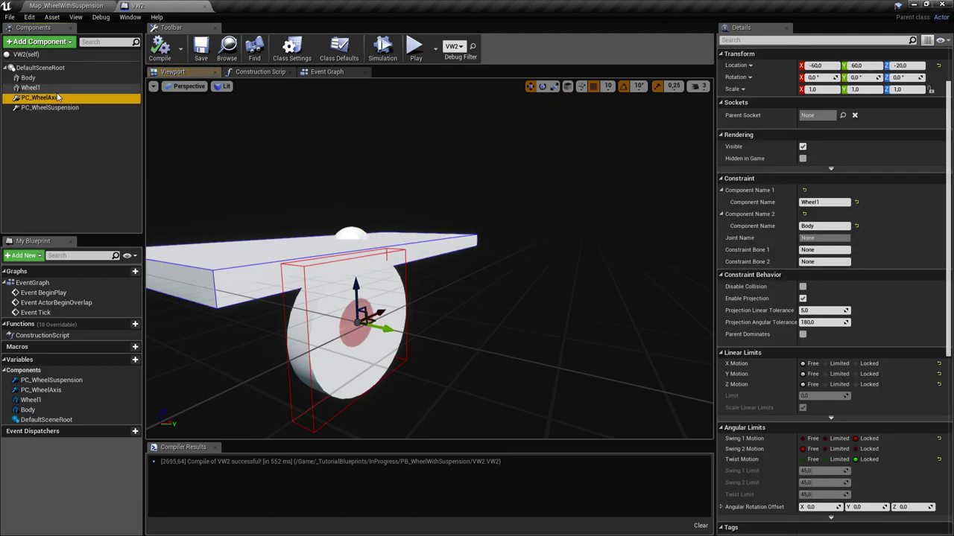
click(31, 88)
shift+click(73, 108)
right_drag(276, 194, 257, 194)
alt+drag(388, 264, 395, 264)
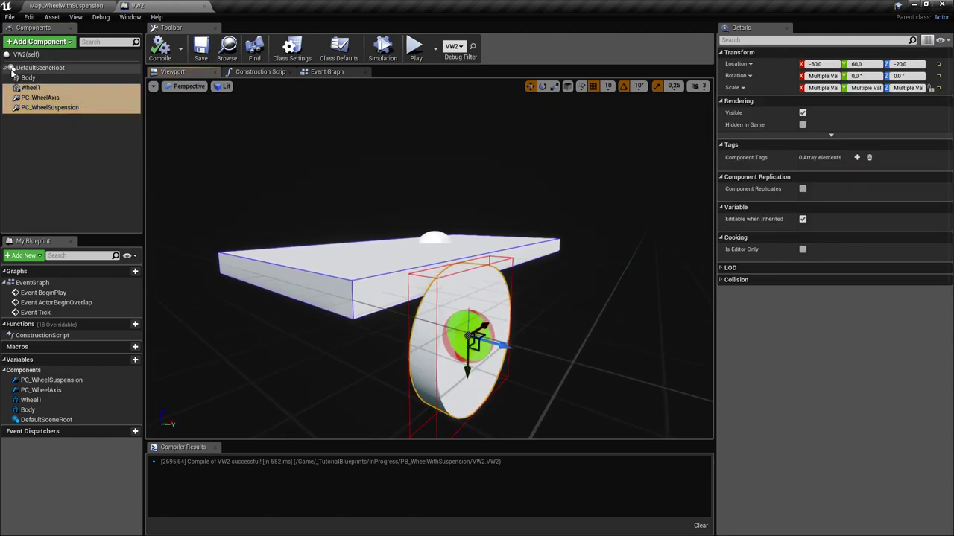
right_click(42, 97)
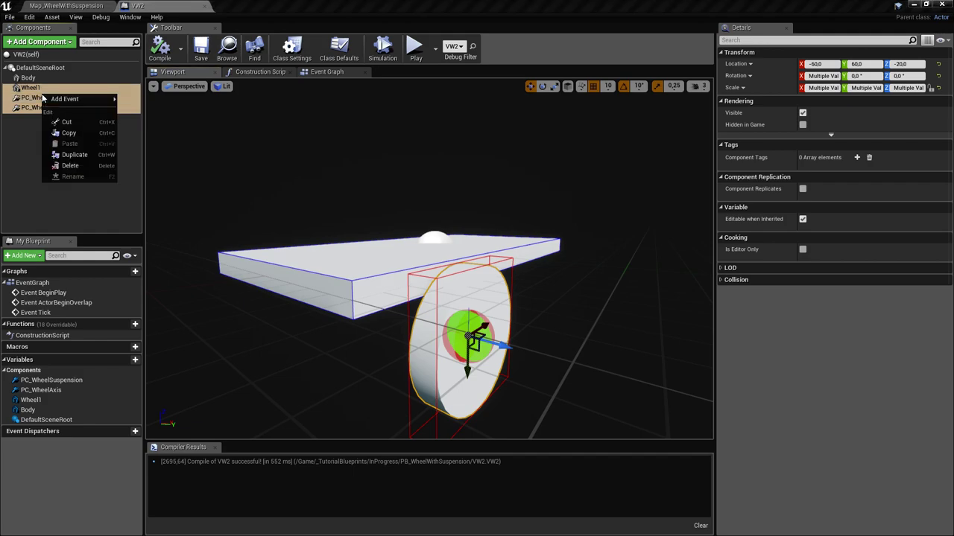
click(75, 154)
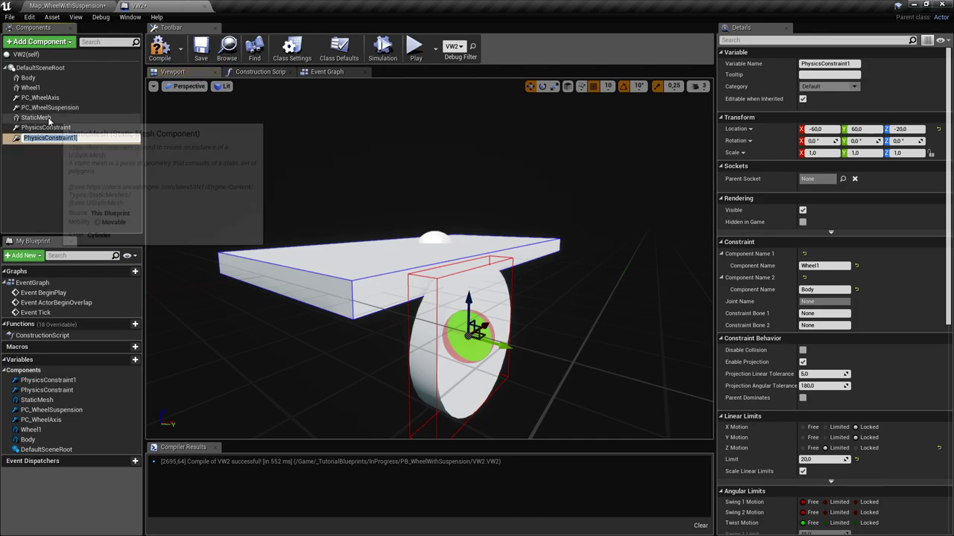
- Rename the duplicated wheel mesh as Wheel2
click(36, 118)
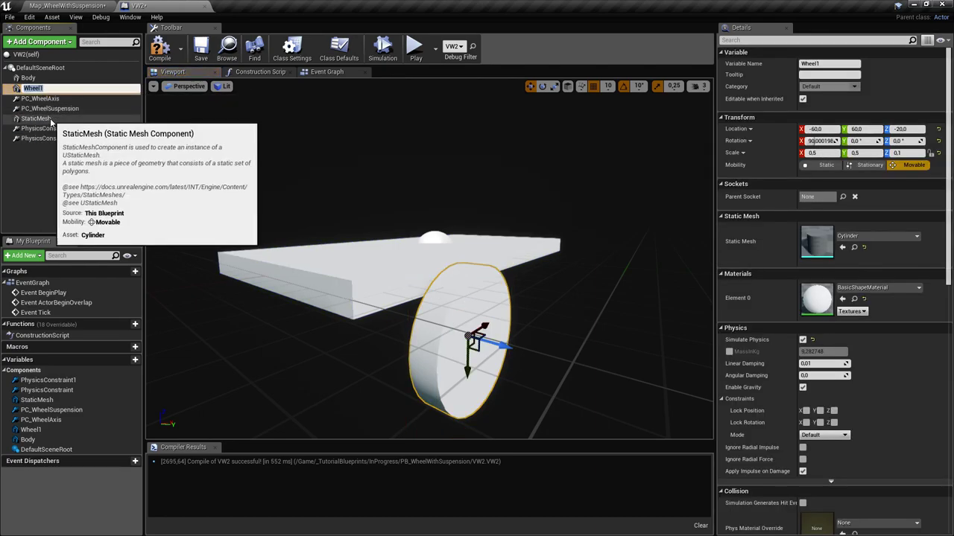
click(69, 119)
text(Wheel1)
key(BackSpace)
text(2)
key(Return)
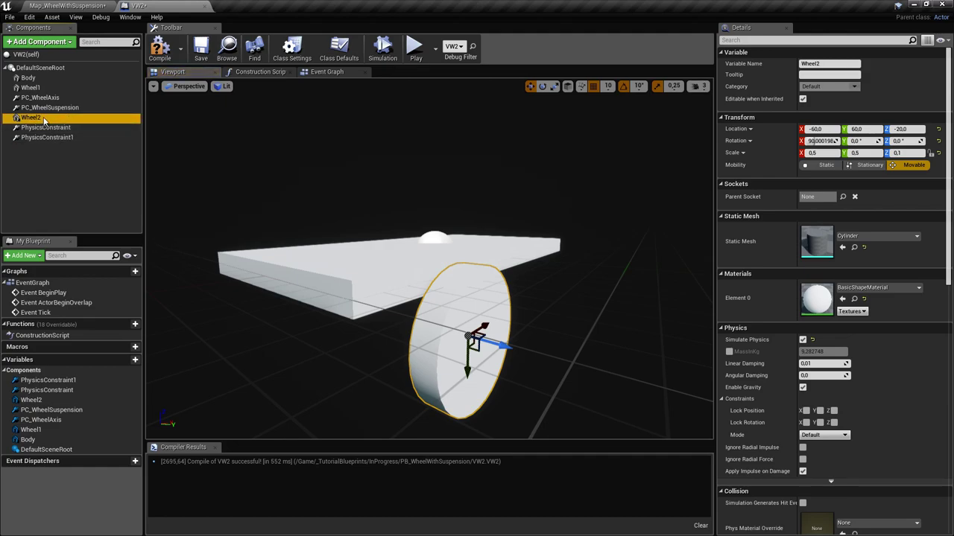
- Rename the duplicated constraints PhysicsConstraint and PhysicsConstraint1 as PC_WheelAxis2 and PC_WheelSuspension2
click(51, 98)
click(58, 128)
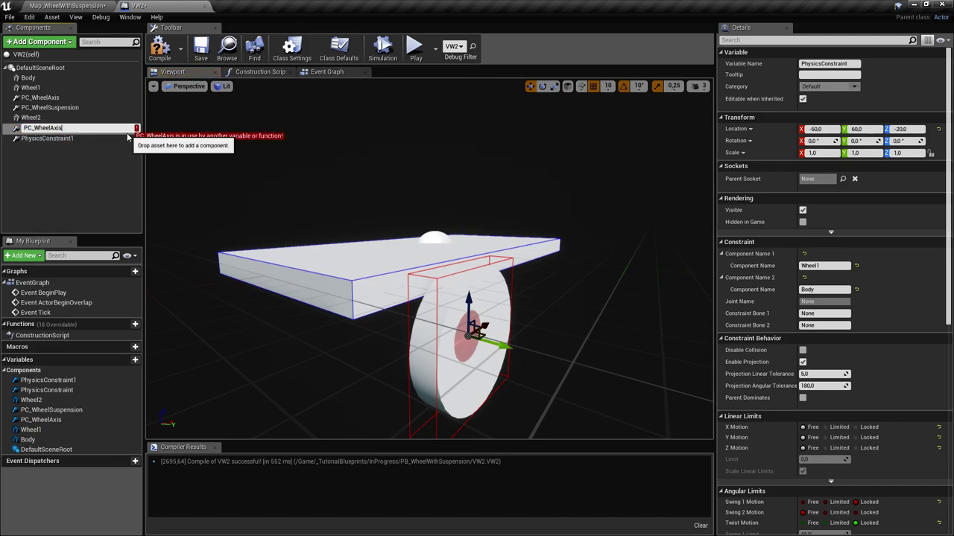
key(Return)
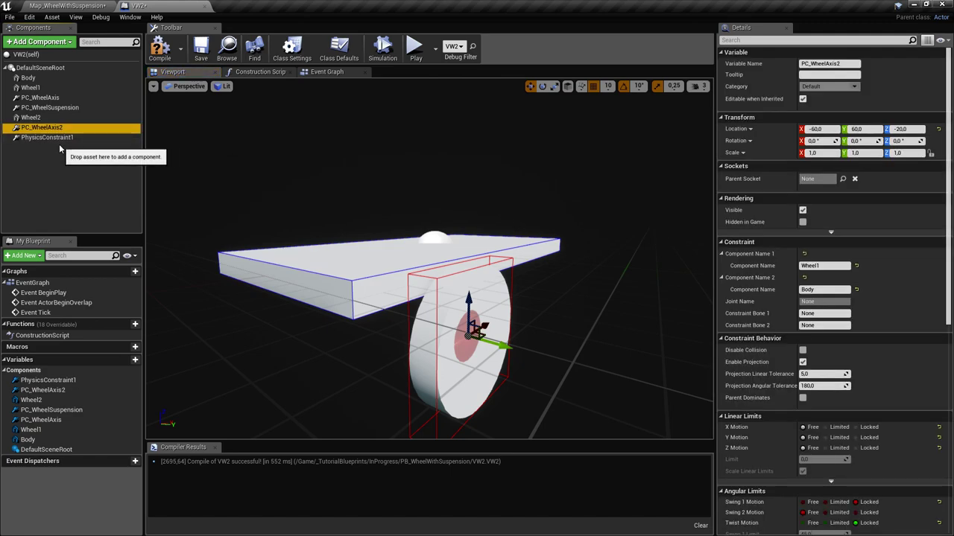
click(49, 109)
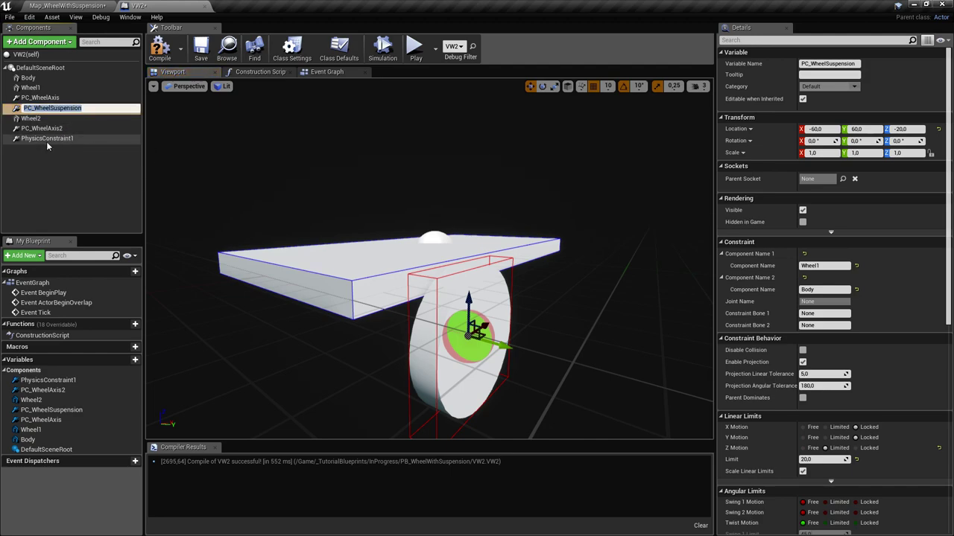
click(48, 138)
key(F2)
text(PC_WheelSuspension)
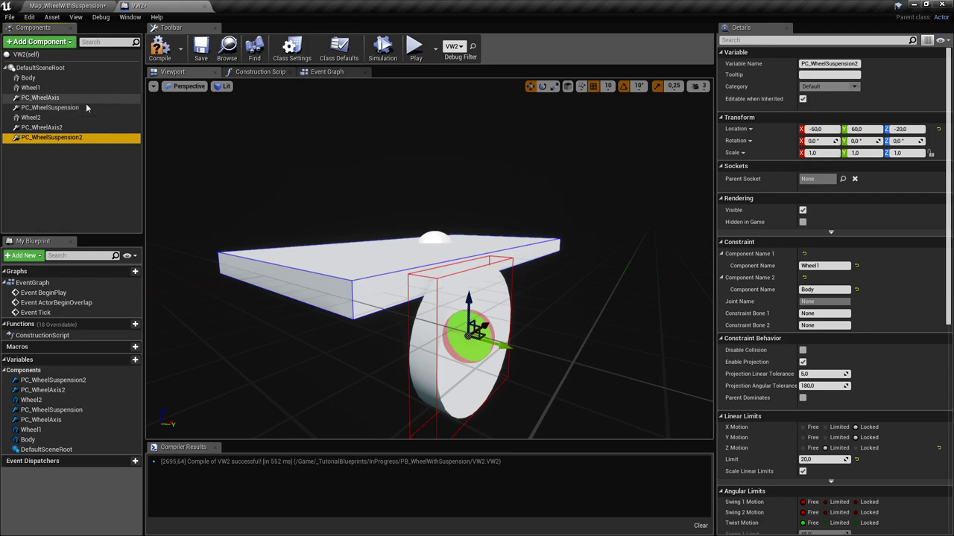
- Rename the first wheel's two constraints as PC_WheelAxis1 and PC_WheelSuspension1
click(61, 99)
key(F2)
key(End)
text(1)
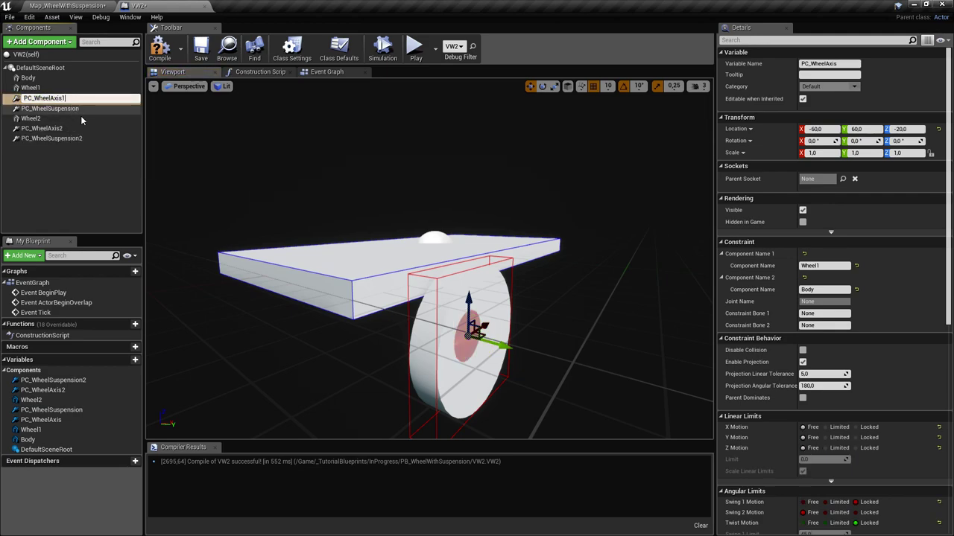
click(84, 108)
key(F2)
key(End)
text(1)
key(Return)
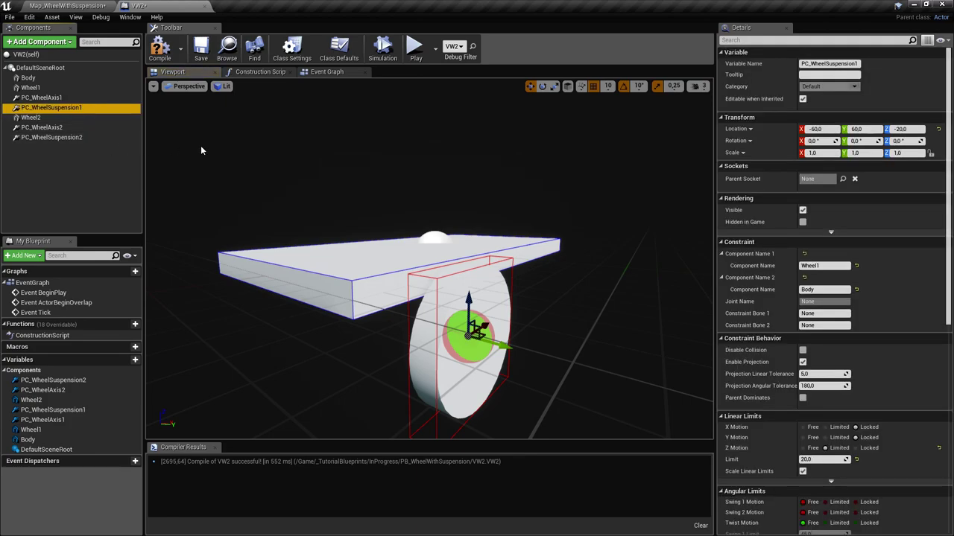
right_drag(201, 151, 269, 155)
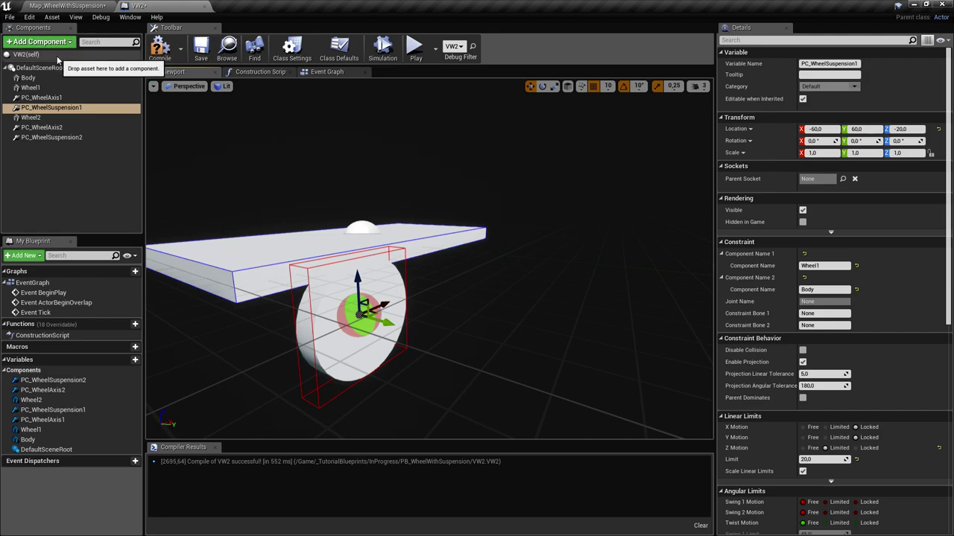
right_drag(335, 208, 269, 223)
right_drag(223, 197, 229, 193)
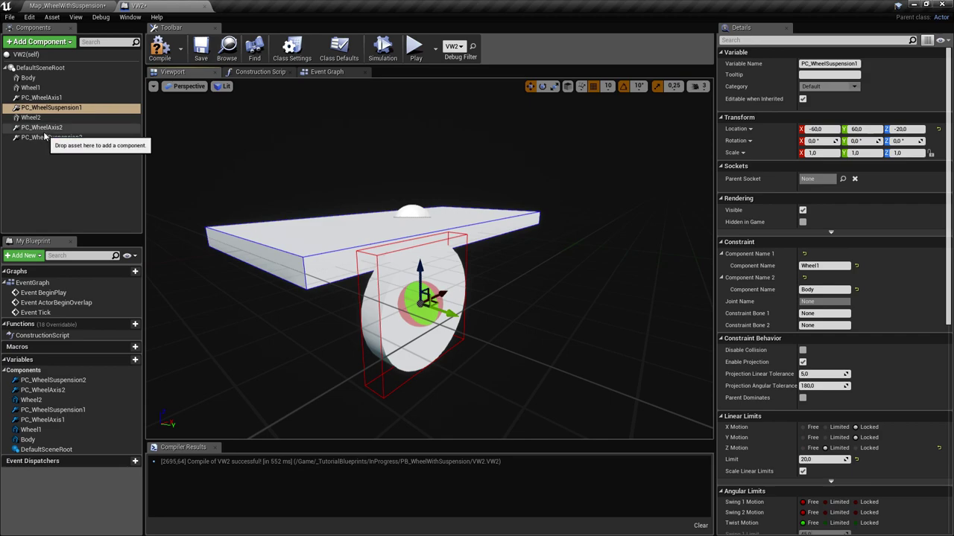
right_drag(355, 219, 369, 200)
drag(392, 219, 394, 221)
click(31, 117)
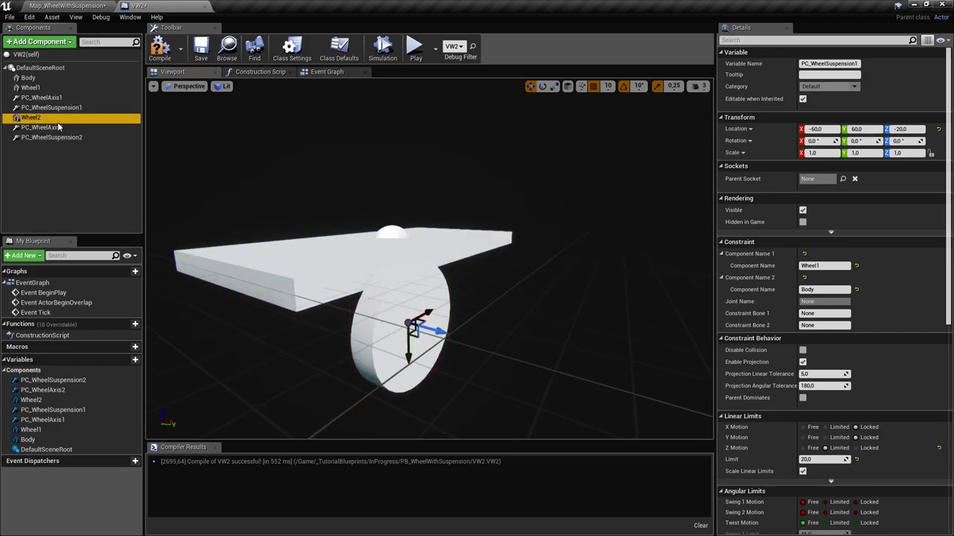
shift+click(51, 137)
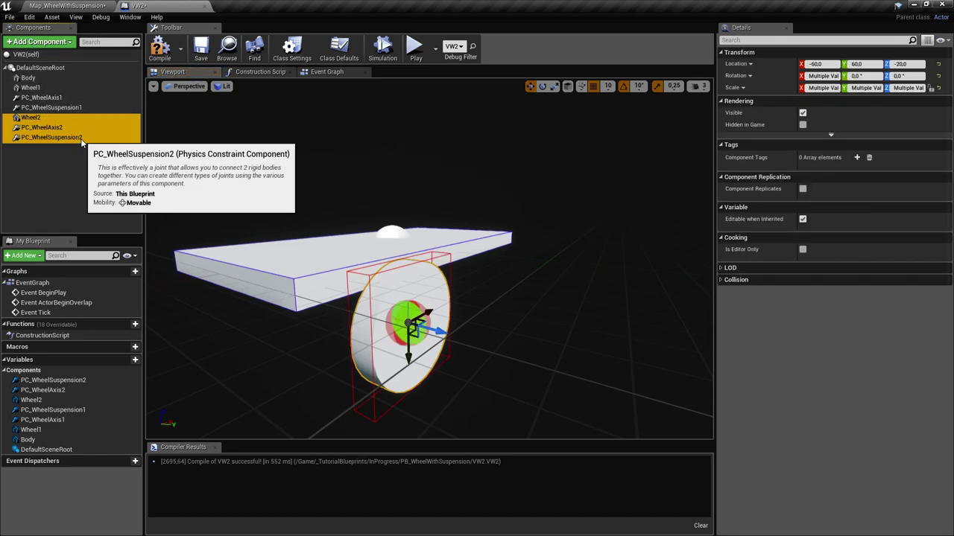
right_drag(277, 210, 273, 201)
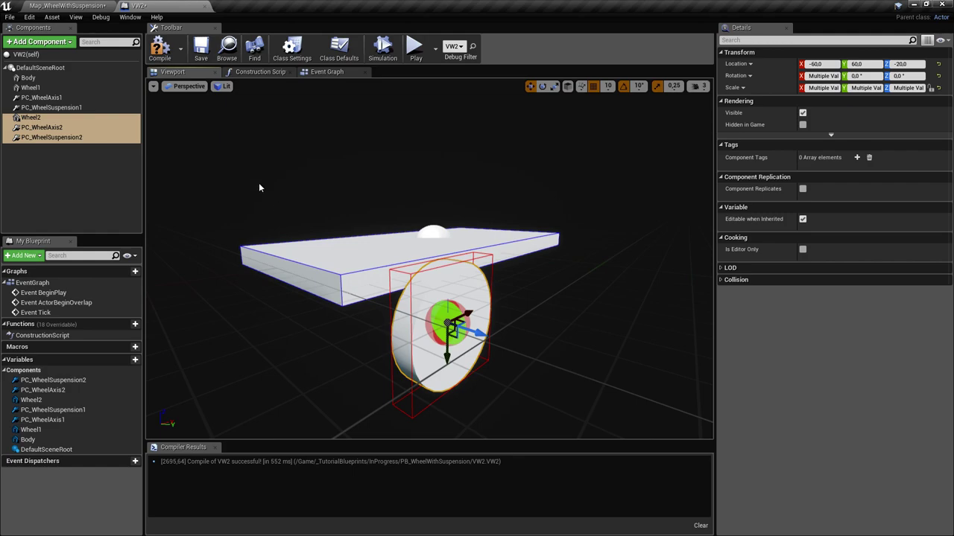
- Set the first constrained component name to Wheel2 in both PC_WheelAxis2 and PC_WheelSuspension2
click(52, 127)
click(835, 266)
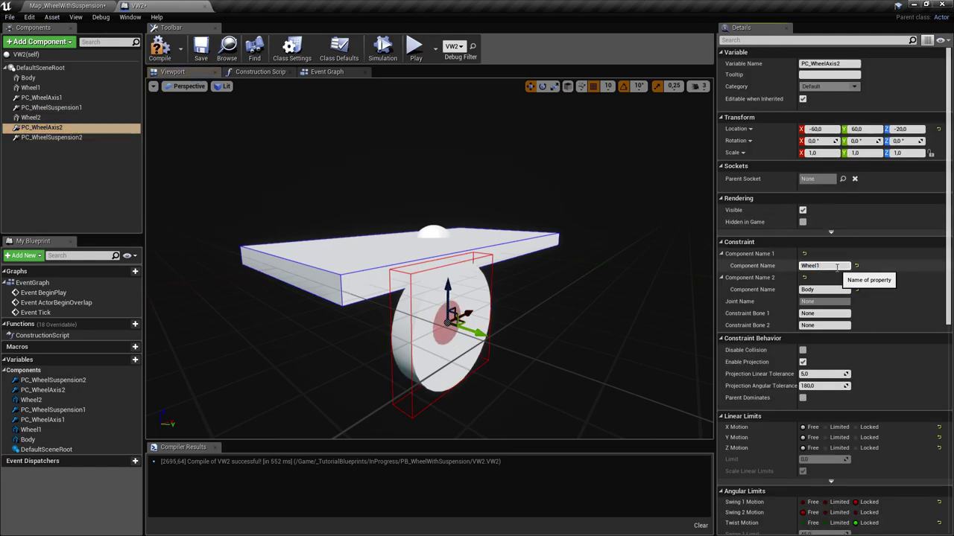
click(89, 138)
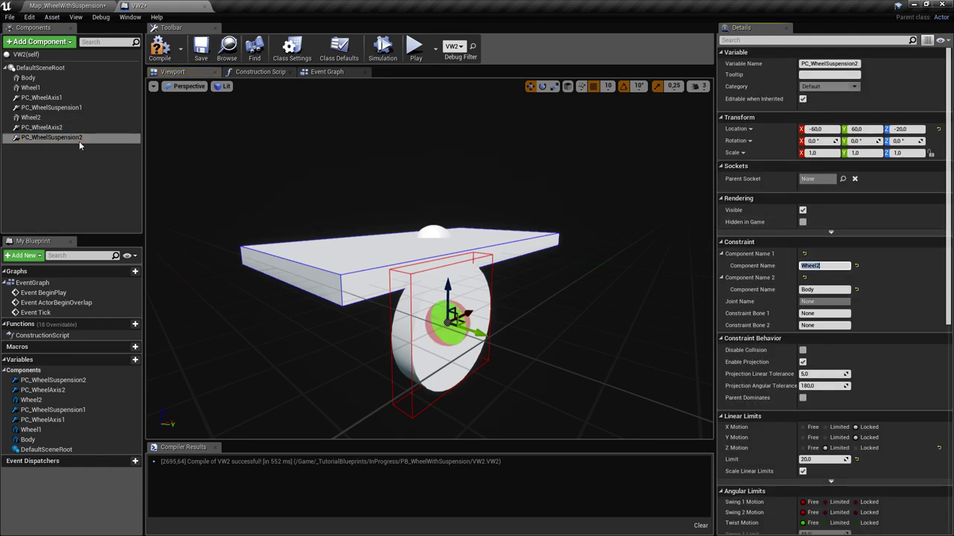
- Move Wheel2 and its two constraints together along the body to X location 60 and save the blueprint
shift+click(31, 117)
alt+drag(351, 306, 245, 299)
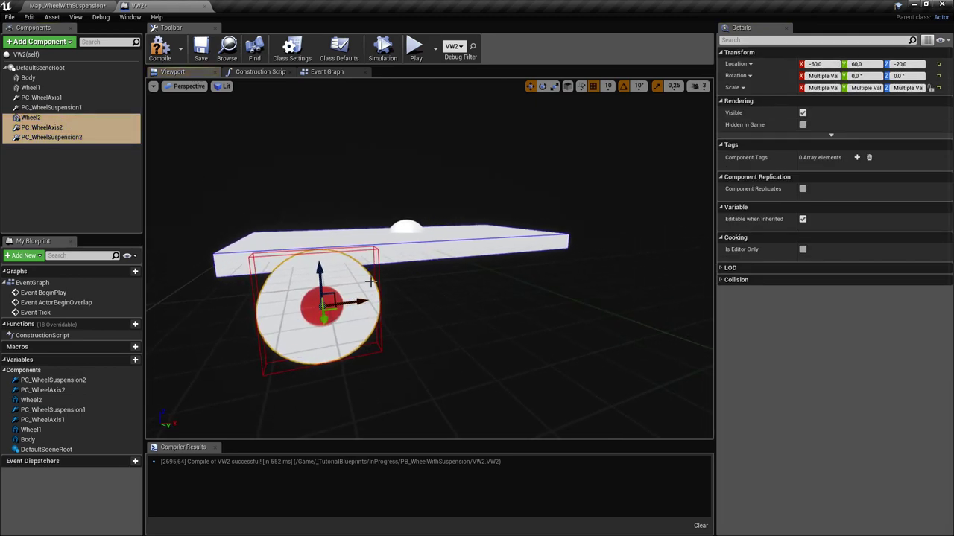
drag(357, 301, 544, 283)
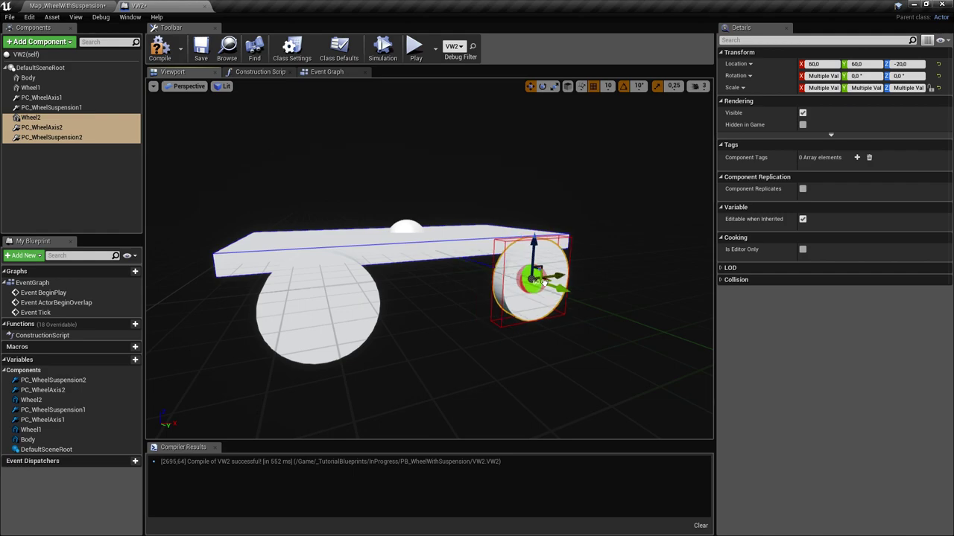
right_drag(552, 283, 467, 243)
key(ctrl+s)
right_drag(505, 351, 433, 346)
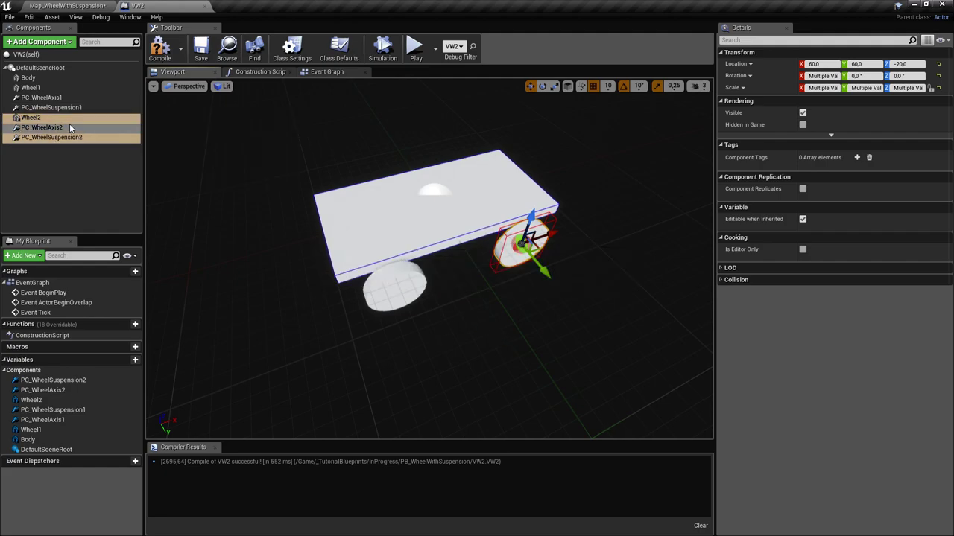
- Duplicate Wheel2, PC_WheelAxis2 and PC_WheelSuspension2 together
click(70, 117)
shift+click(77, 142)
right_click(66, 128)
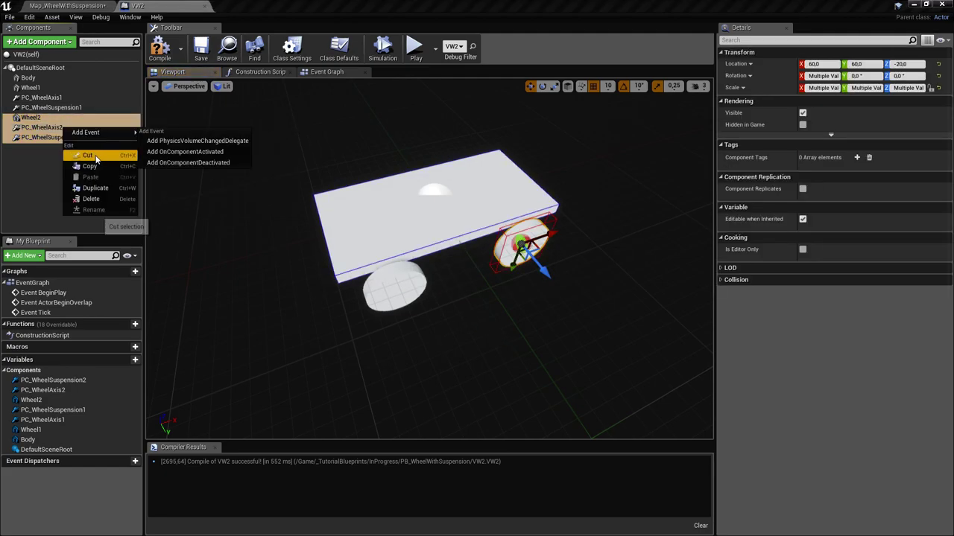
click(103, 188)
- Rename the newly duplicated StaticMesh component as Wheel3
click(61, 148)
click(42, 127)
click(40, 119)
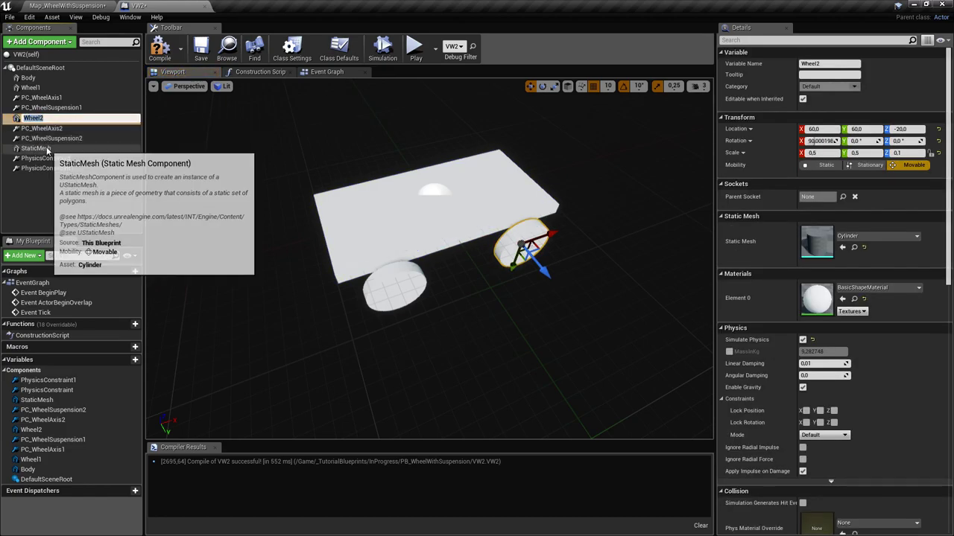
click(90, 148)
key(F2)
text(Wheel2)
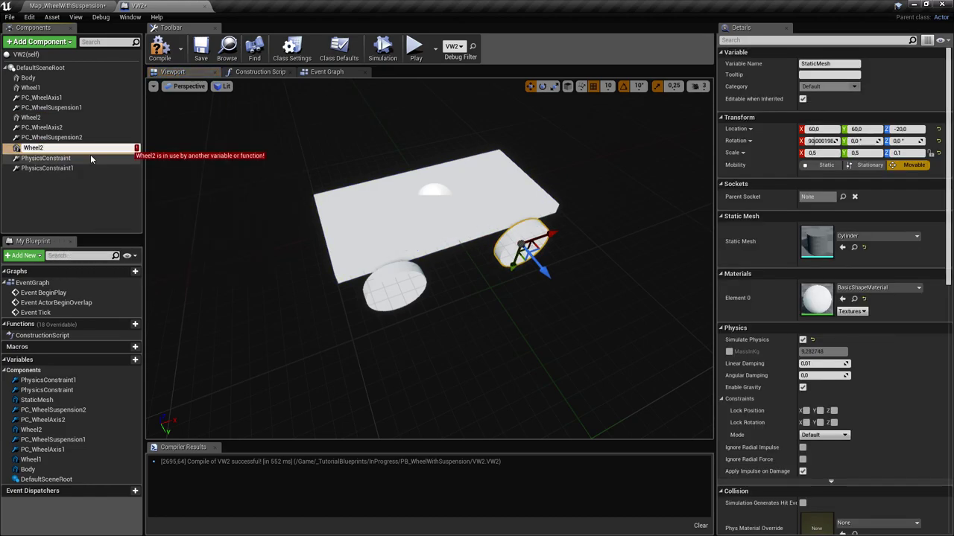
key(BackSpace)
text(3)
key(Return)
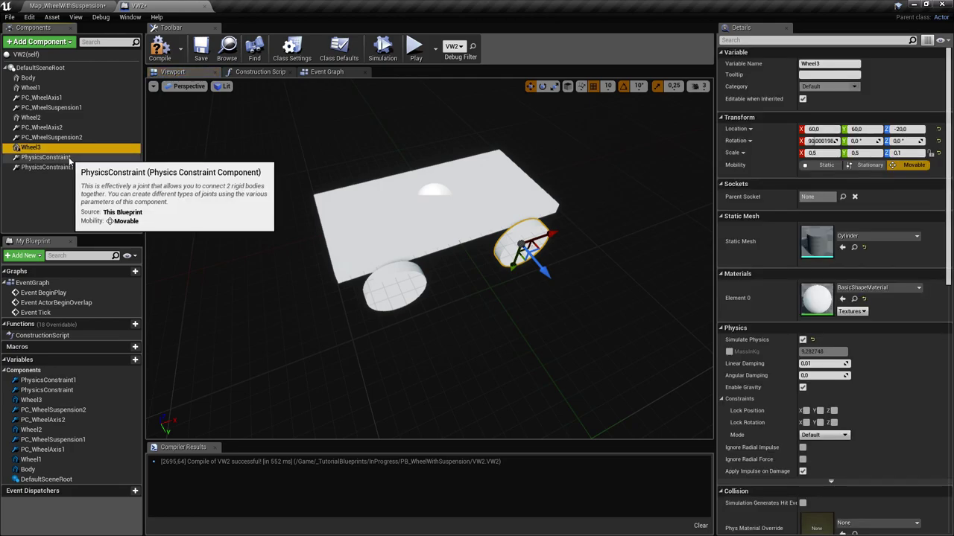
- Rename the duplicated PhysicsConstraint component as PC_WheelAxis3
click(69, 157)
click(42, 128)
key(F2)
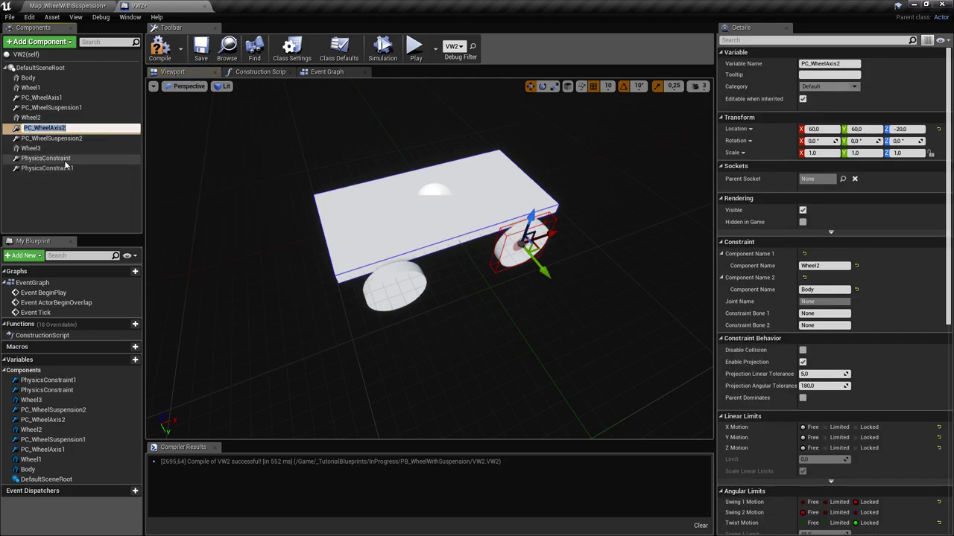
click(67, 158)
key(F2)
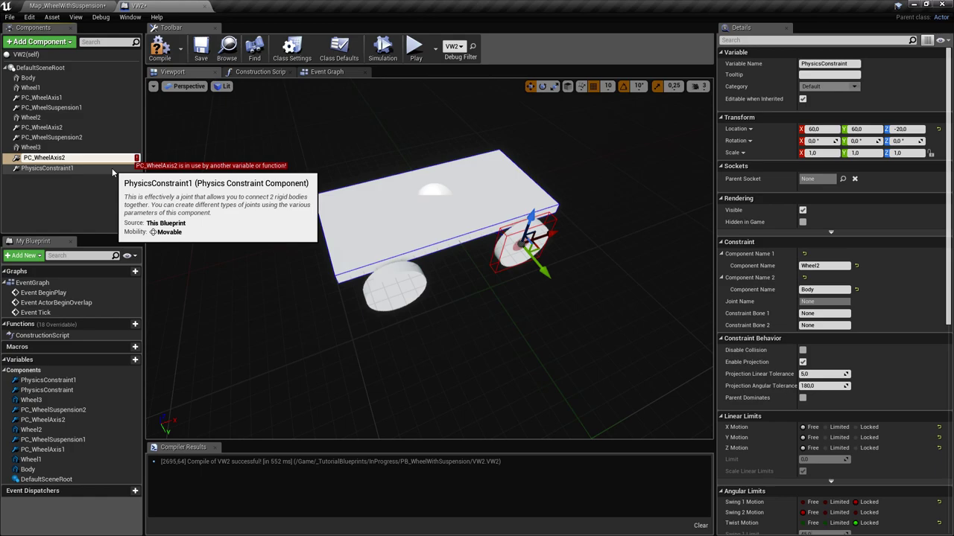
text(PC_WheelAxis3)
key(Return)
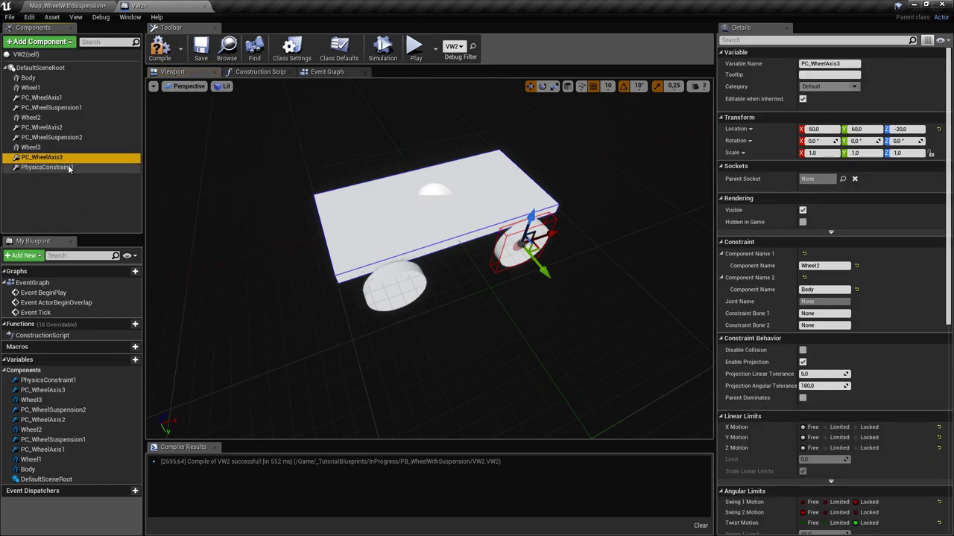
- Rename the duplicated PhysicsConstraint1 component as PC_WheelSuspension3
click(69, 167)
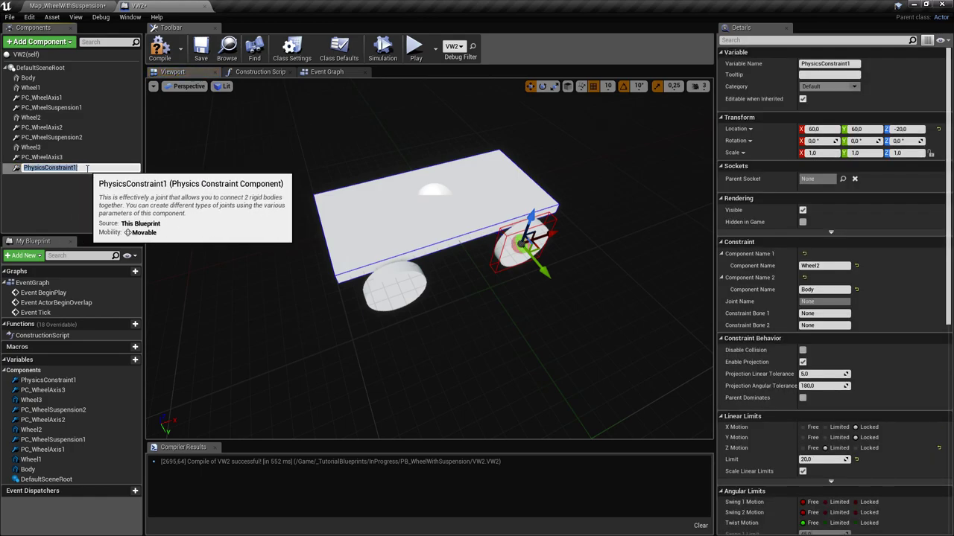
click(51, 137)
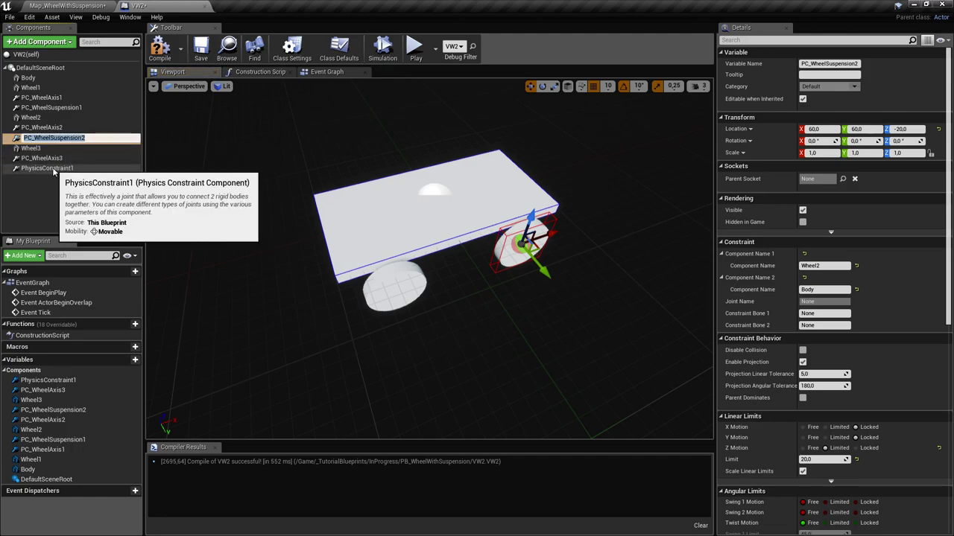
click(71, 166)
key(F2)
text(PC_WheelSuspension2)
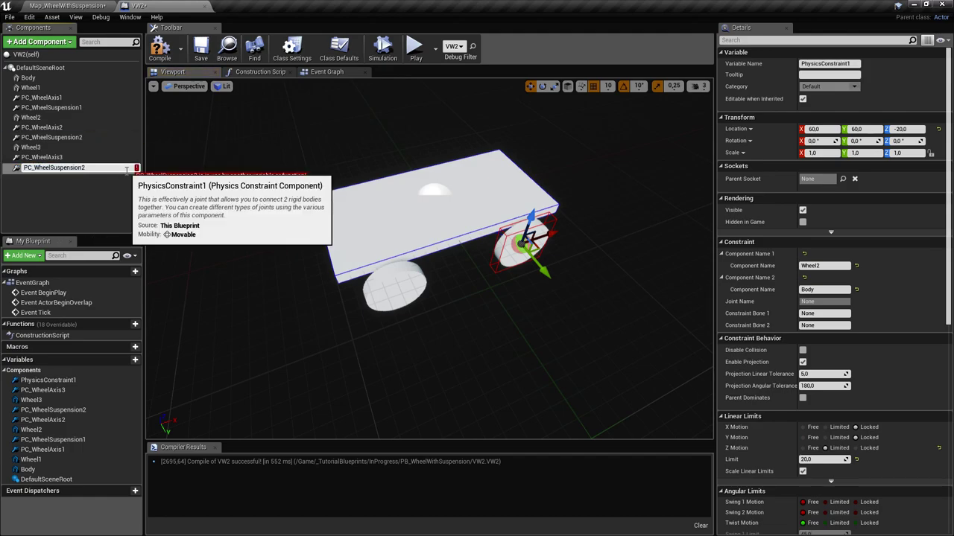
text(3)
key(Return)
- Set the first constrained component name to Wheel3 in both PC_WheelAxis3 and PC_WheelSuspension3
click(123, 157)
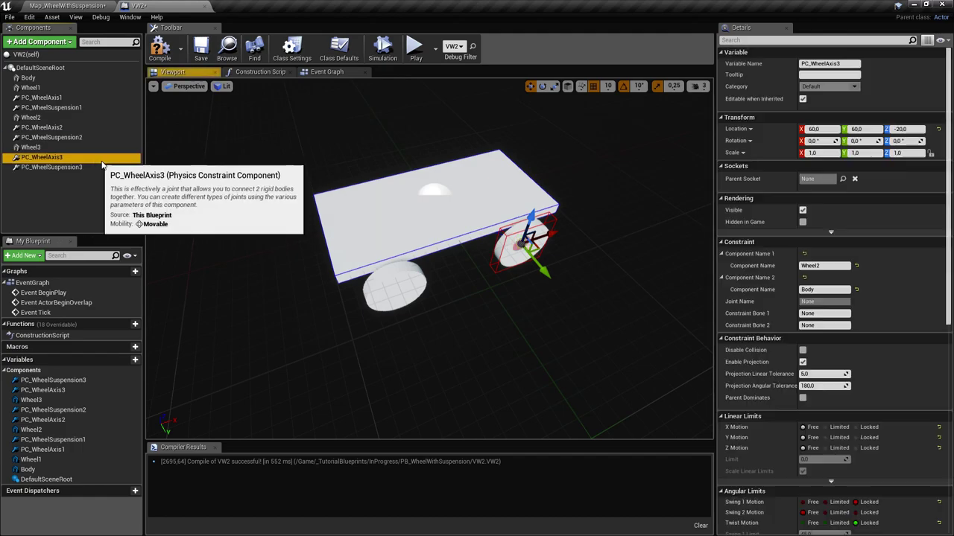
click(836, 266)
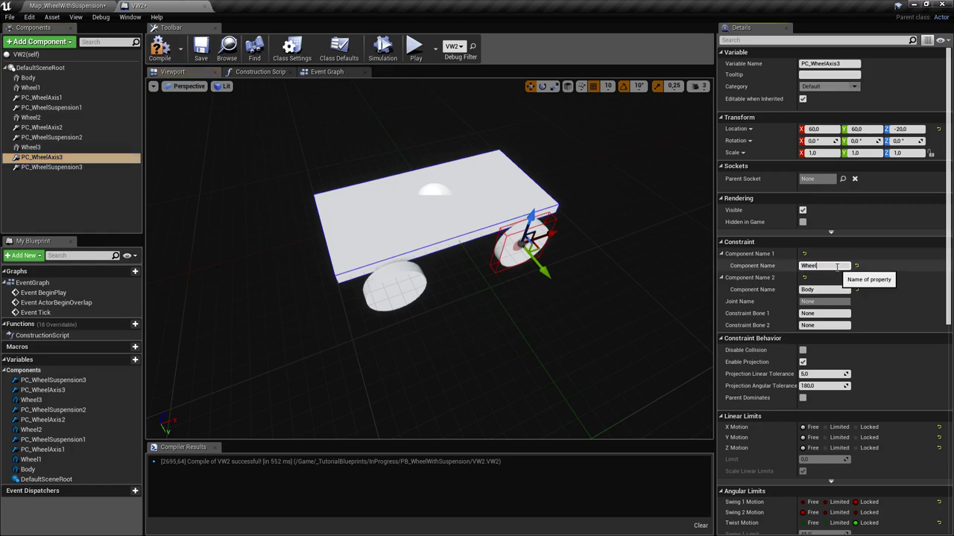
click(82, 167)
click(836, 266)
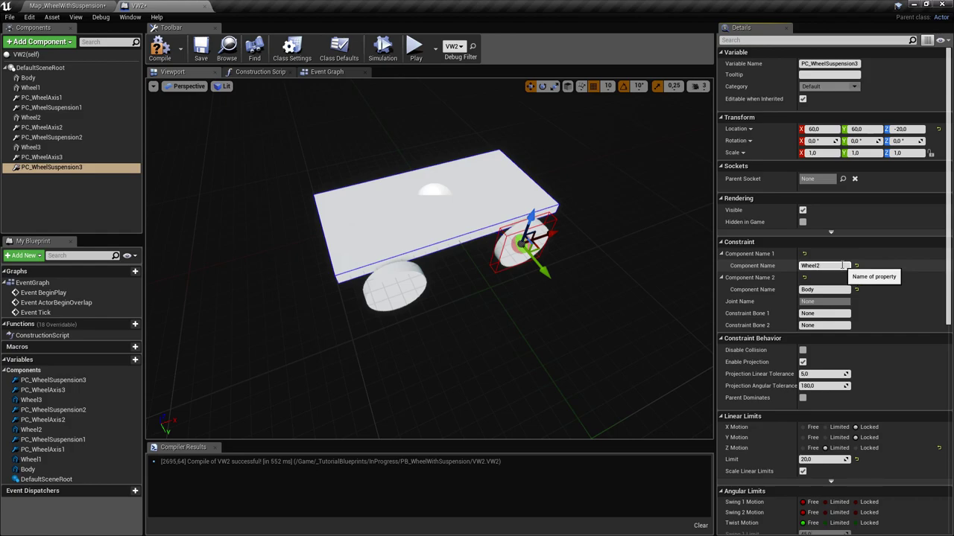
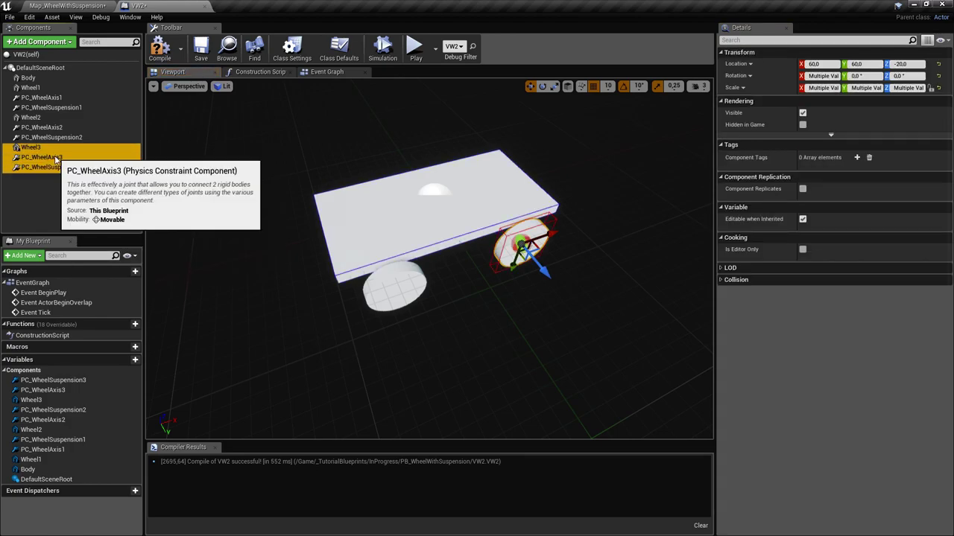
- Duplicate Wheel3 together with its two constraints and rename the duplicated mesh as Wheel4
click(87, 216)
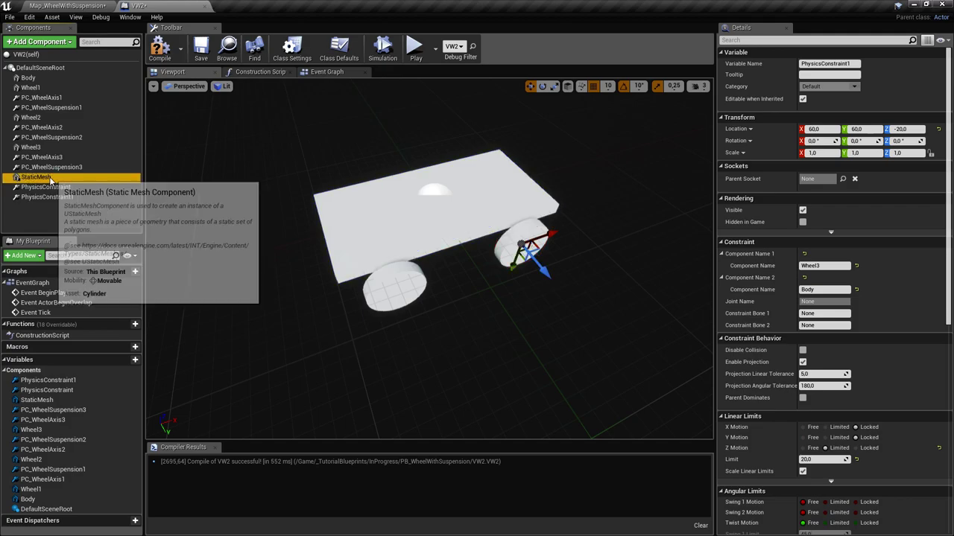
click(46, 148)
click(49, 177)
click(50, 177)
text(Wheel3)
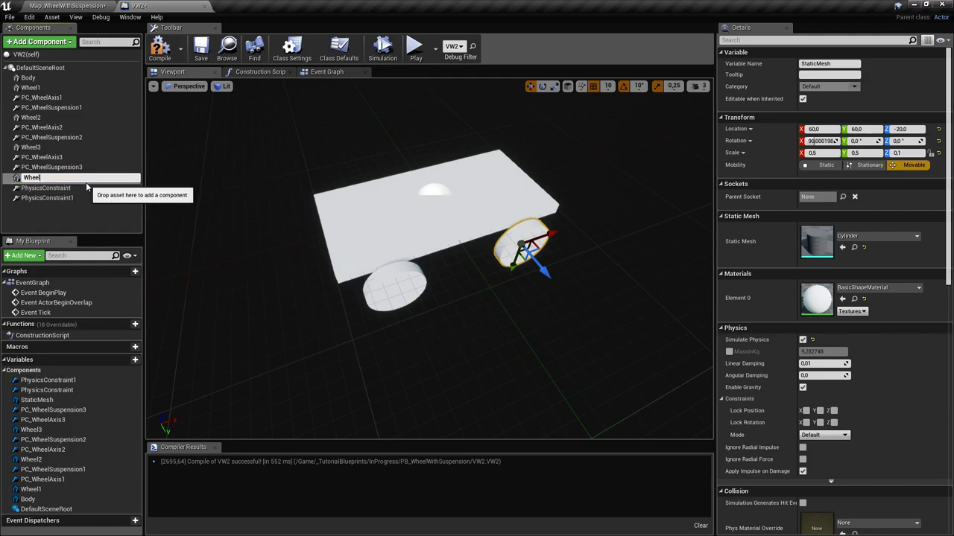
- Rename the fourth wheel's PhysicsConstraint component as PC_WheelAxis4, reusing the copied PC_WheelAxis3 name
click(58, 157)
click(58, 157)
key(ctrl+c)
click(60, 188)
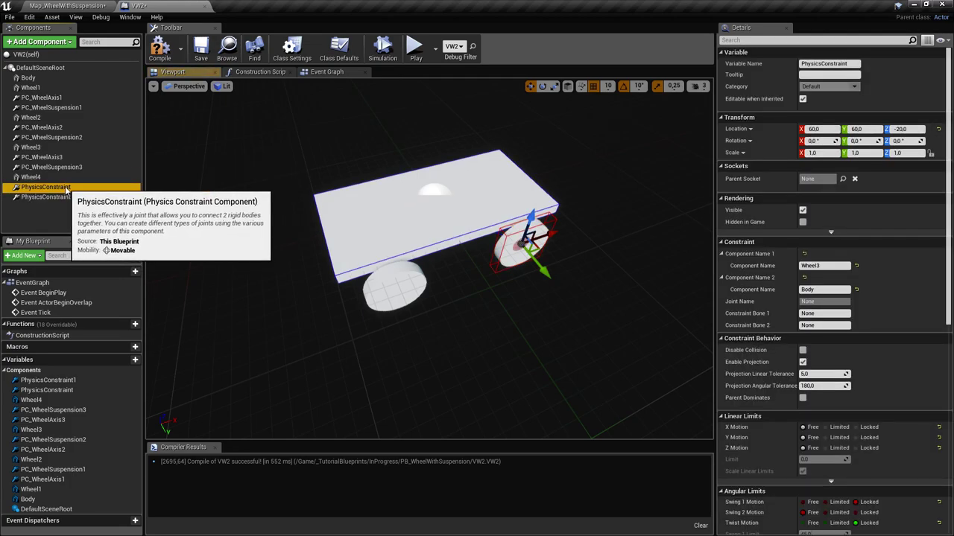
click(96, 188)
key(ctrl+v)
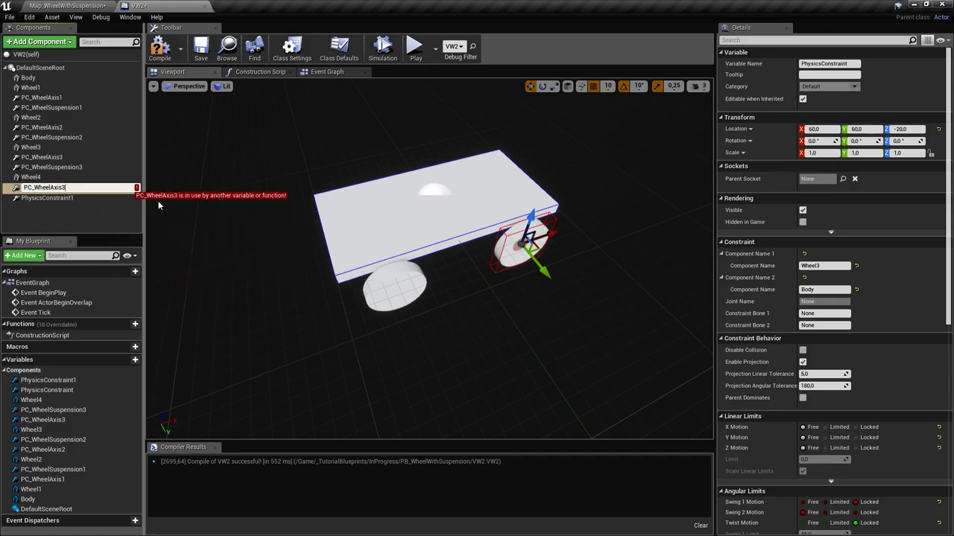
key(BackSpace)
text(4)
key(Return)
- Rename the duplicated PhysicsConstraint1 component as PC_WheelSuspension4, reusing the copied PC_WheelSuspension3 name
click(68, 167)
click(68, 167)
key(ctrl+c)
click(53, 198)
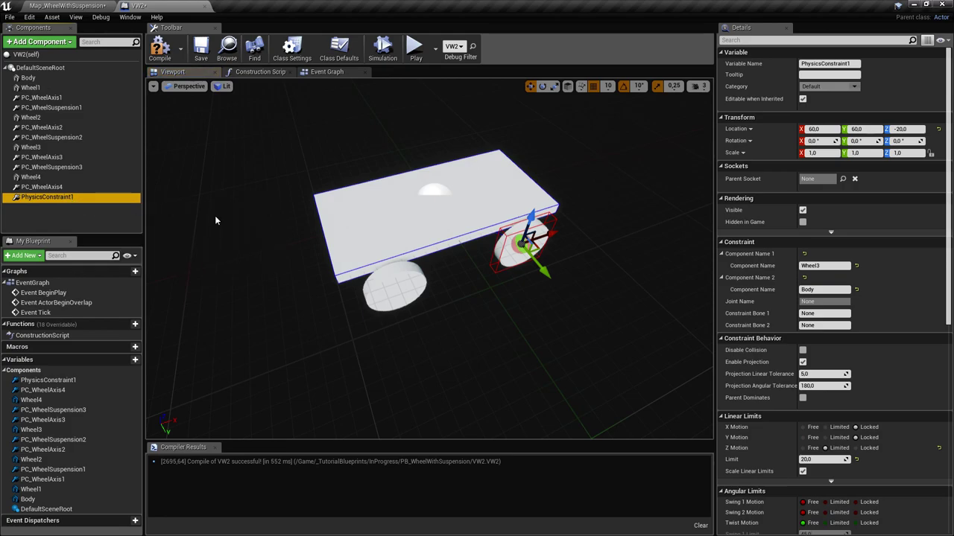
key(F2)
key(ctrl+v)
key(BackSpace)
text(4)
key(Return)
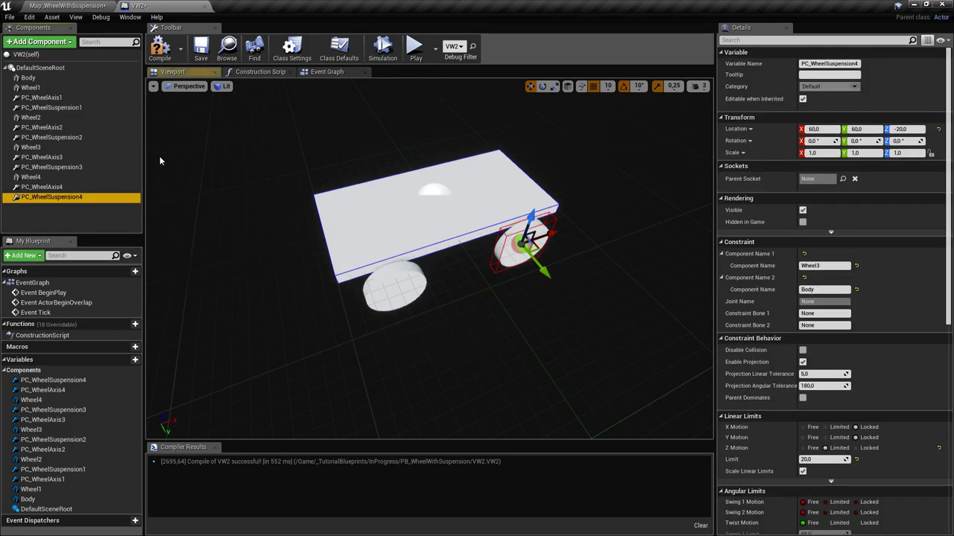
- Set the first constrained component name to Wheel4 in both PC_WheelAxis4 and PC_WheelSuspension4
shift+click(72, 178)
click(98, 168)
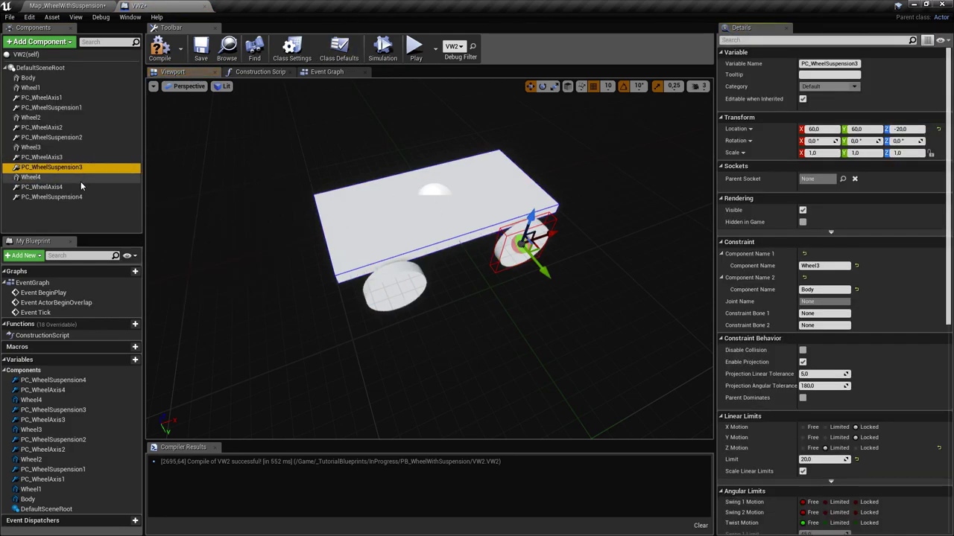
click(81, 179)
click(84, 187)
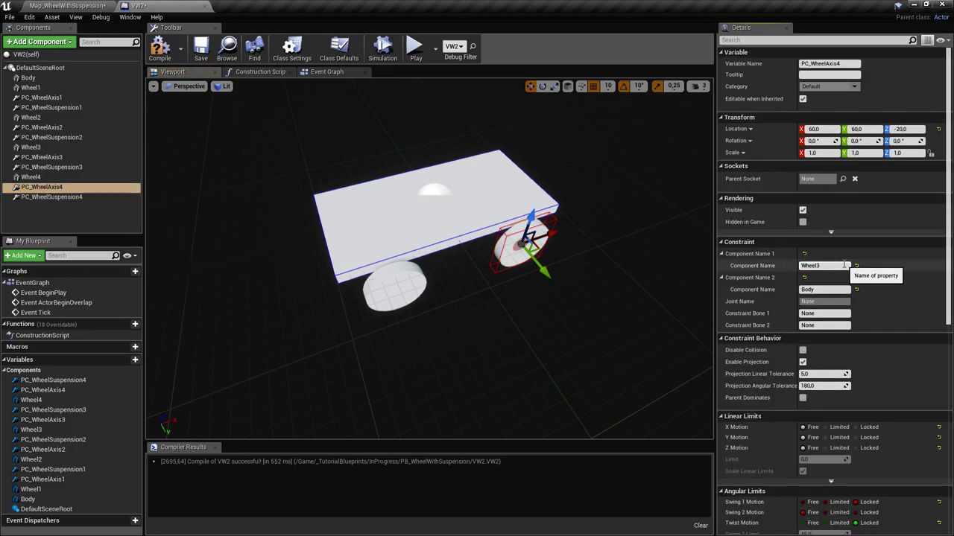
click(74, 197)
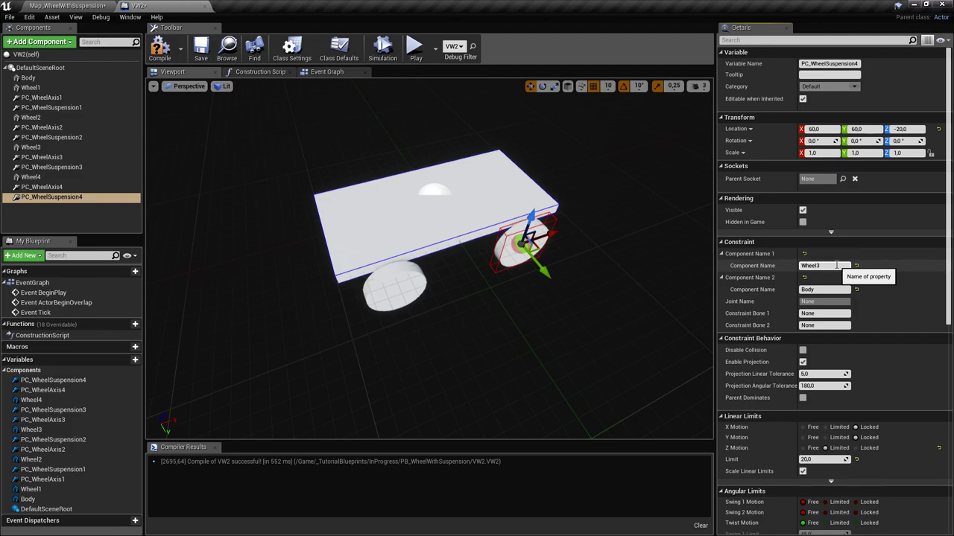
- Move Wheel3 together with PC_WheelAxis3 and PC_WheelSuspension3 across the body to Y -60
click(78, 167)
shift+click(75, 149)
right_drag(387, 261, 320, 260)
right_drag(522, 280, 592, 289)
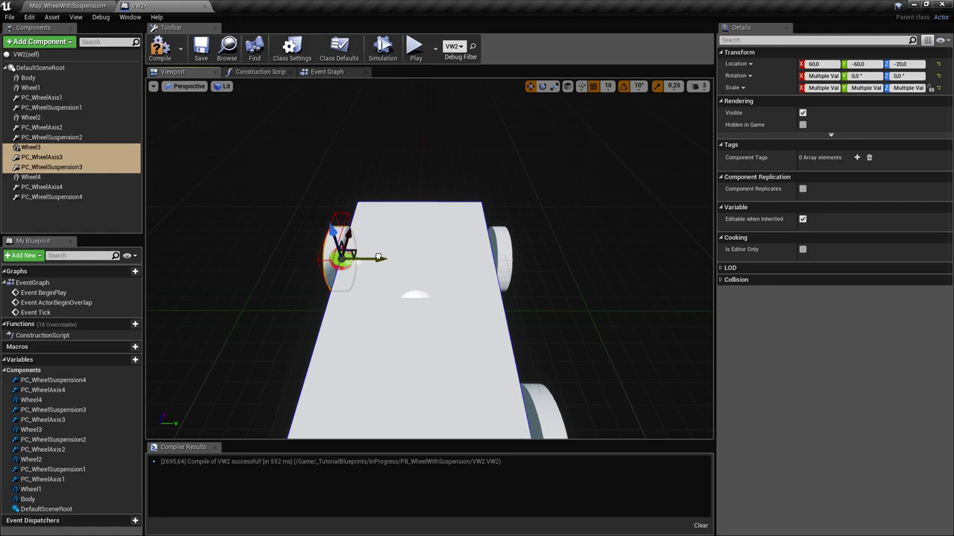
right_drag(382, 257, 332, 257)
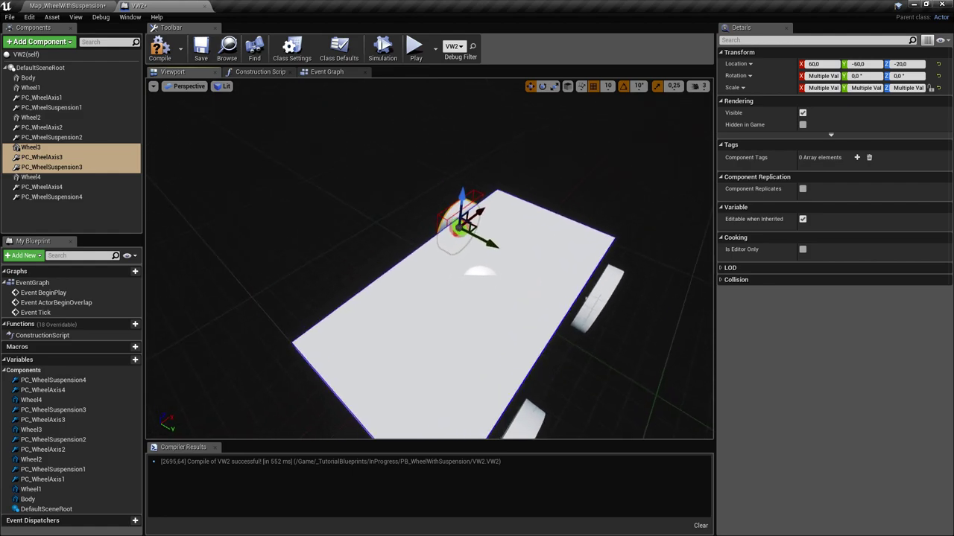
- Move Wheel4 with its axis and suspension constraints to the remaining corner of the body, about X -60, Y -60
click(33, 177)
shift+click(51, 197)
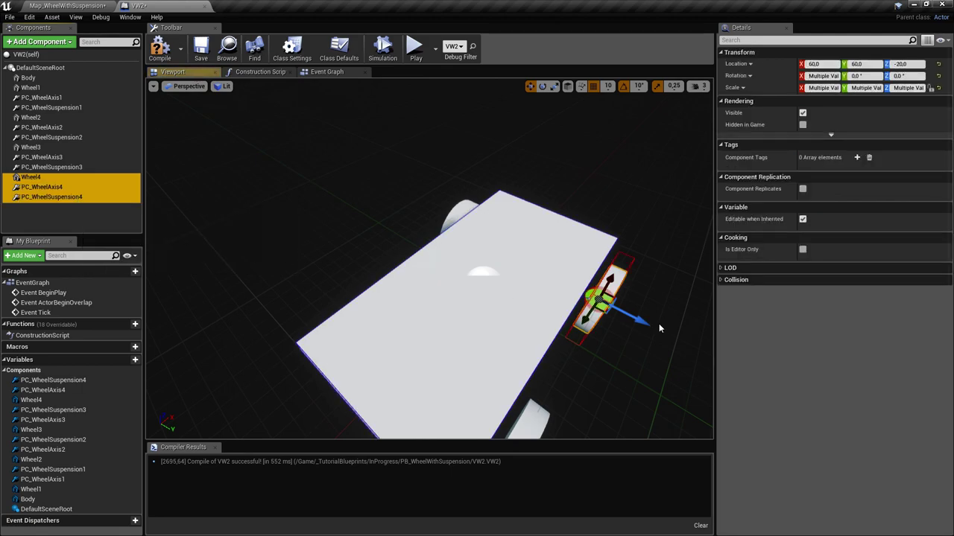
drag(645, 321, 538, 275)
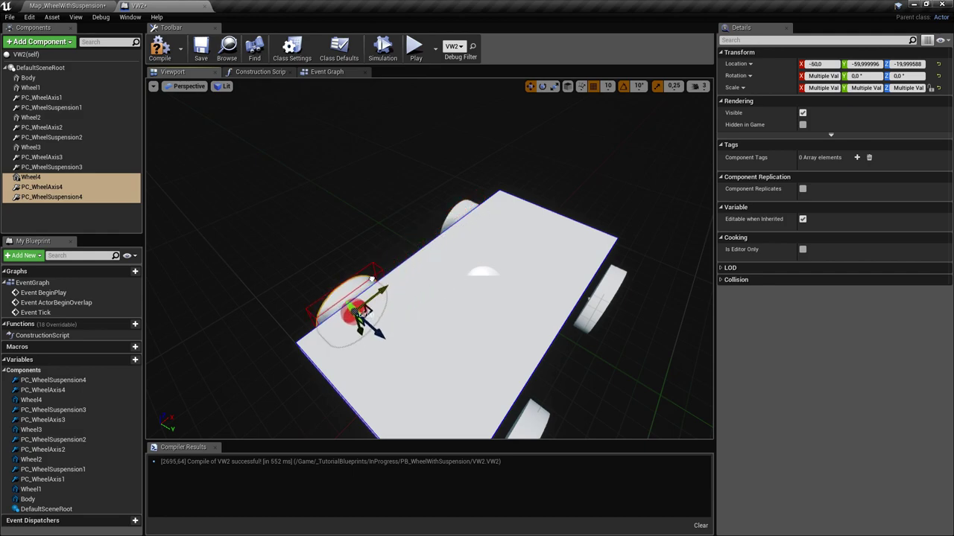
mouse_move(420, 352)
alt+mouse_down()
mouse_move(551, 339)
mouse_move(447, 339)
mouse_move(566, 309)
mouse_move(365, 294)
mouse_move(437, 360)
alt+mouse_up()
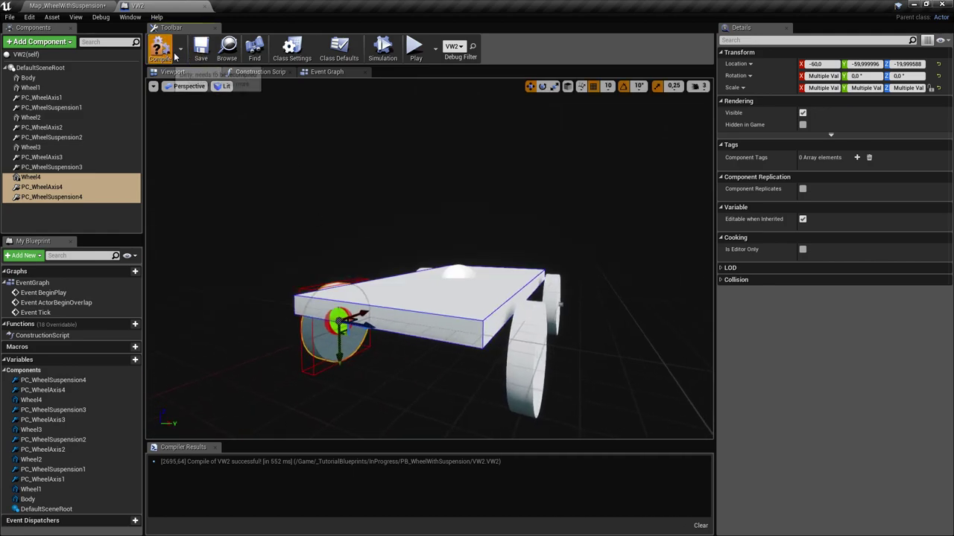
- Compile and save the VW2 blueprint, then return to the Map_WheelWithSuspension level and save it
click(202, 51)
click(70, 5)
right_drag(370, 198, 397, 172)
key(ctrl+s)
right_drag(370, 202, 328, 246)
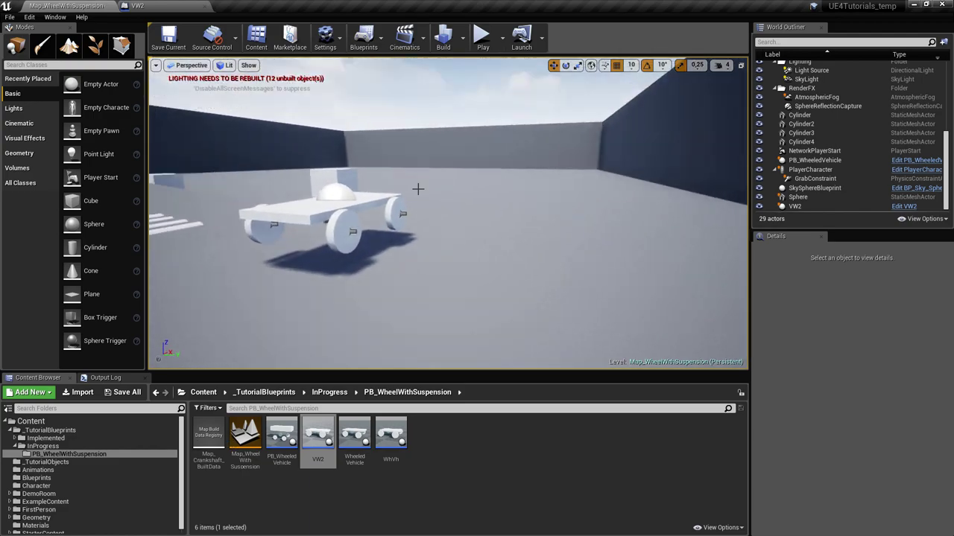
- Play-test the level by lifting and moving the four-wheeled VW2 vehicle, then end the simulation
click(482, 37)
key(w)
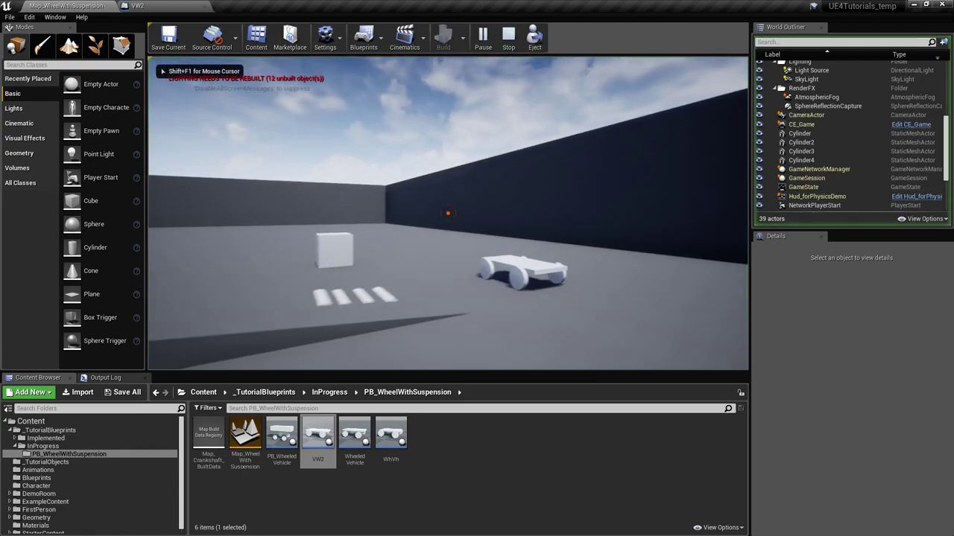
drag(448, 213, 448, 134)
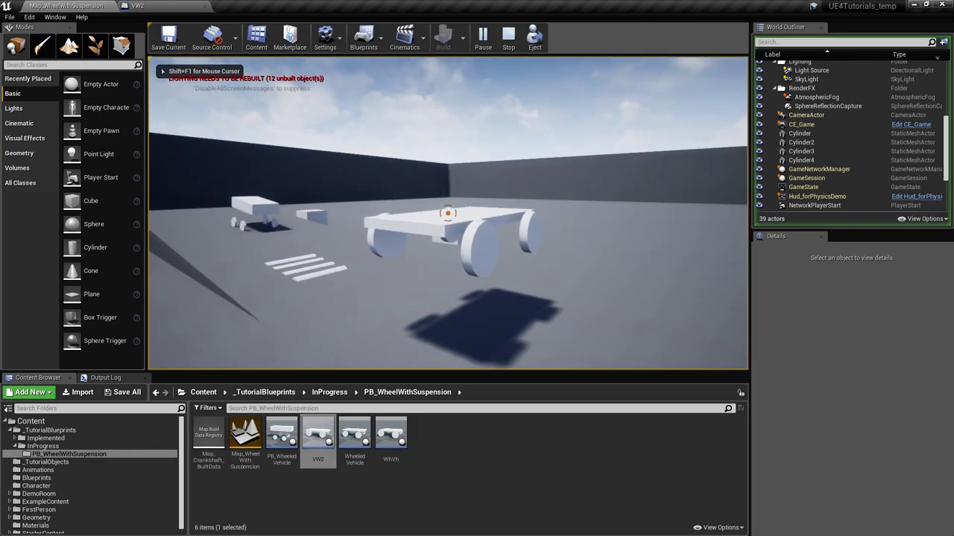
drag(448, 213, 448, 134)
mouse_move(448, 213)
mouse_down()
mouse_move(320, 213)
mouse_move(448, 213)
mouse_up()
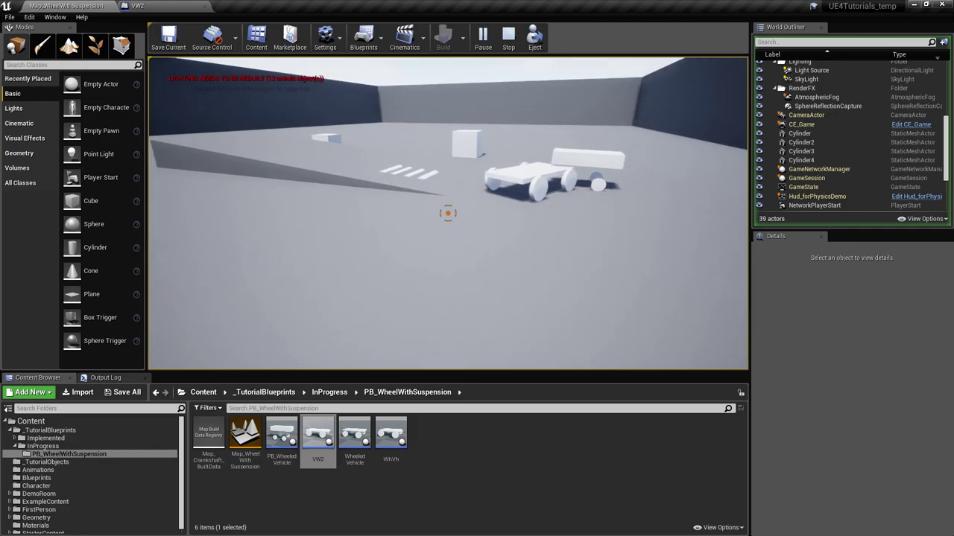
key(Escape)
- Reposition the VW2 vehicle in the level beside the long ramp at X 1730, Y 300, Z 290
right_drag(447, 213, 313, 277)
click(449, 92)
right_drag(416, 93, 455, 83)
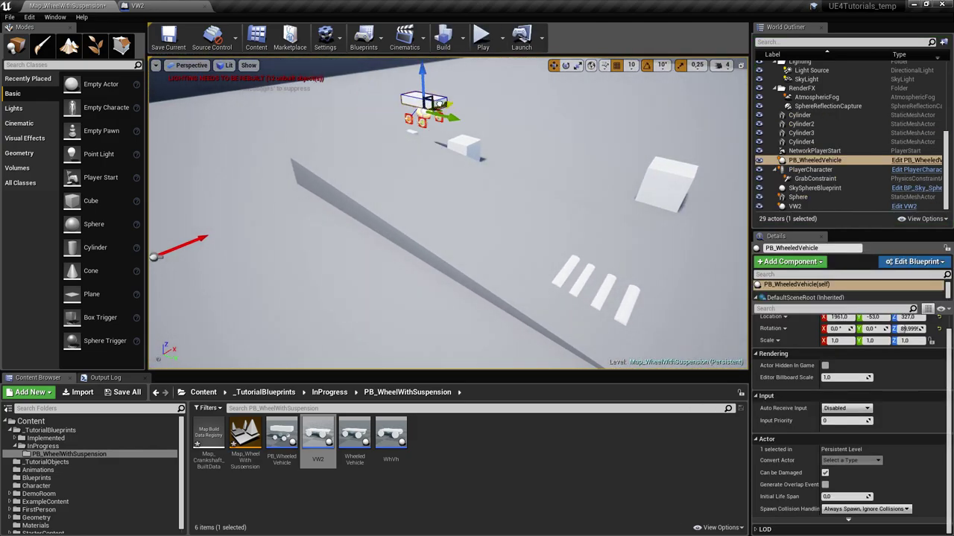
click(572, 248)
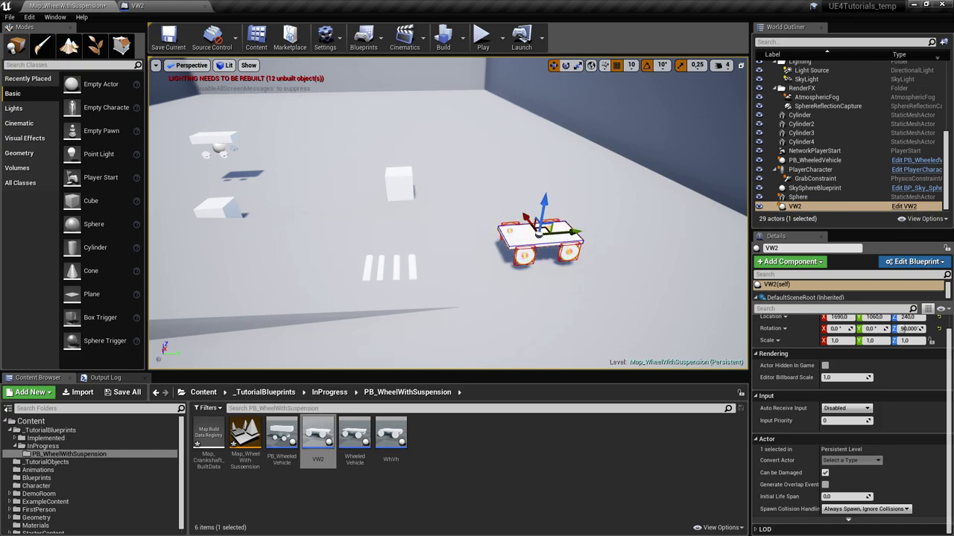
right_drag(588, 253, 522, 246)
drag(635, 273, 348, 270)
right_drag(349, 270, 279, 264)
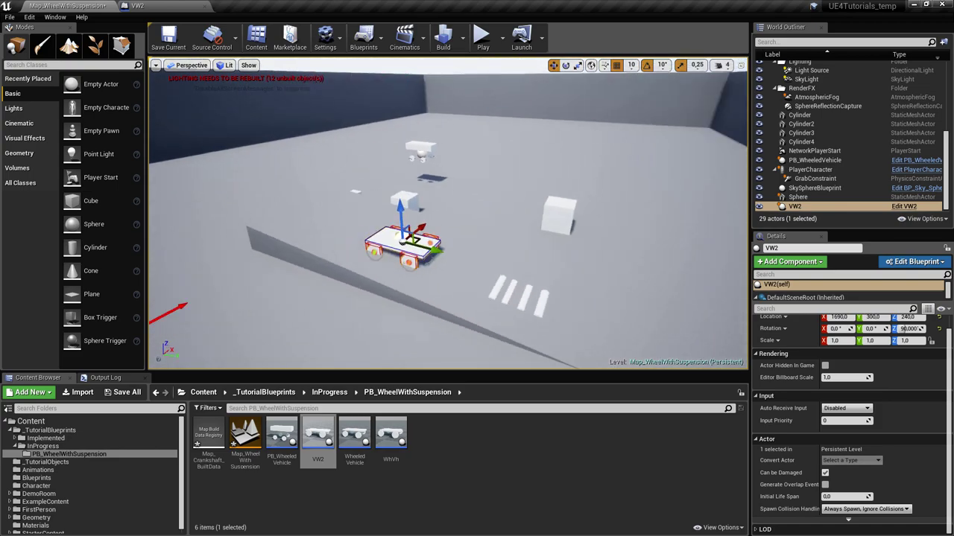
right_drag(360, 240, 250, 272)
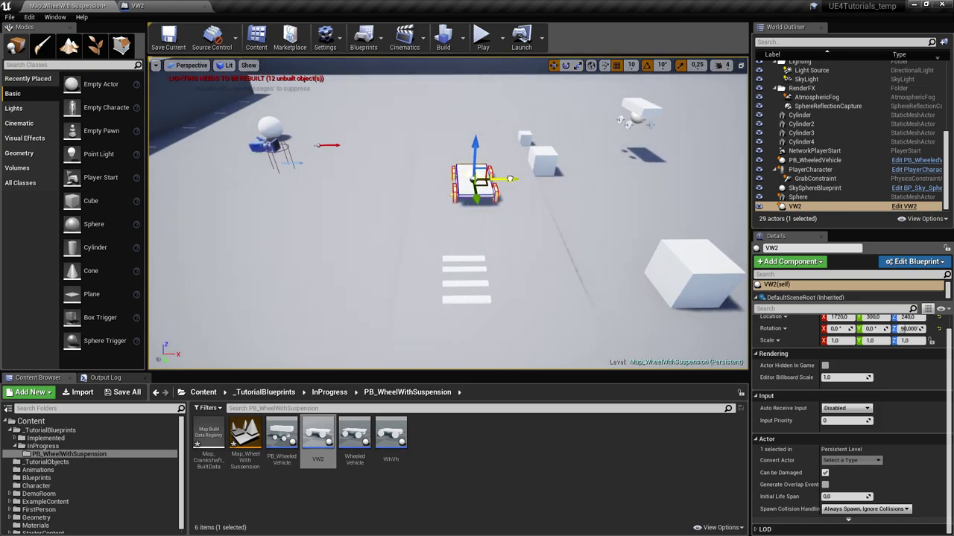
right_drag(477, 130, 555, 164)
right_drag(472, 161, 425, 167)
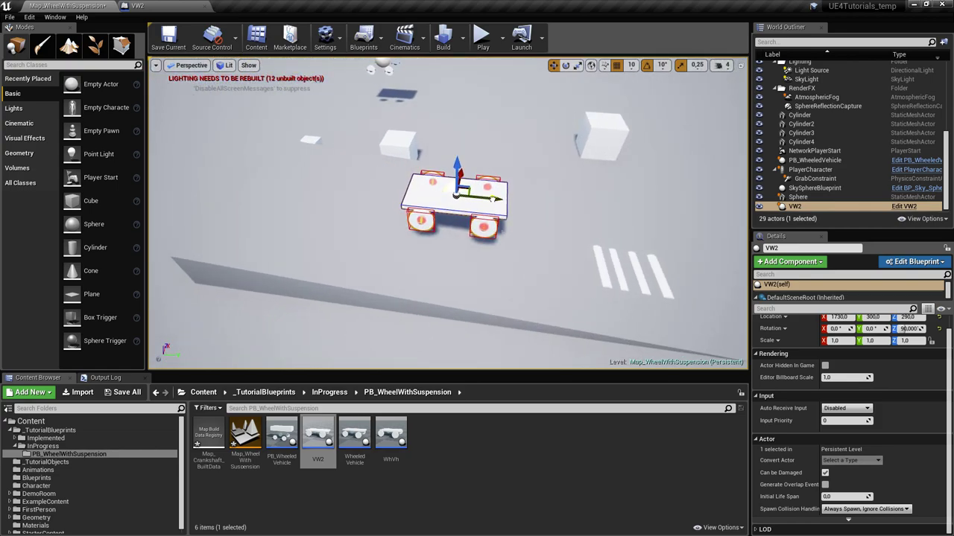
- Play-test the repositioned VW2 vehicle by grabbing and moving it around the ramp and the speed bumps
click(483, 38)
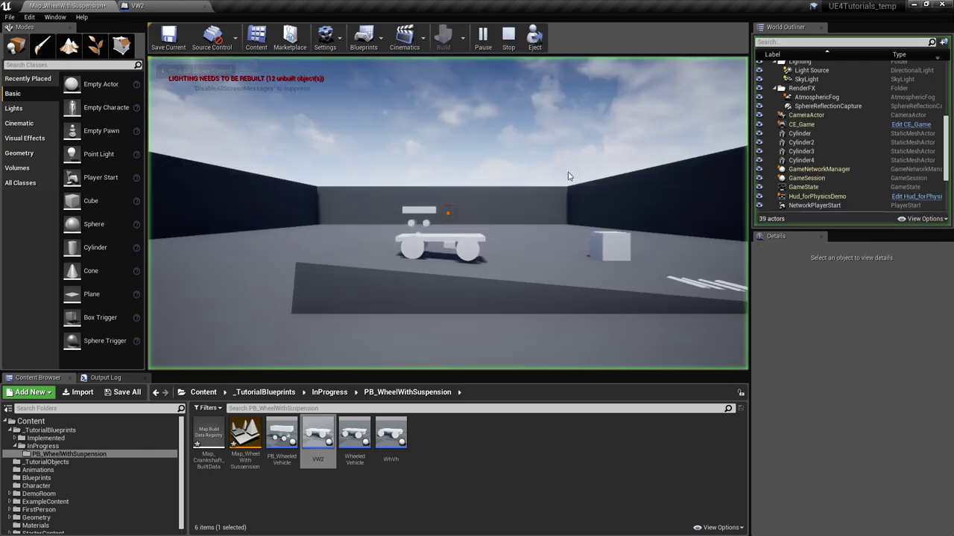
key(d)
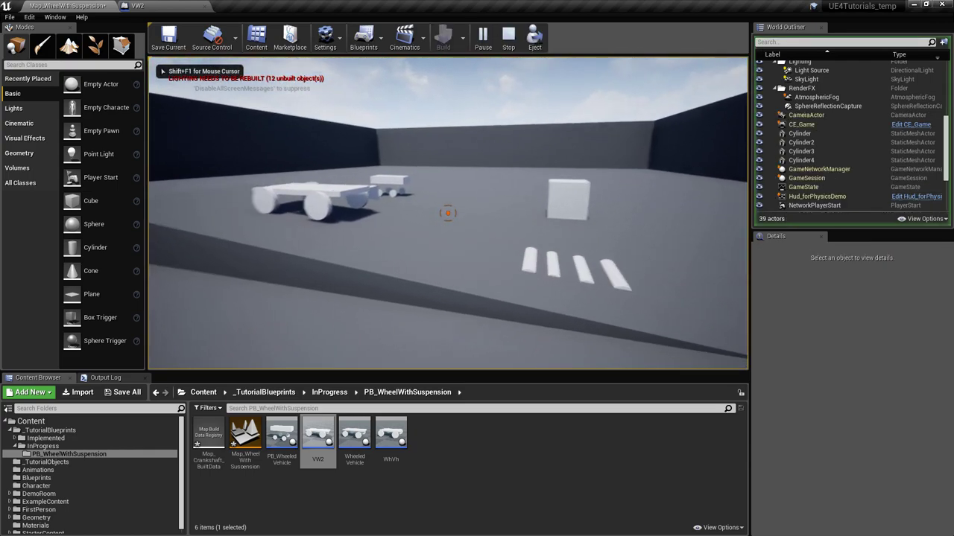
key(w)
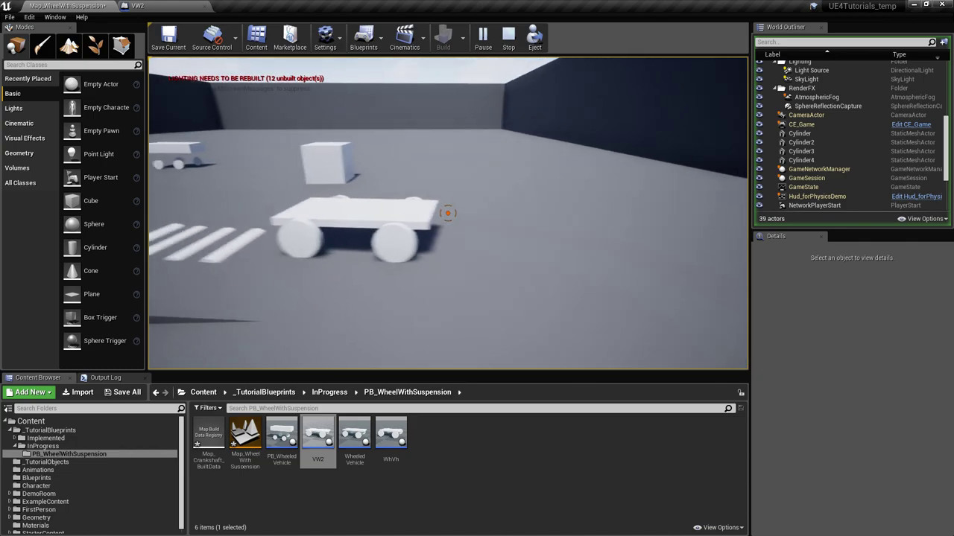
key(s)
key(w)
key(w)
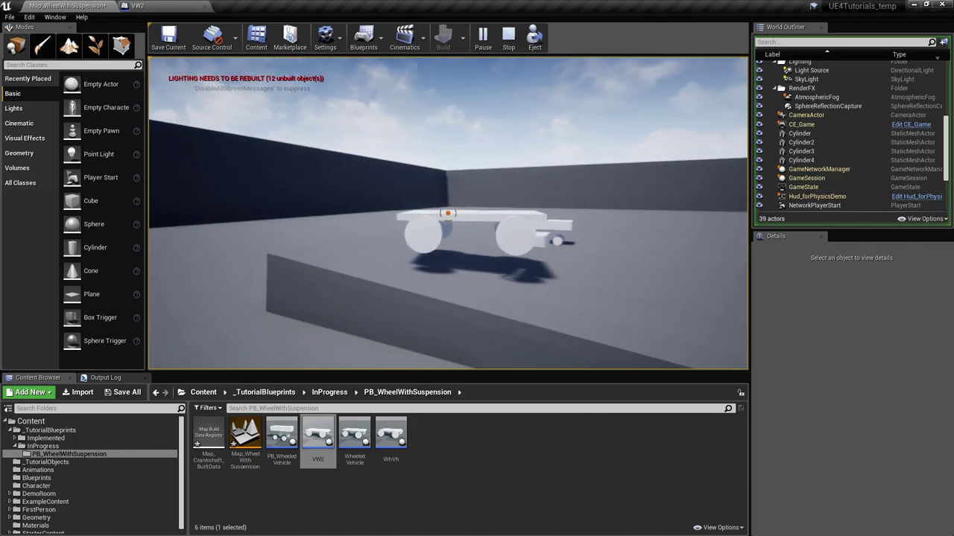
key(a)
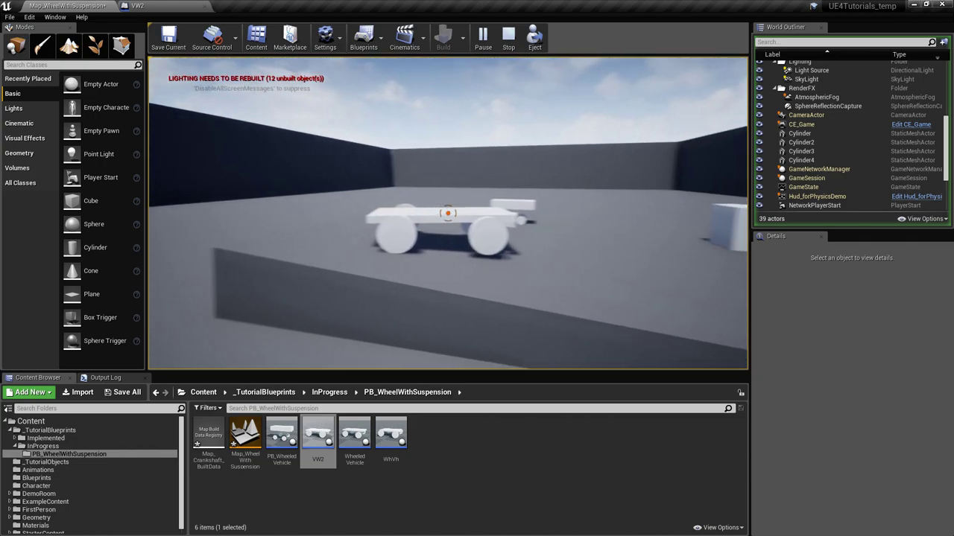
key(d)
key(d)
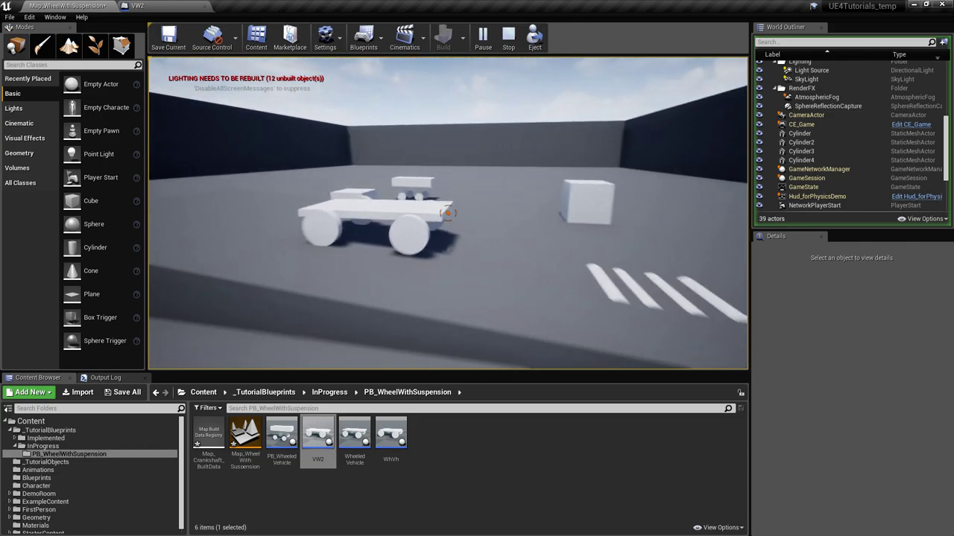
key(s)
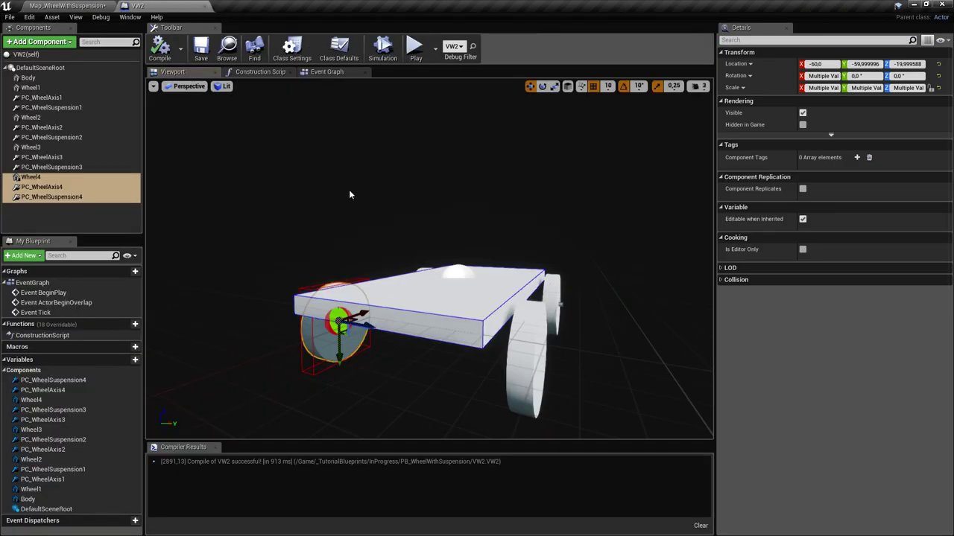
- Unlock the Body's X and Y rotation in the VW2 blueprint's physics constraints, then compile and save
click(49, 78)
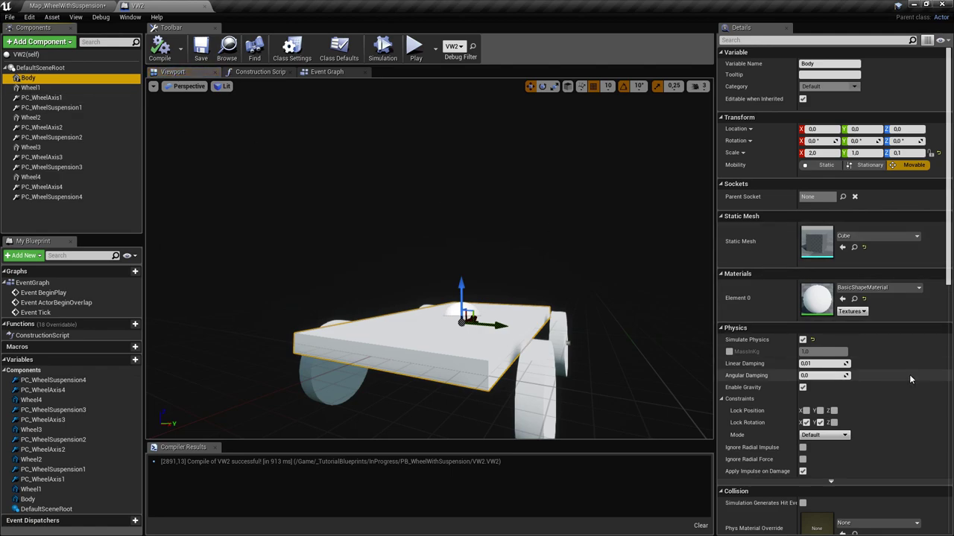
scroll(787, 361, down, 3)
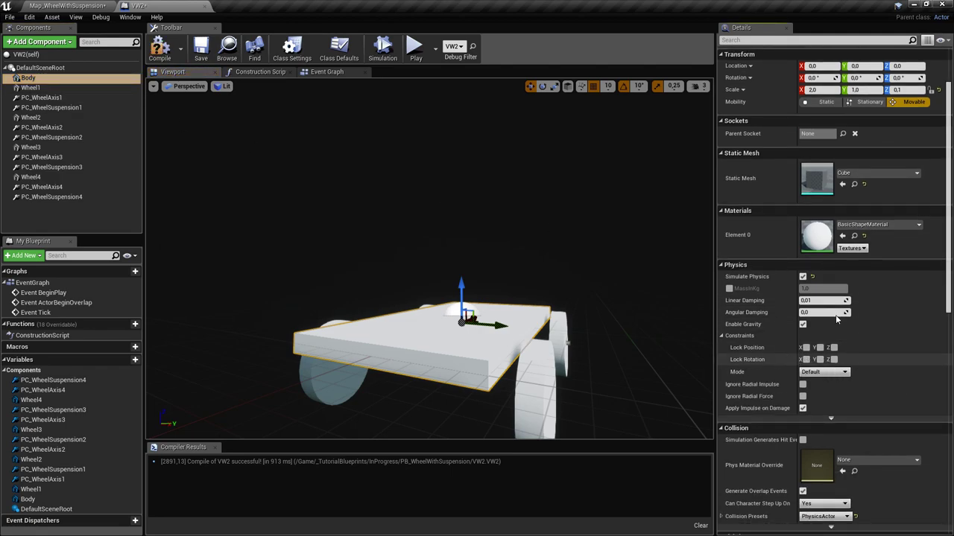
key(ctrl+s)
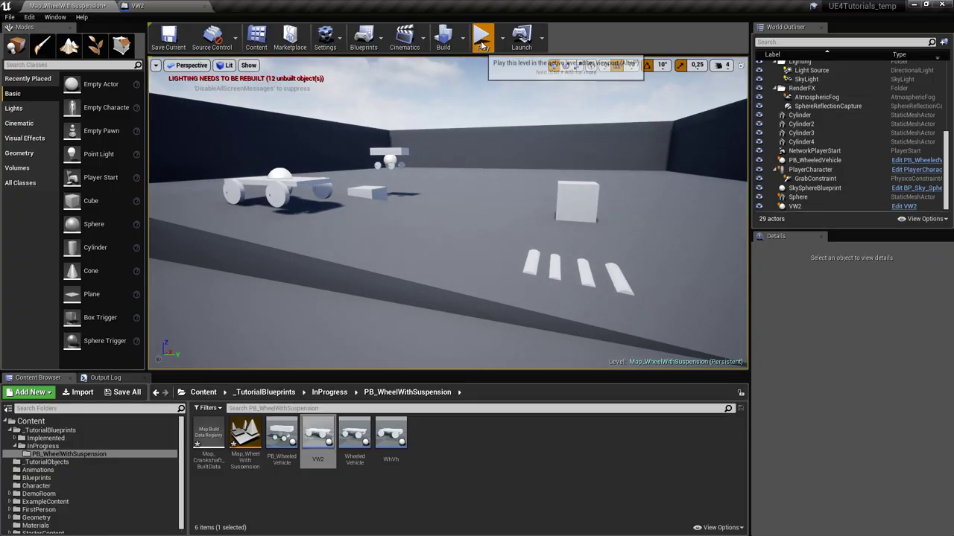
- Play-test VW2 with its body rotation unlocked, moving it over the speed bumps, then end the simulation
click(482, 41)
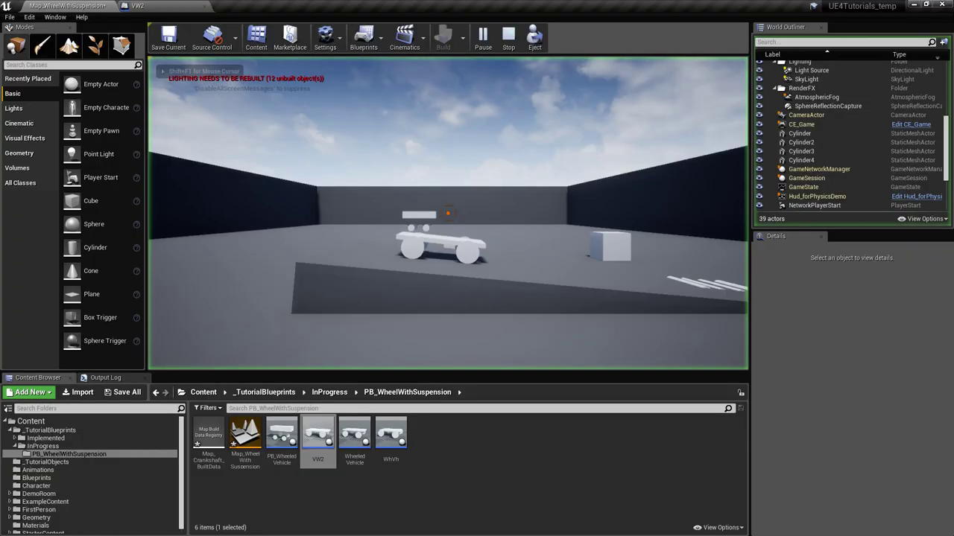
key(d)
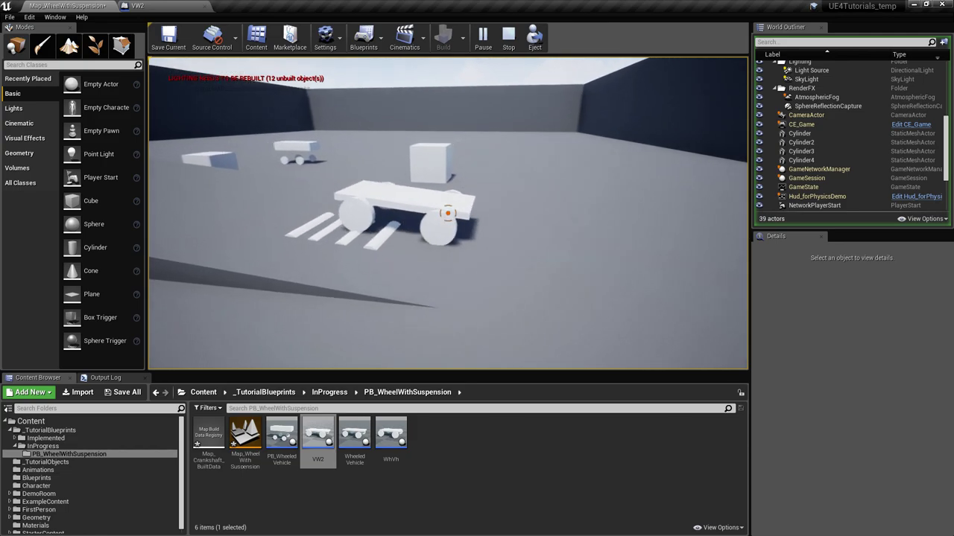
key(d)
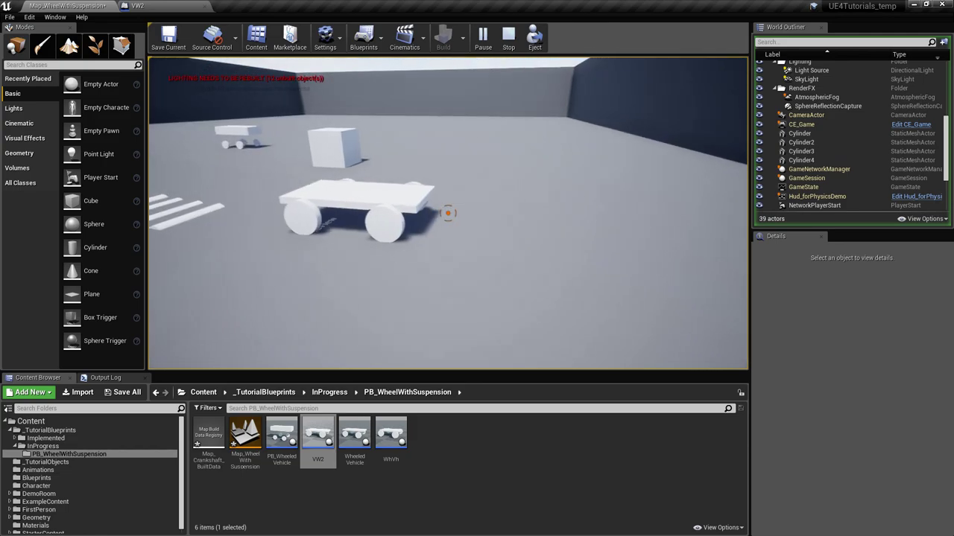
key(Escape)
key(w)
key(a)
mouse_move(520, 271)
right_down()
mouse_move(573, 274)
mouse_move(520, 271)
right_up()
- Set the linear motor's position strength to 500 and velocity strength to 20 on VW2's four wheel suspension constraints, then compile and save
click(151, 5)
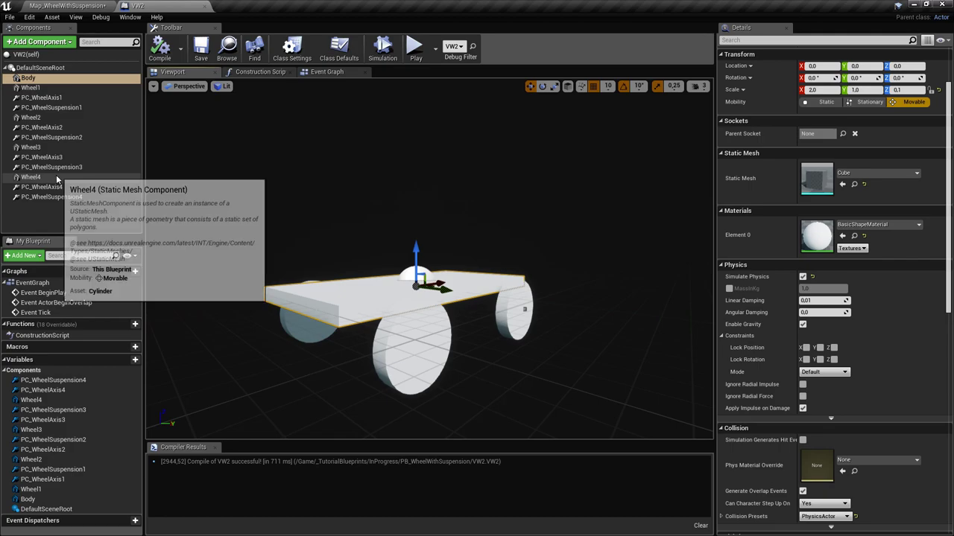
click(75, 197)
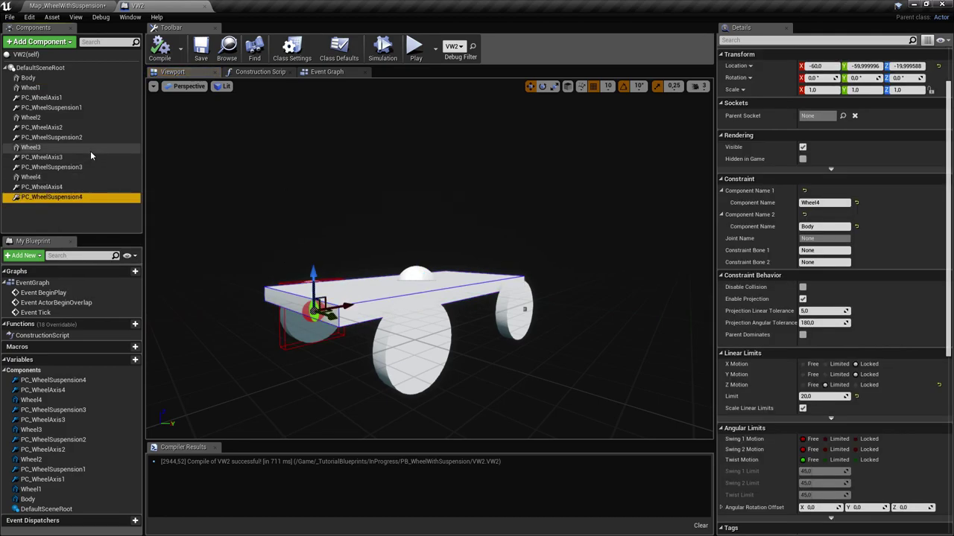
ctrl+click(85, 167)
ctrl+click(87, 139)
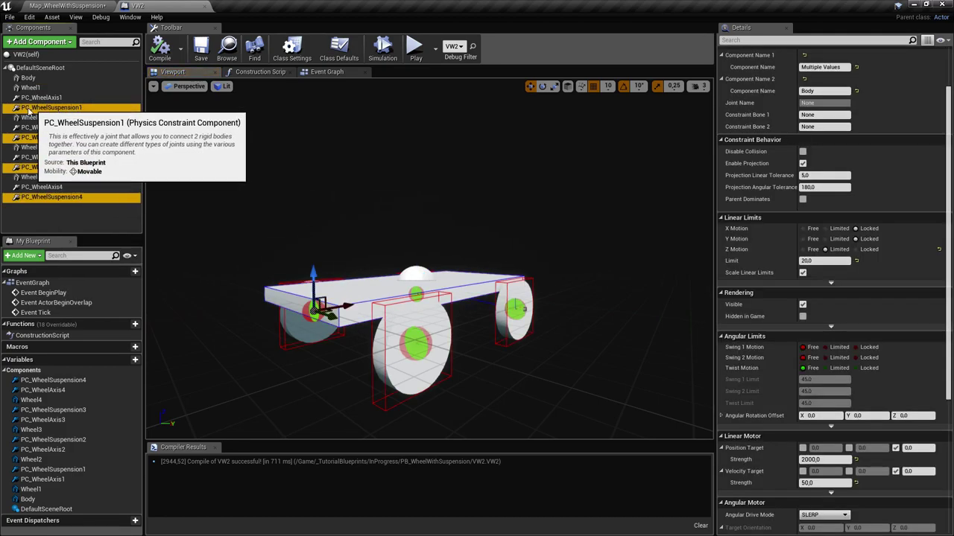
ctrl+click(90, 110)
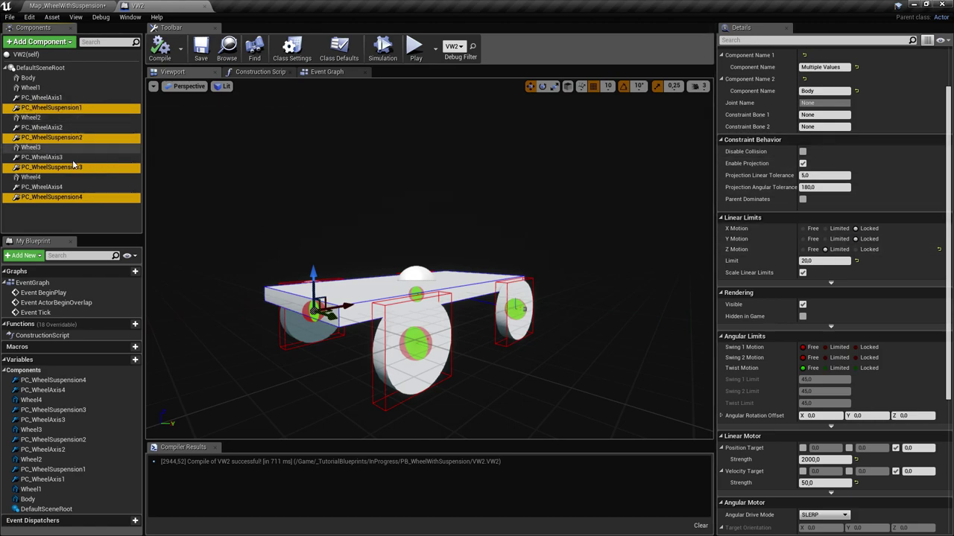
drag(950, 212, 950, 346)
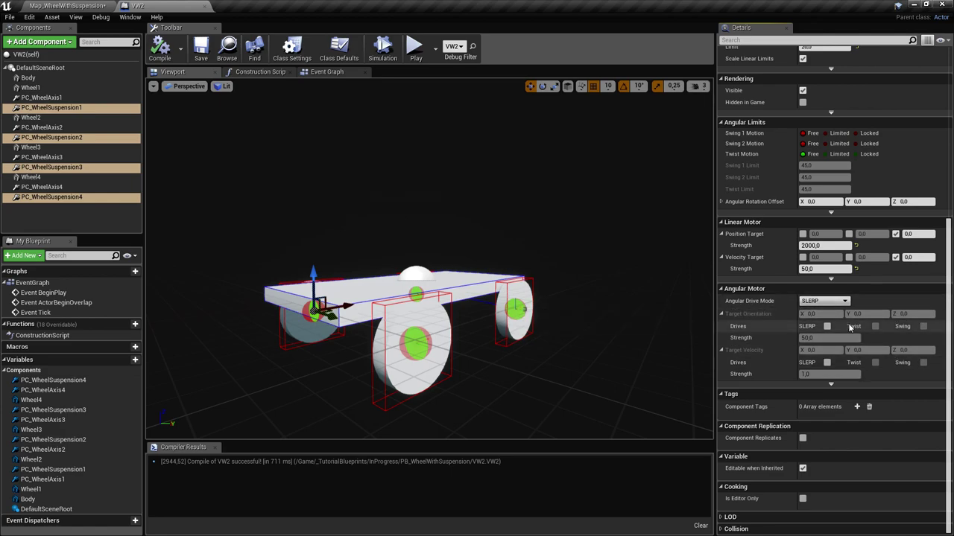
scroll(820, 238, up, 2)
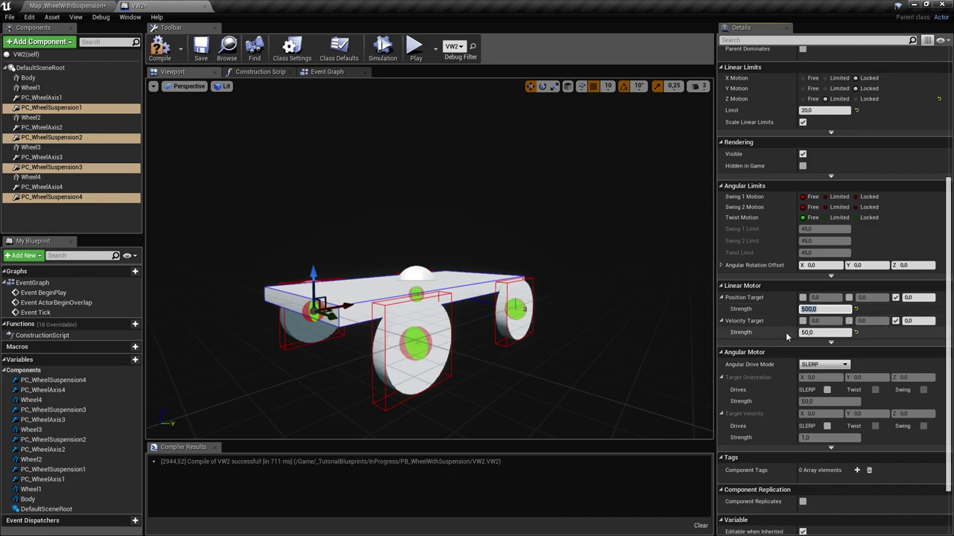
click(201, 50)
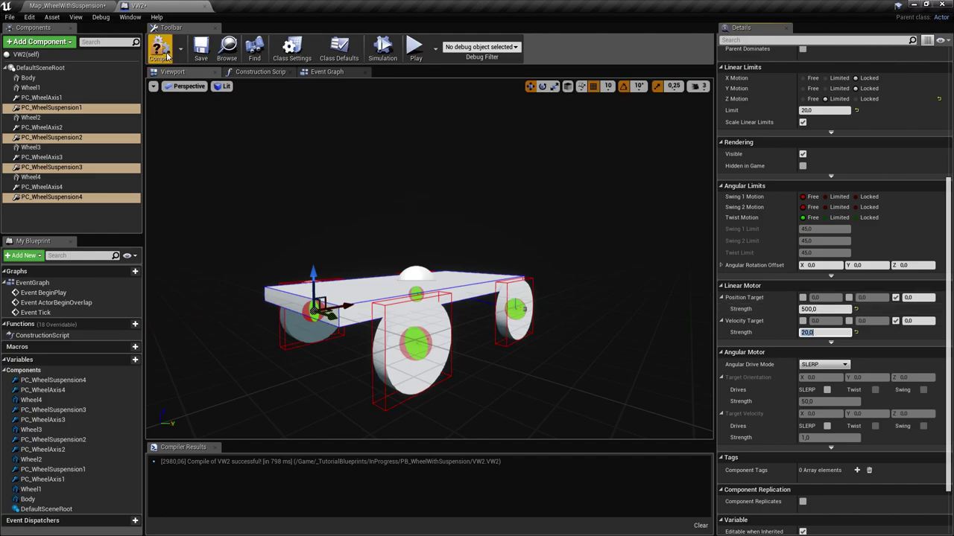
click(201, 49)
- Play-test VW2 with the softer suspension around the speed bumps in the level, then end the simulation
click(84, 5)
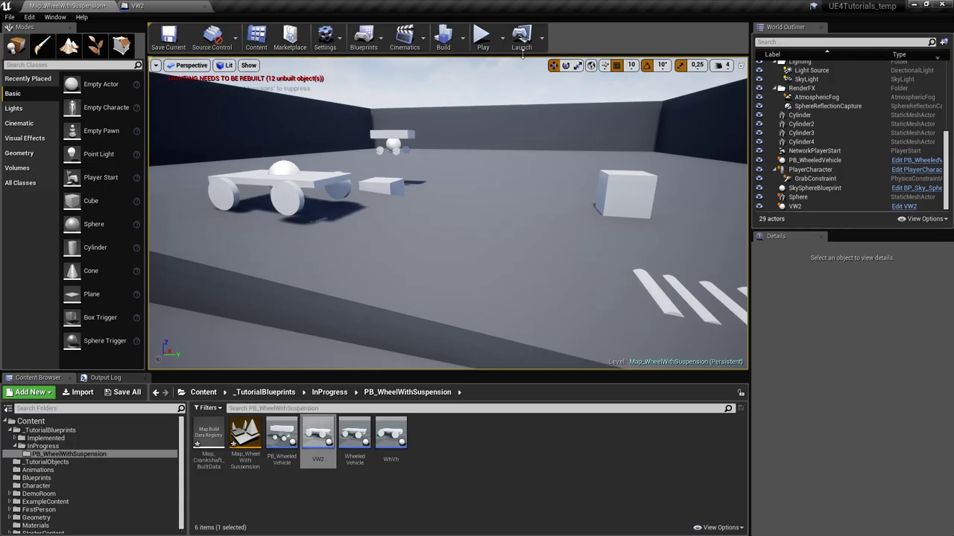
key(alt+p)
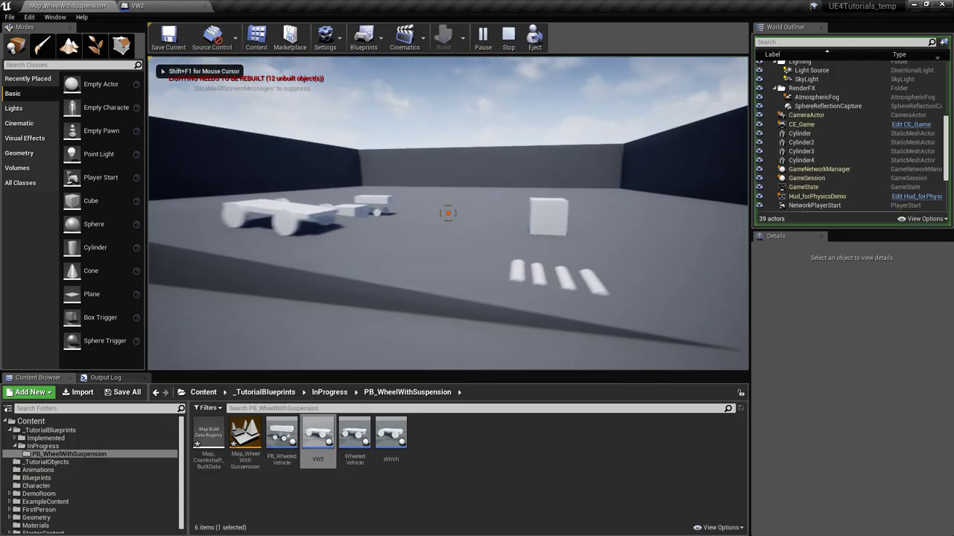
key(d)
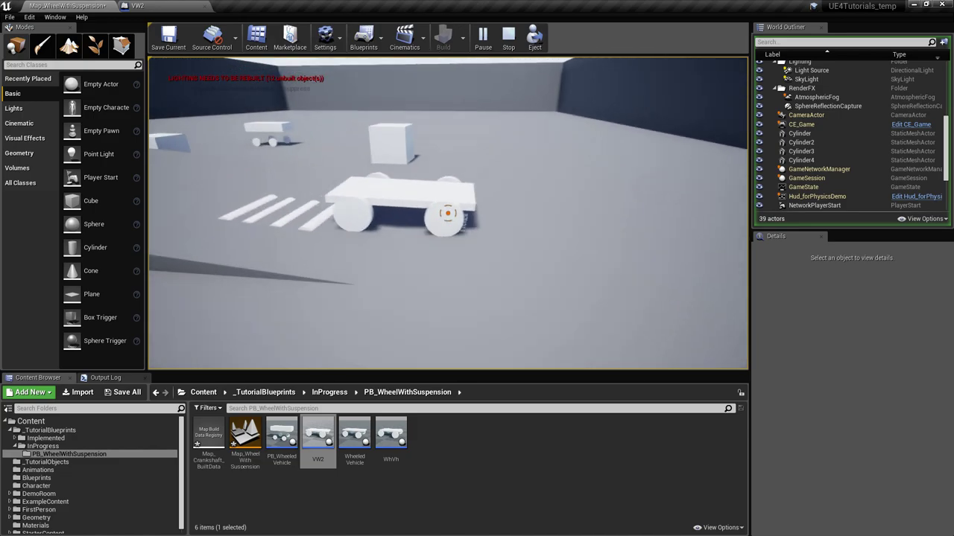
key(Escape)
mouse_move(477, 301)
right_down()
mouse_move(433, 257)
mouse_move(477, 301)
right_up()
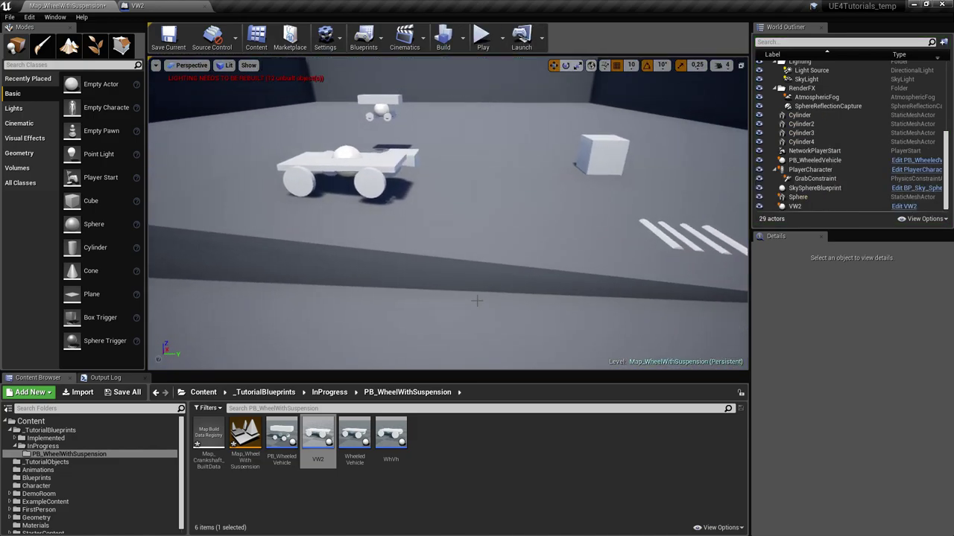
right_drag(370, 172, 335, 160)
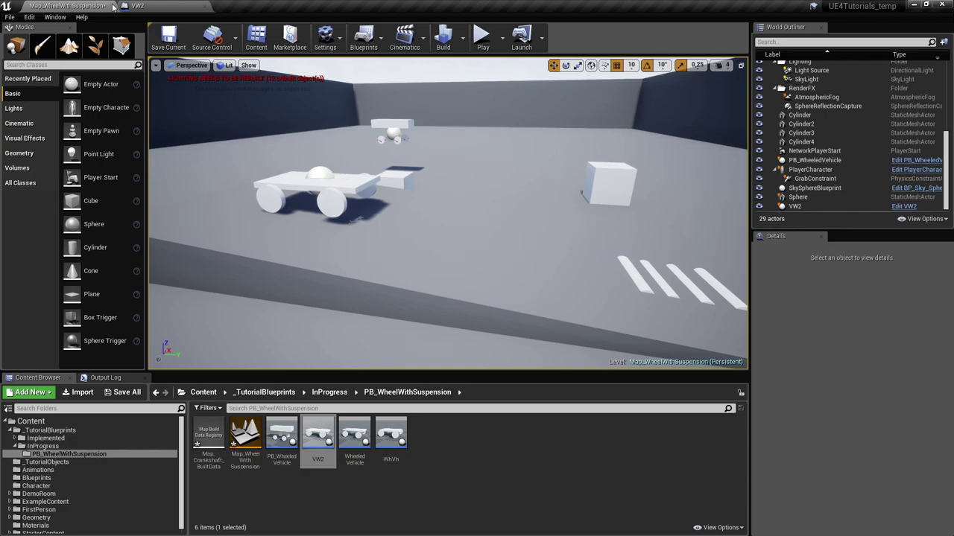
- Override the mass of the Body in the VW2 blueprint and set it to 1000 kg
click(166, 7)
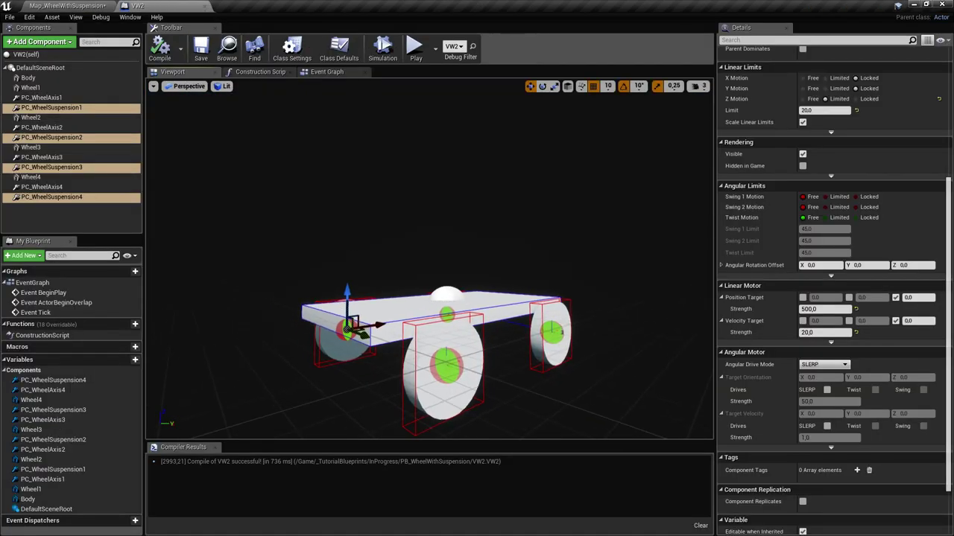
click(53, 78)
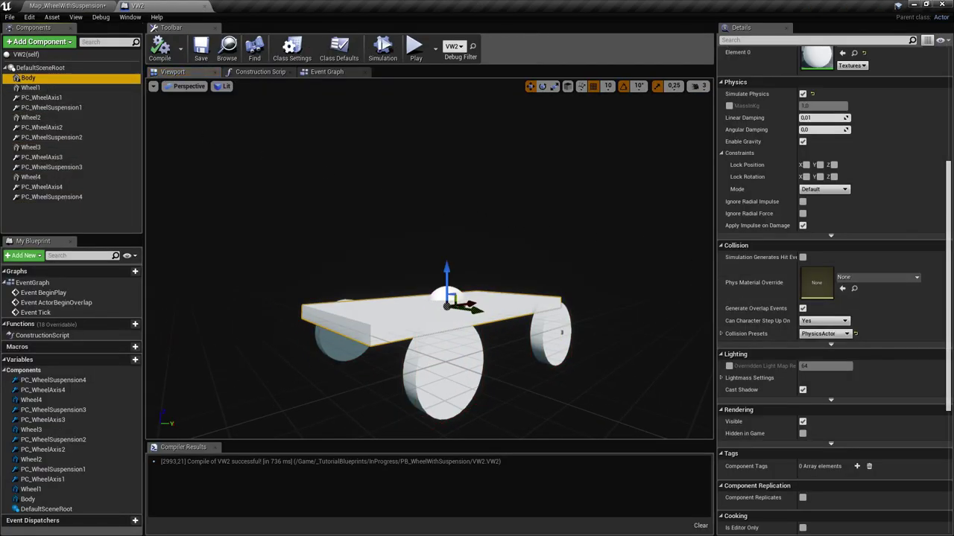
drag(948, 359, 948, 244)
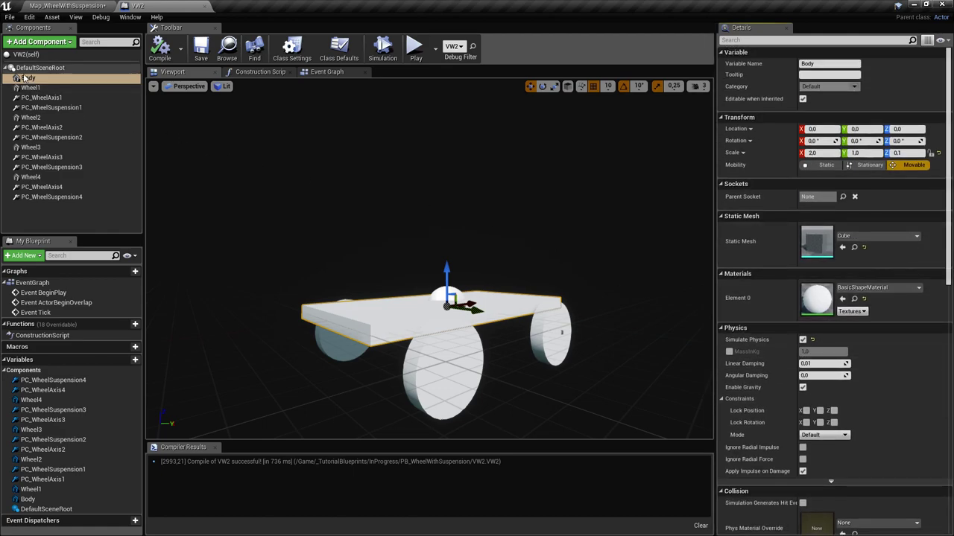
click(729, 353)
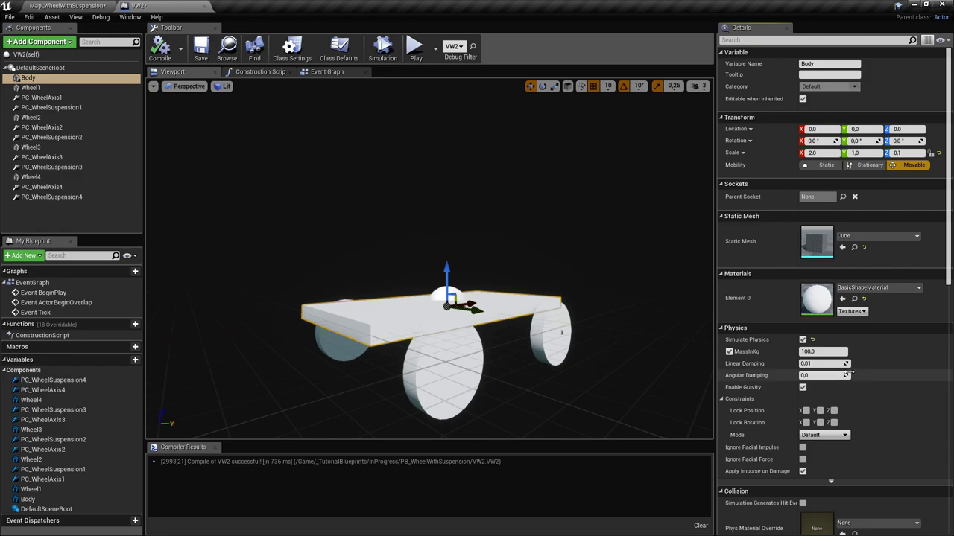
right_drag(513, 235, 395, 237)
click(830, 351)
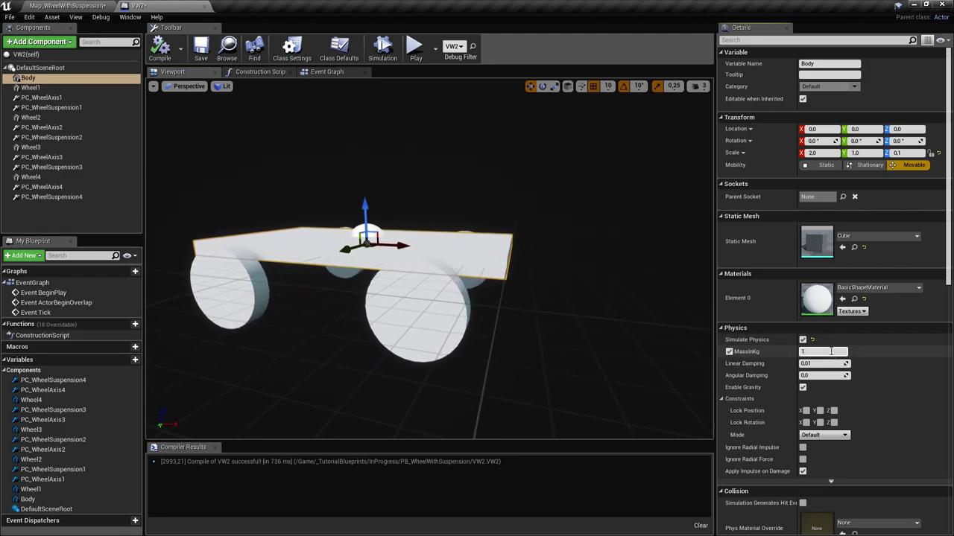
key(Return)
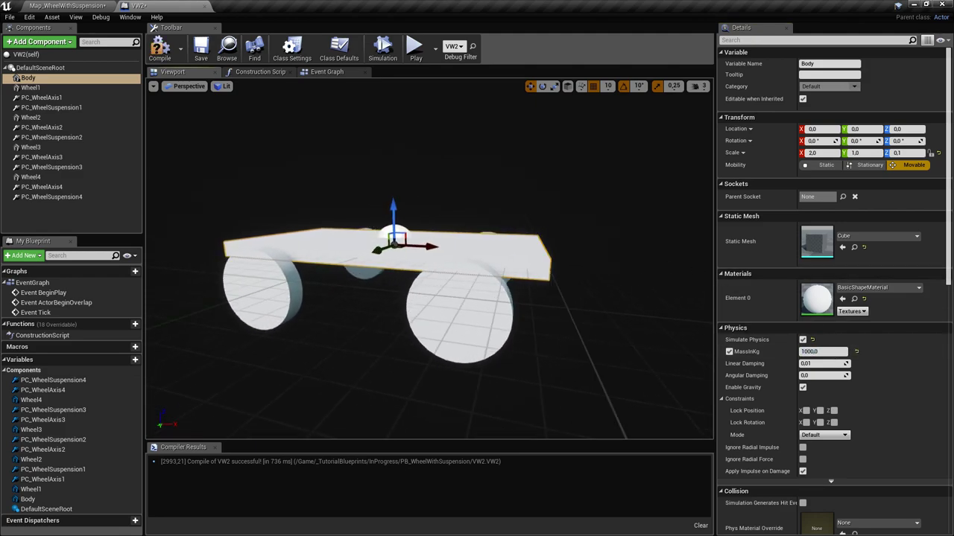
- Override the mass of Wheel1 through Wheel4 with 20 kg each, then compile and save the VW2 blueprint
click(31, 88)
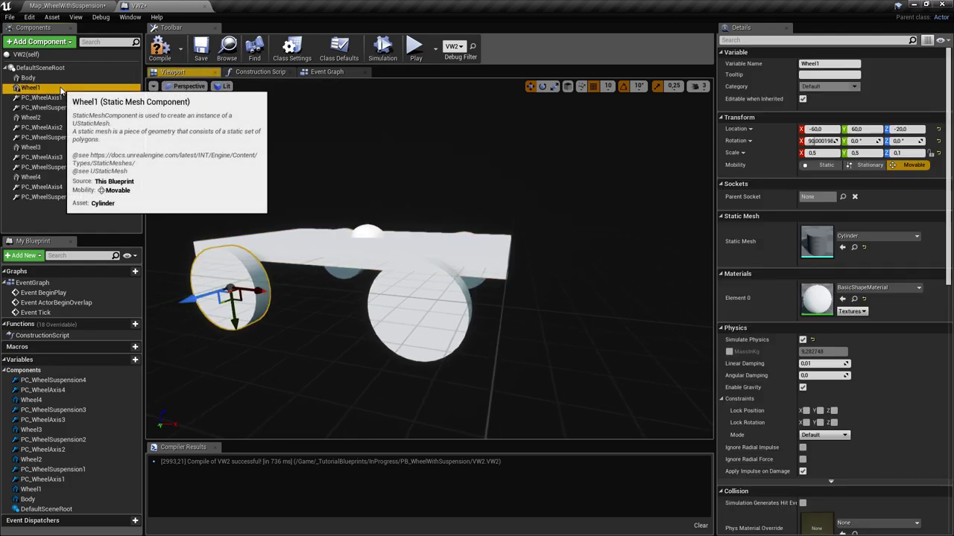
ctrl+click(30, 117)
ctrl+click(31, 176)
key(f)
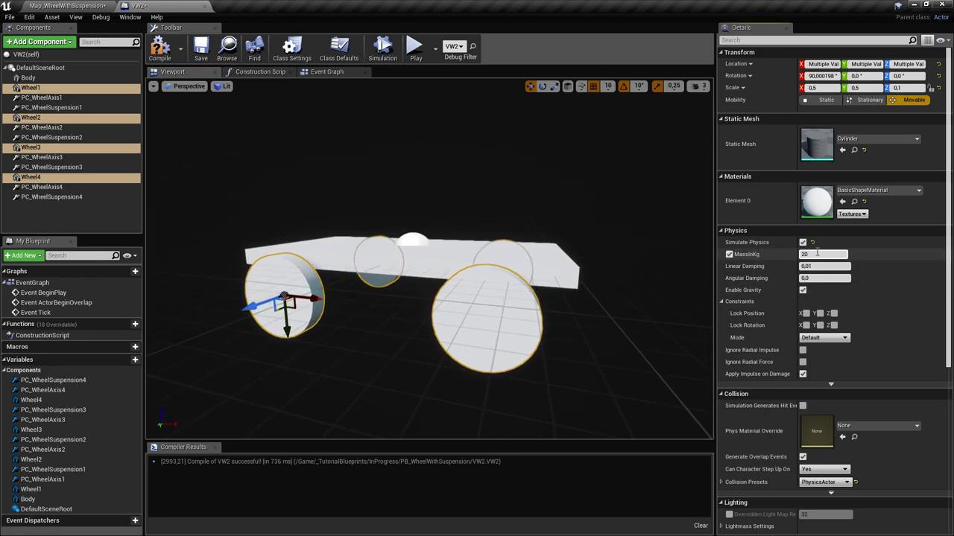
right_drag(520, 262, 467, 267)
alt+drag(467, 266, 458, 265)
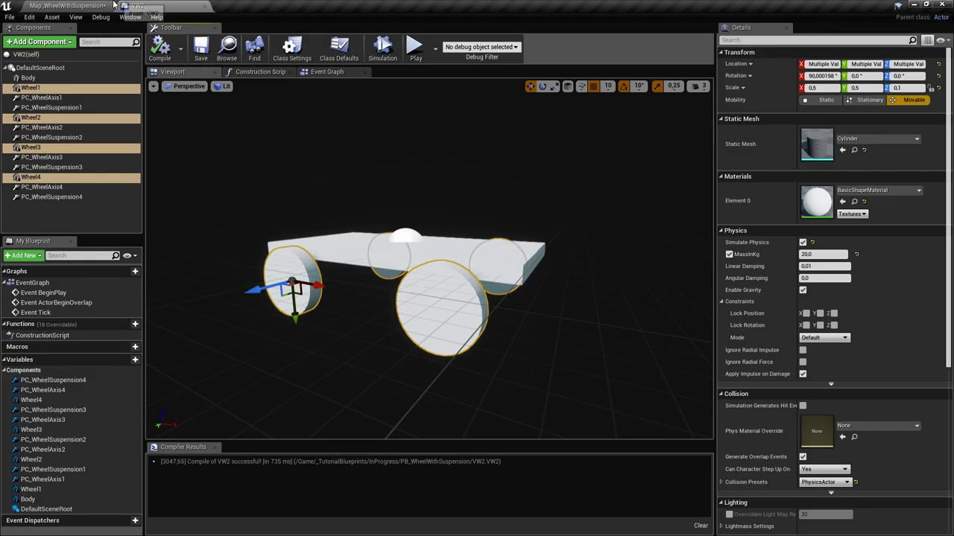
- Play-test VW2 with its new body and wheel masses, pulling it over the speed bumps and lifting it by the body
click(86, 5)
click(491, 41)
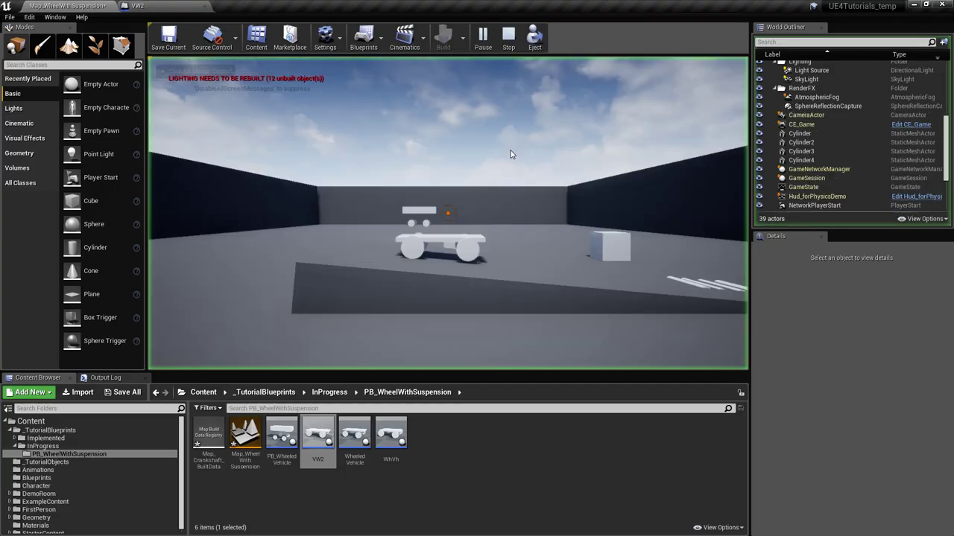
key(d)
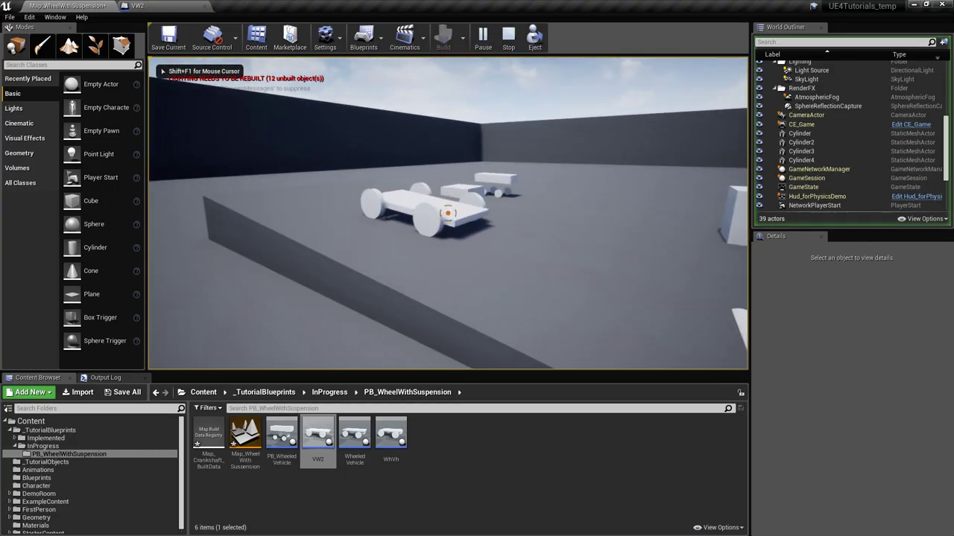
key(a)
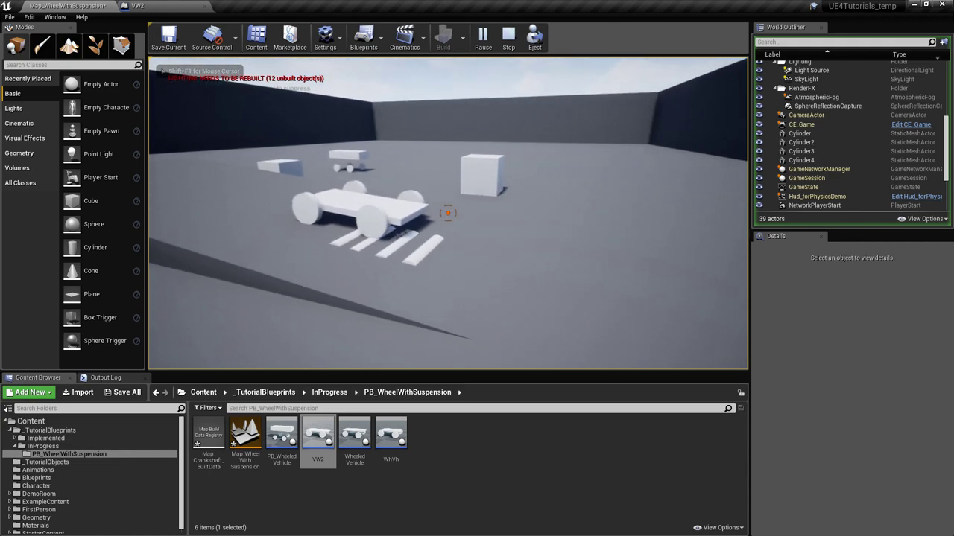
key(d)
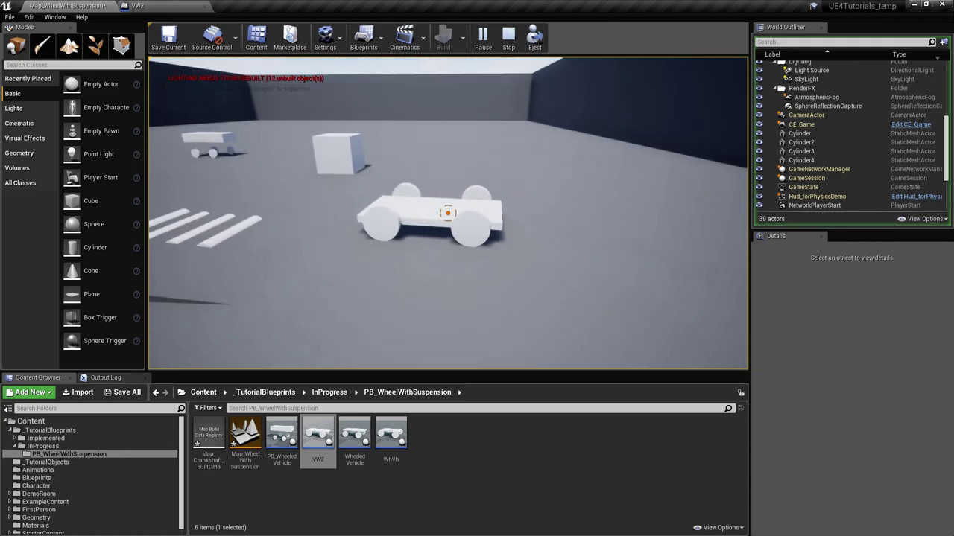
click(447, 213)
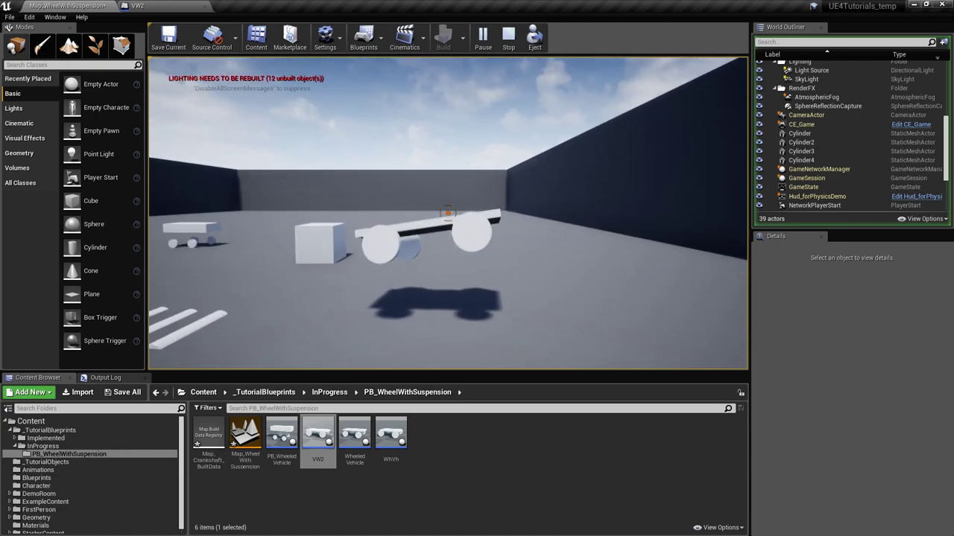
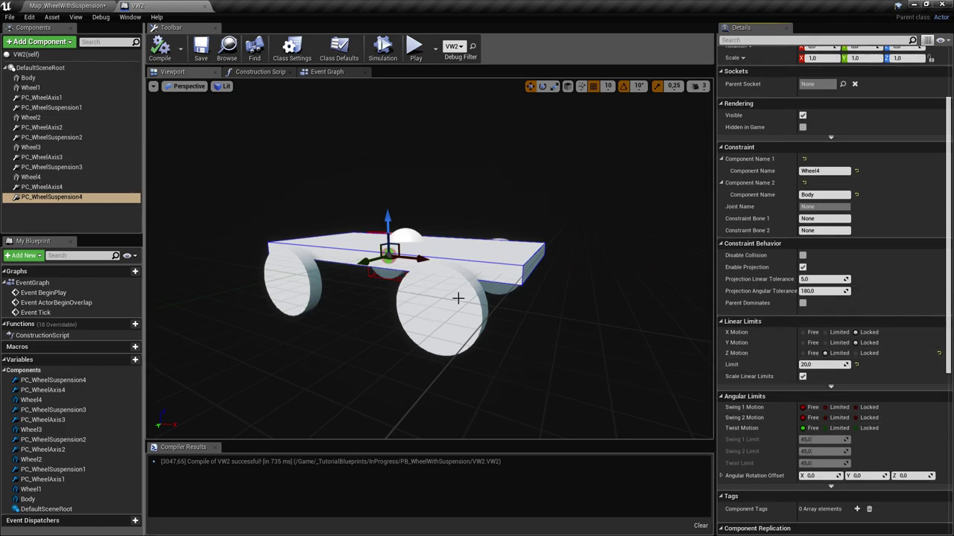
- Check the mass settings of Wheel2 and the Body in the VW2 blueprint
click(381, 281)
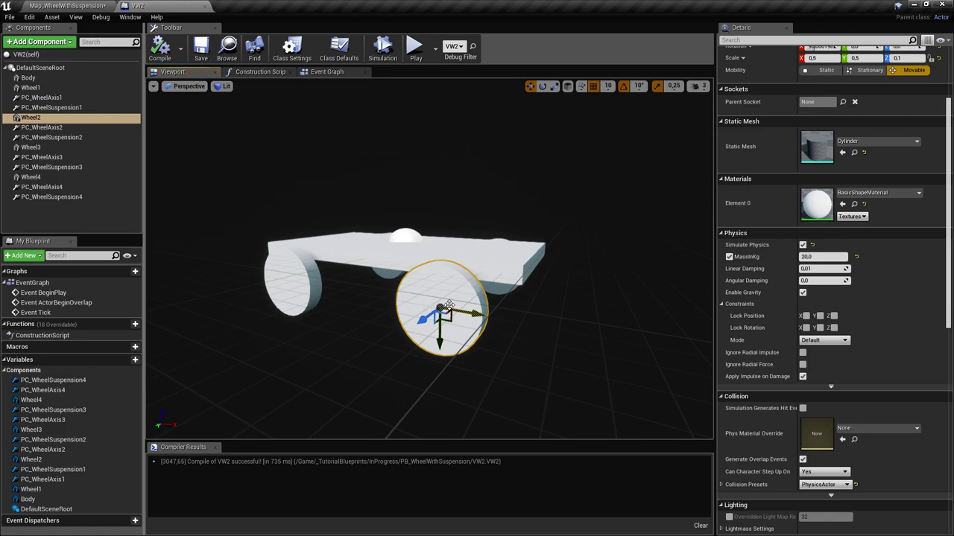
right_drag(449, 305, 458, 307)
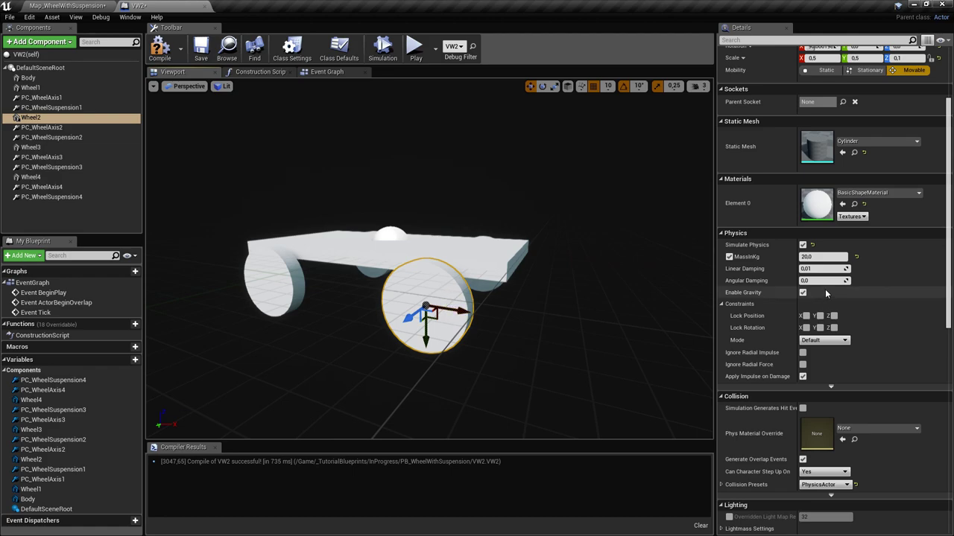
click(806, 258)
click(480, 268)
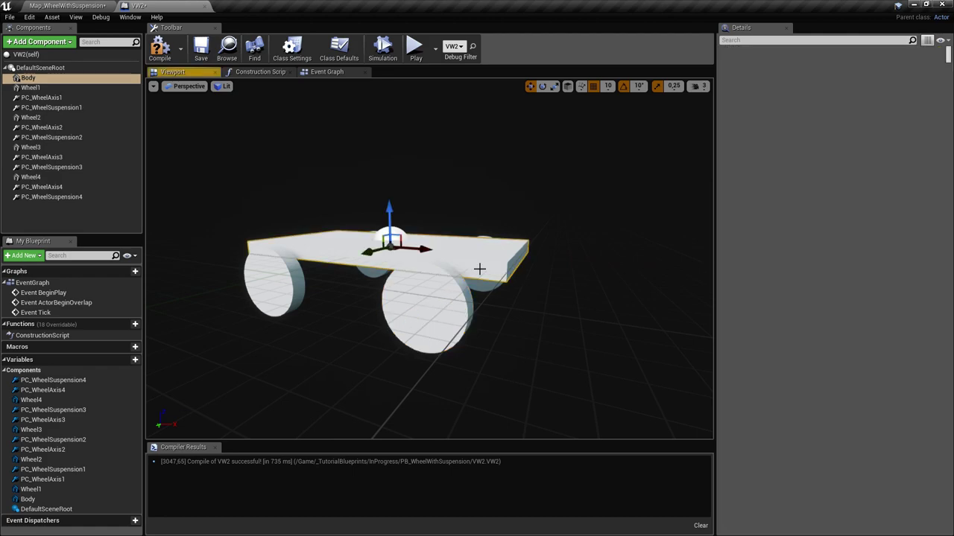
click(830, 256)
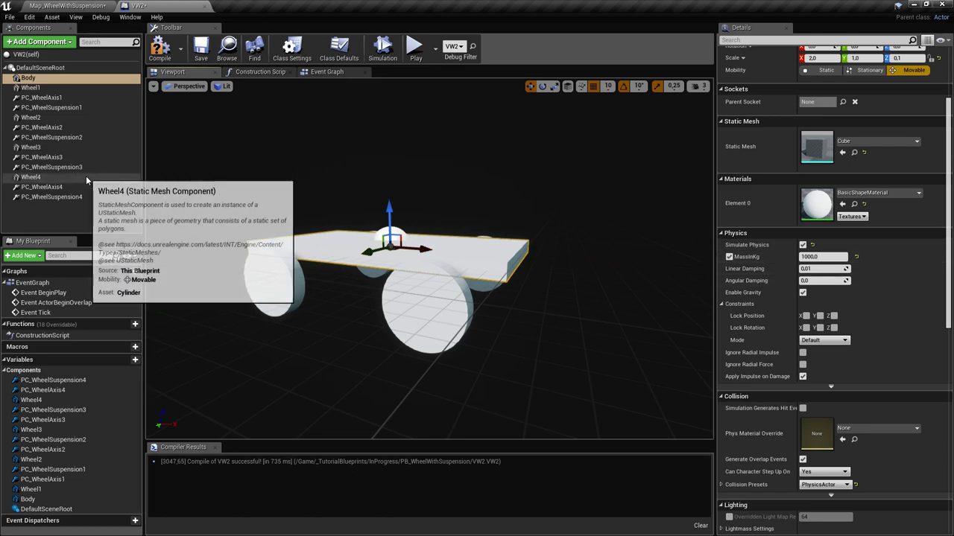
- Set the mass of Wheel1 through Wheel4 in the VW2 blueprint to 50 kg each, then compile and save it
click(414, 316)
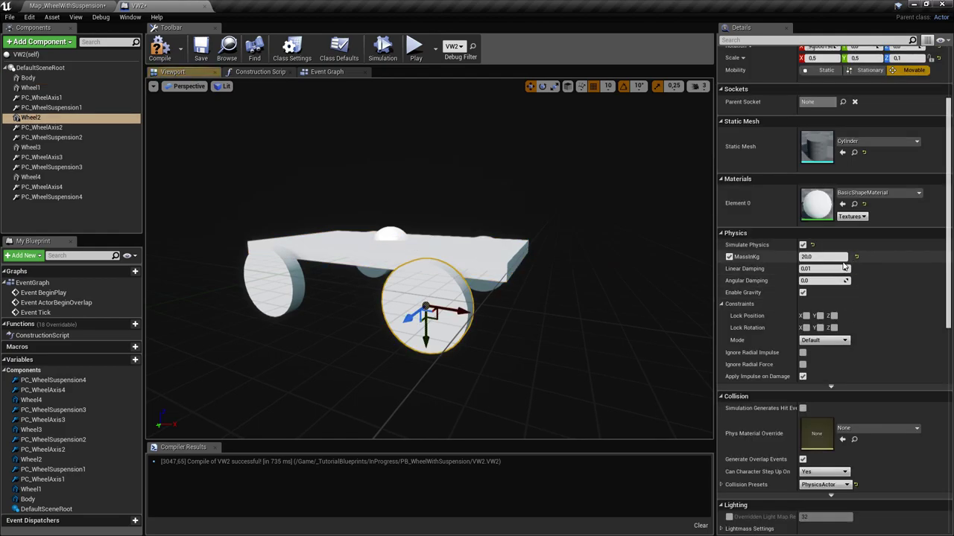
ctrl+click(50, 86)
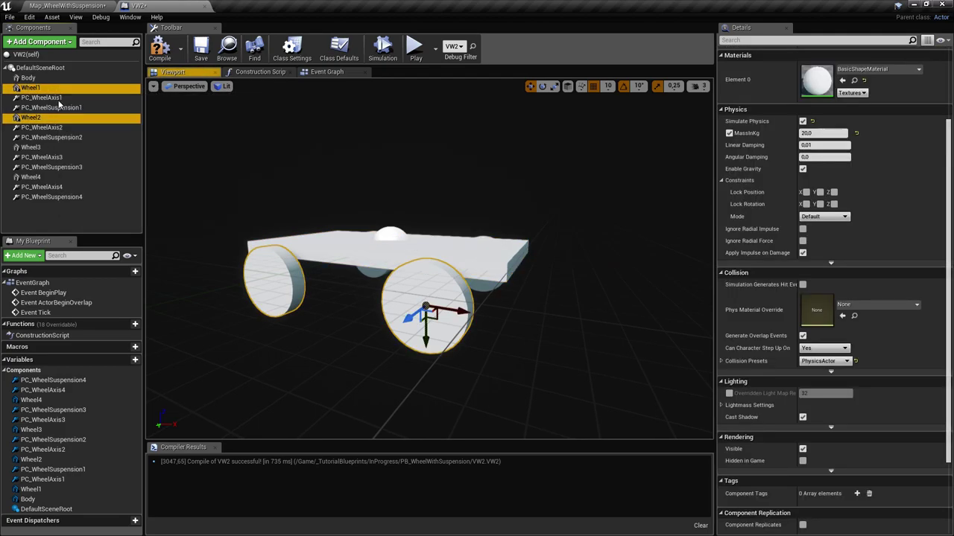
ctrl+click(50, 148)
ctrl+click(34, 177)
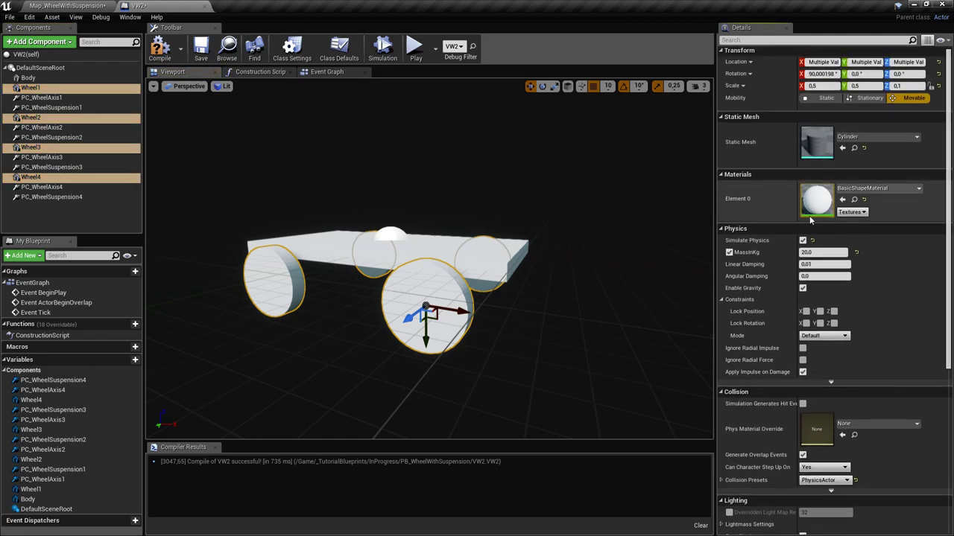
click(825, 253)
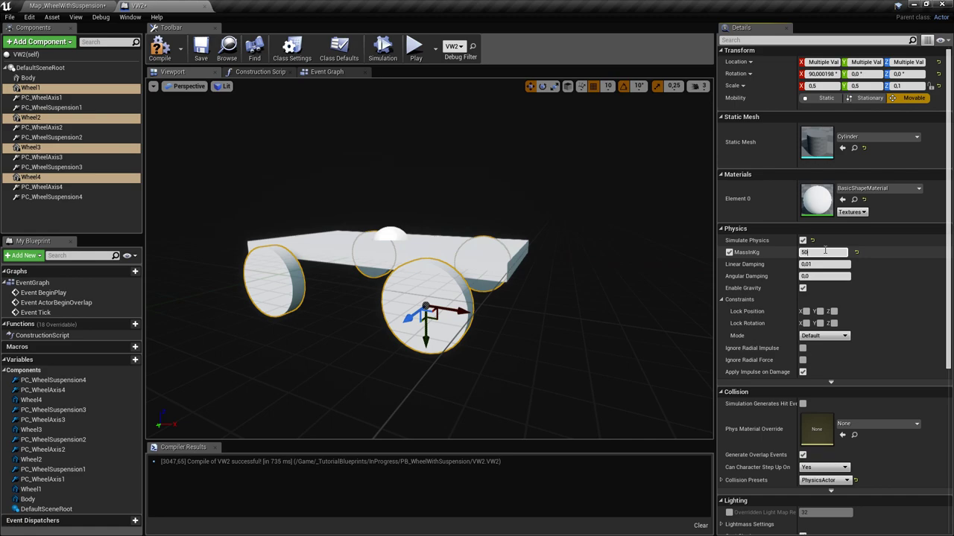
click(200, 49)
- Play-test VW2 with the new wheel masses in the suspension map, pulling it across the speed bumps
click(30, 5)
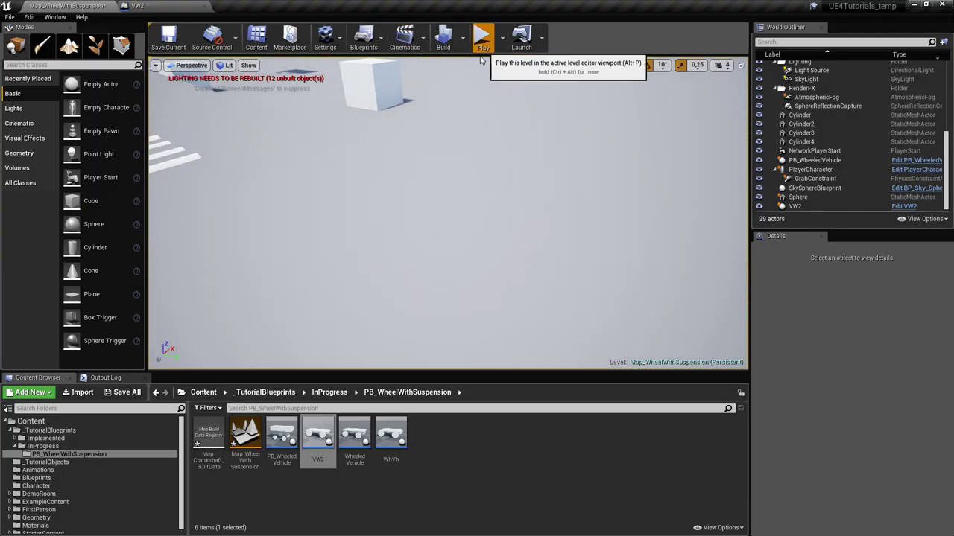
click(480, 56)
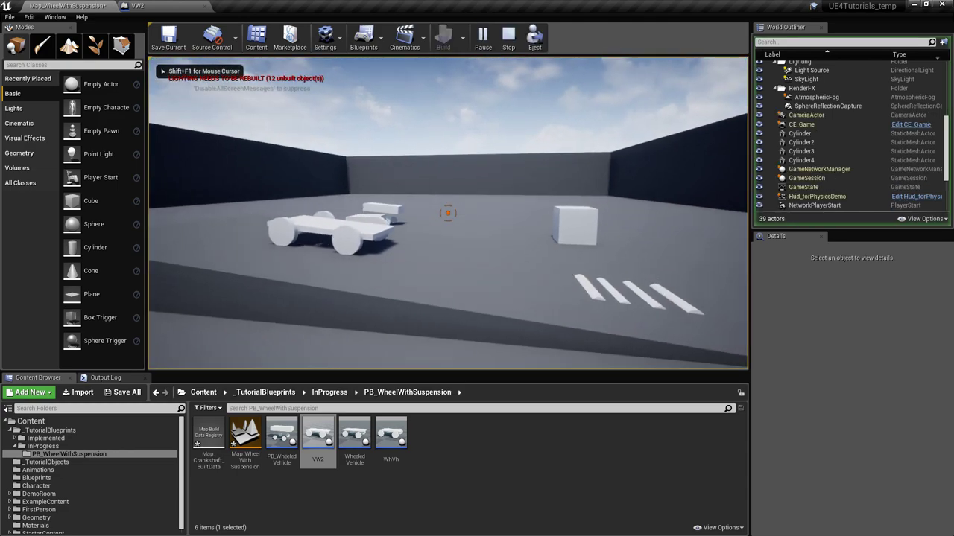
key(d)
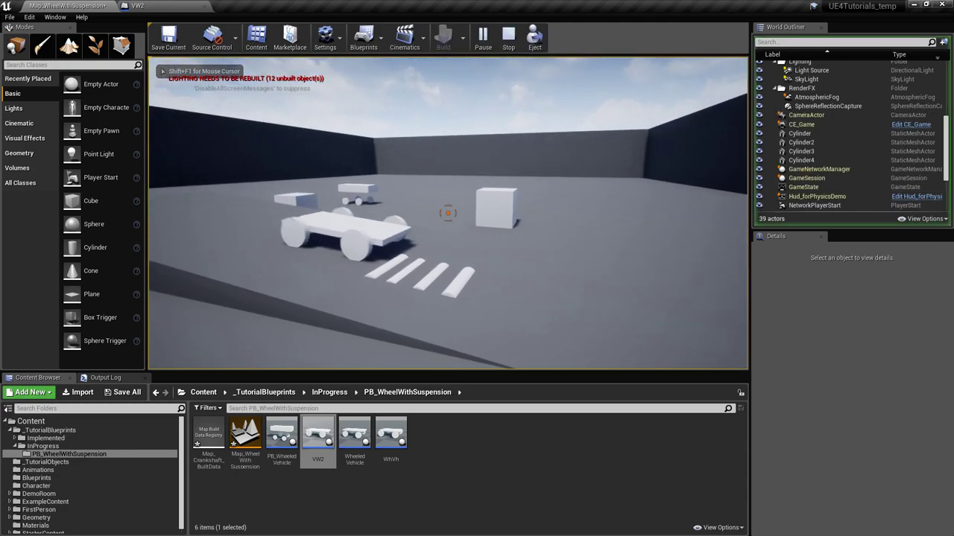
key(d)
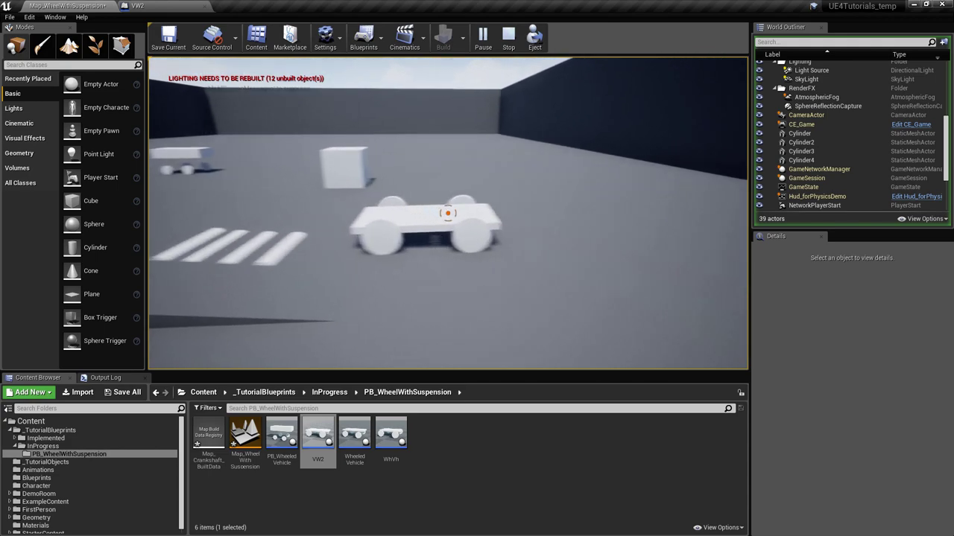
key(d)
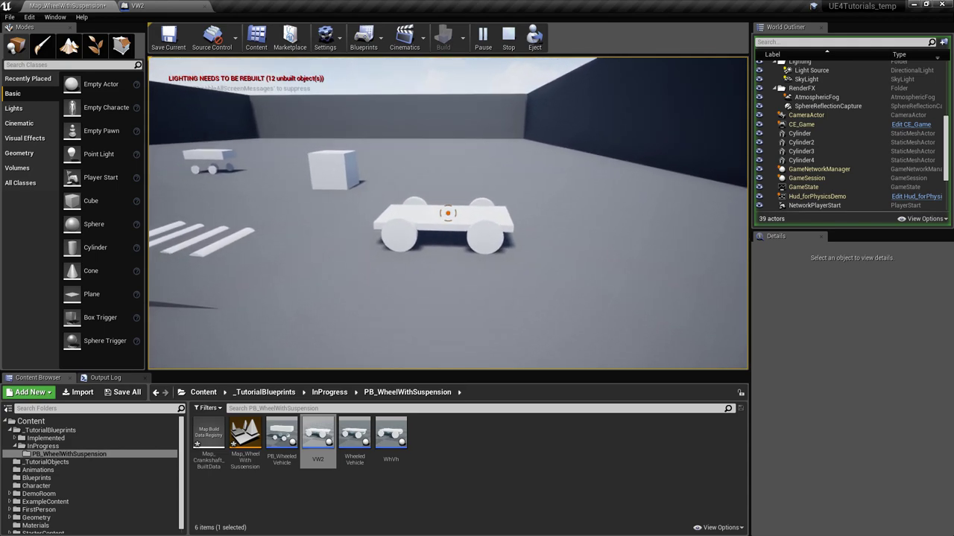
key(a)
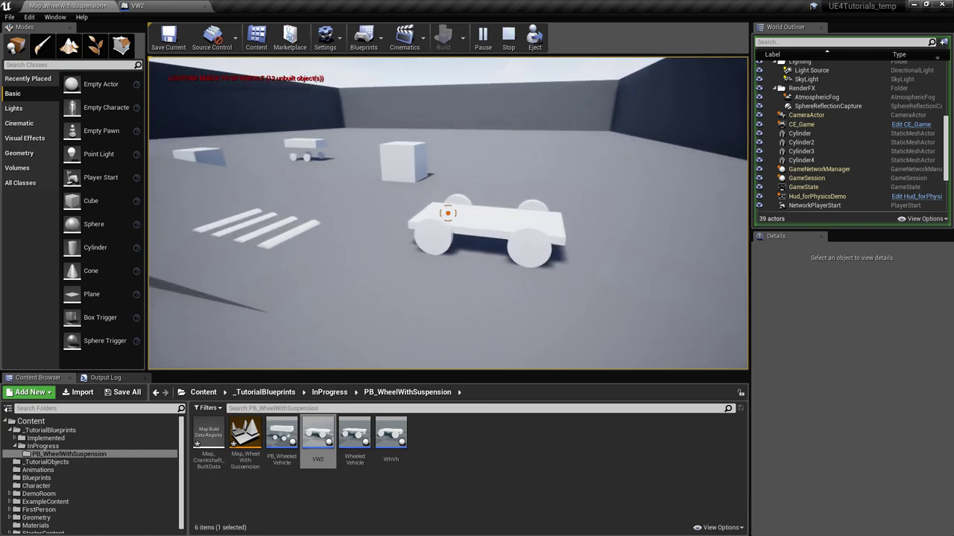
drag(448, 214, 447, 205)
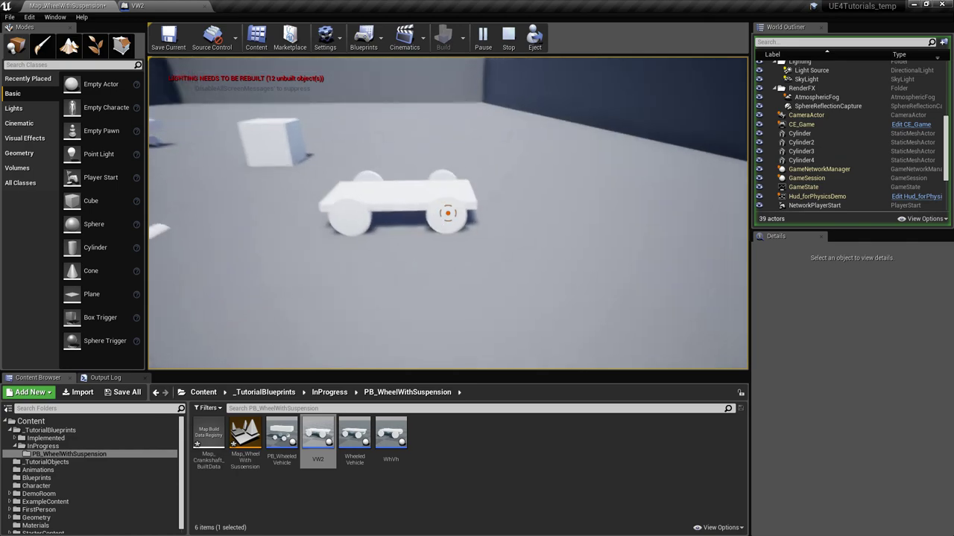
- Lift VW2 back over the speed bumps, pull it across again, raise its body at one end, and end the play session
key(d)
key(a)
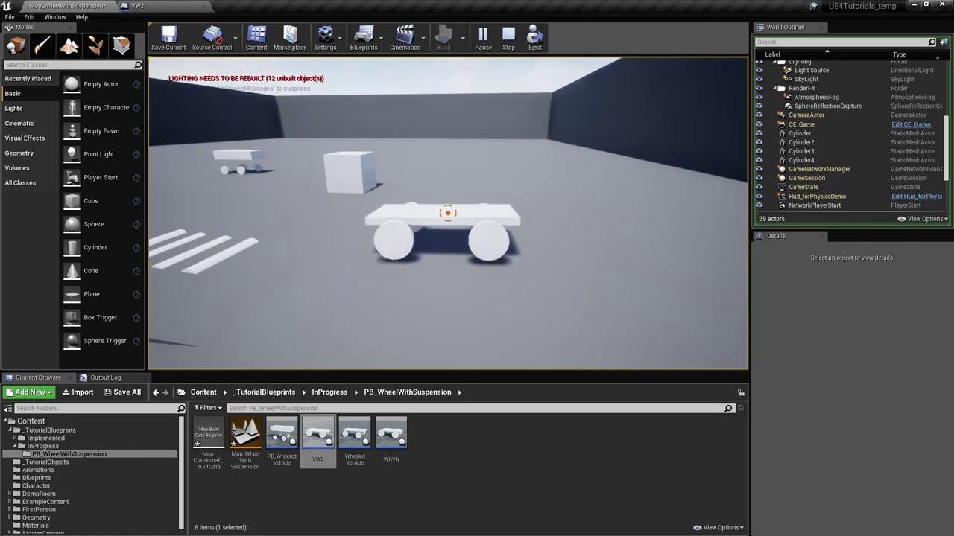
key(a)
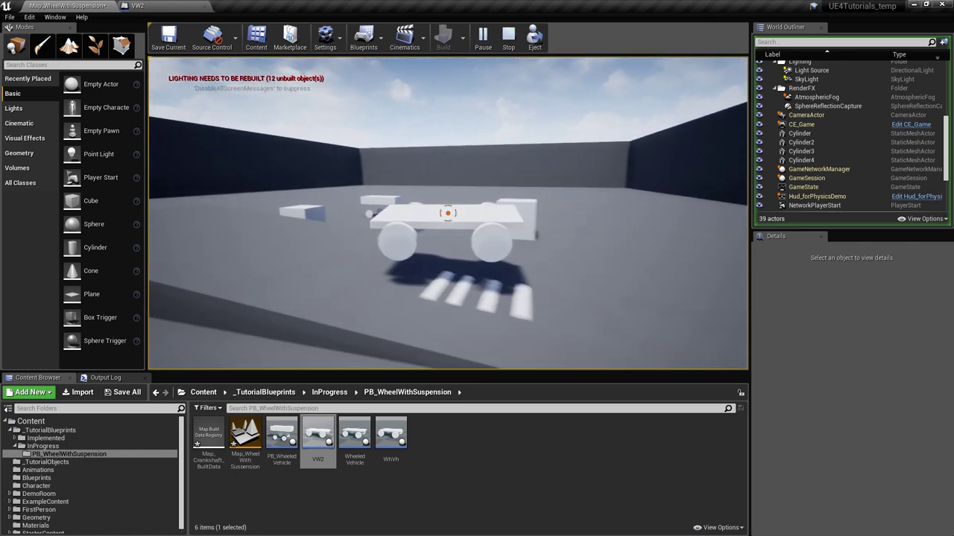
key(d)
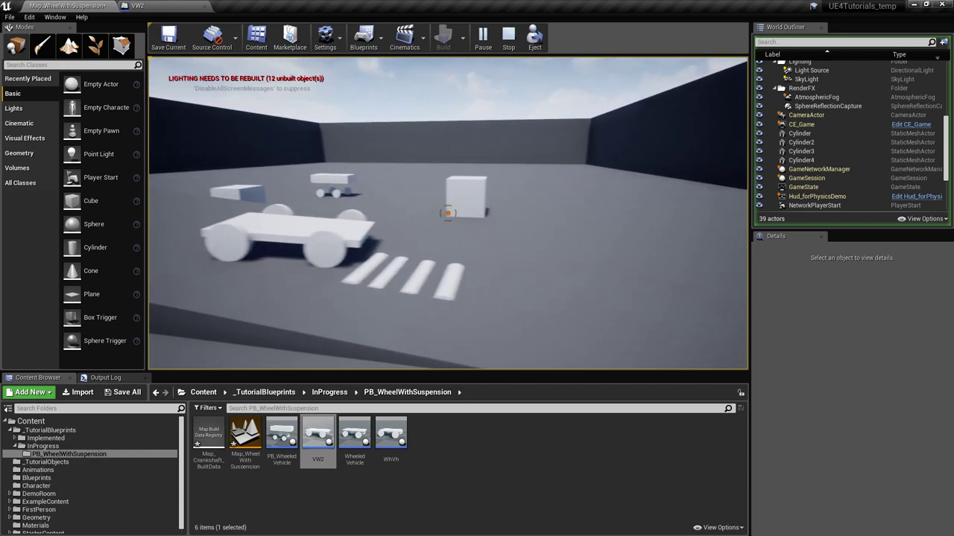
key(a)
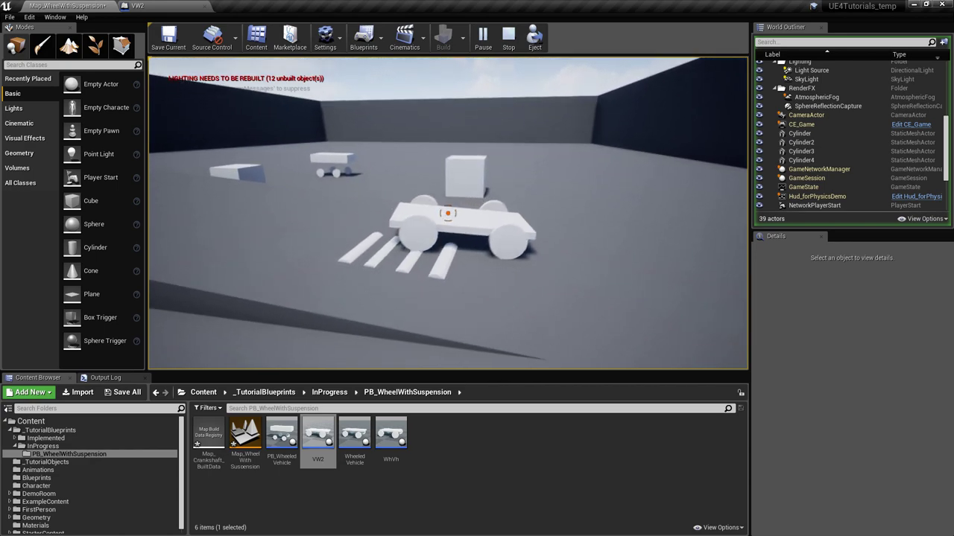
key(d)
click(448, 213)
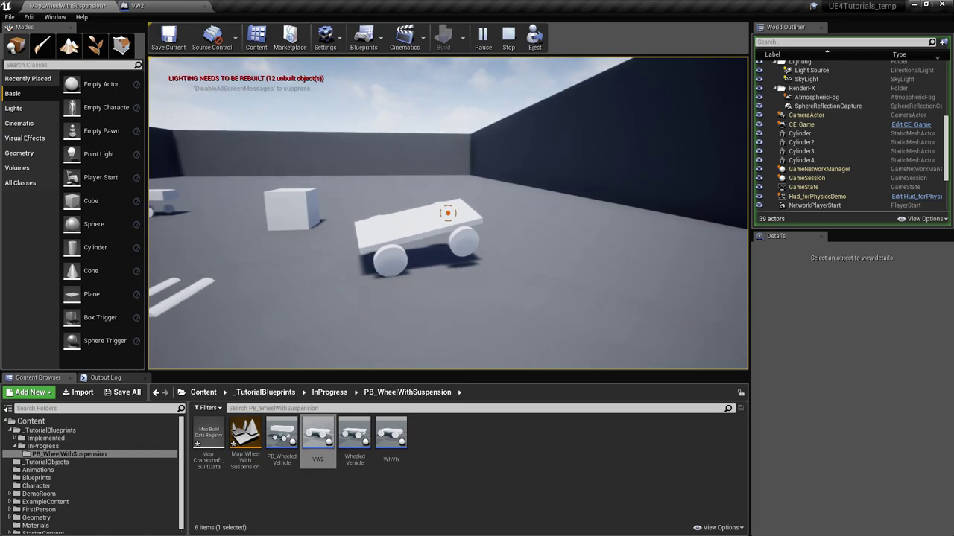
key(a)
key(Escape)
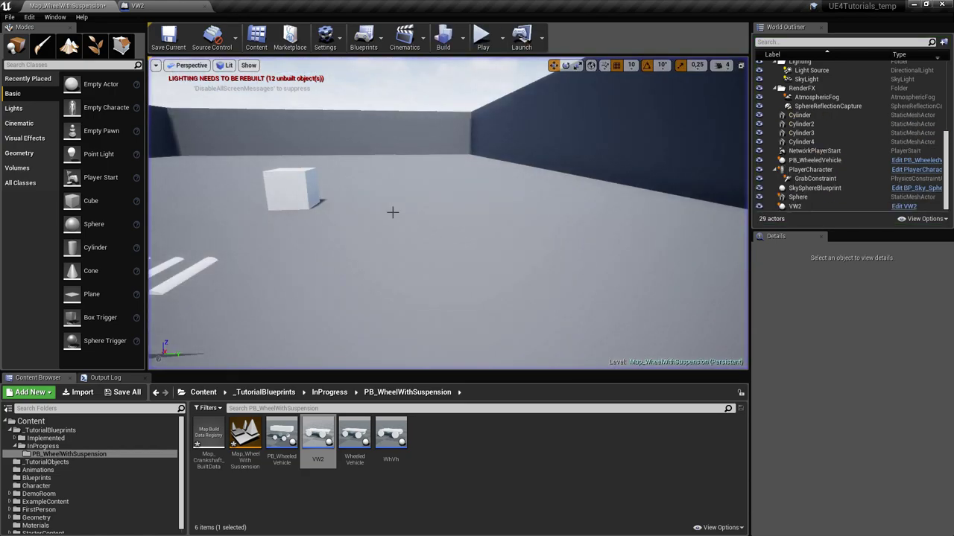
- Set the linear motor's position target strength to 1000 for PC_WheelSuspension1 through PC_WheelSuspension4, then compile and save VW2
click(142, 6)
click(56, 198)
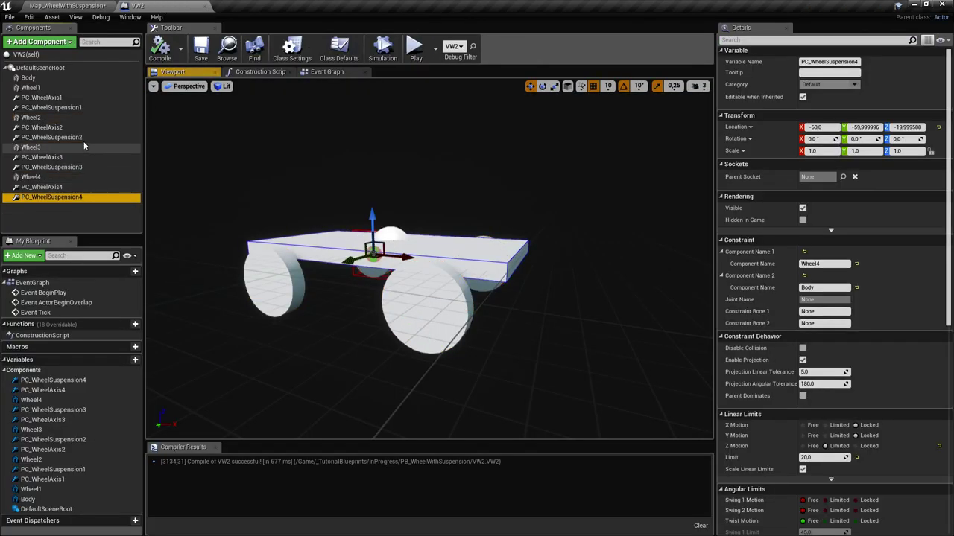
ctrl+click(67, 167)
ctrl+click(67, 137)
ctrl+click(67, 107)
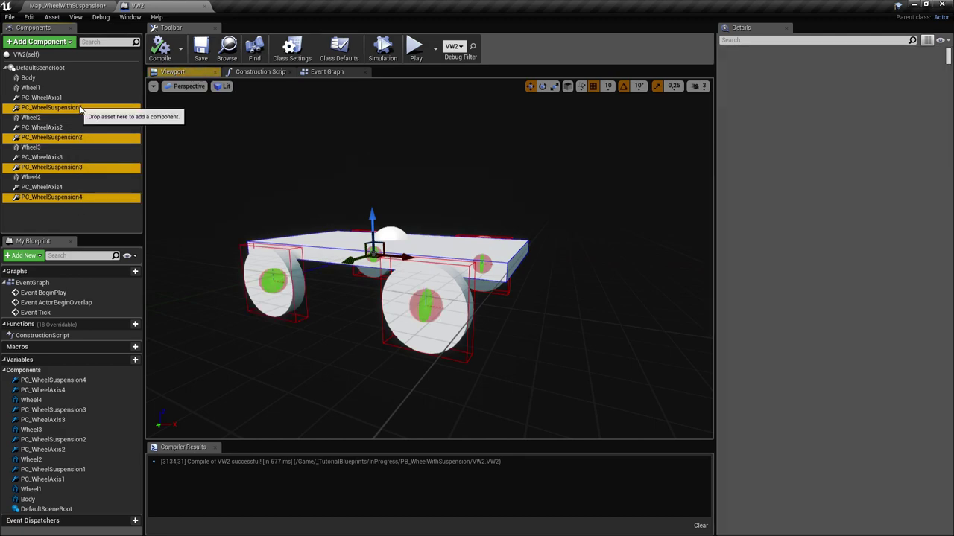
scroll(871, 350, down, 6)
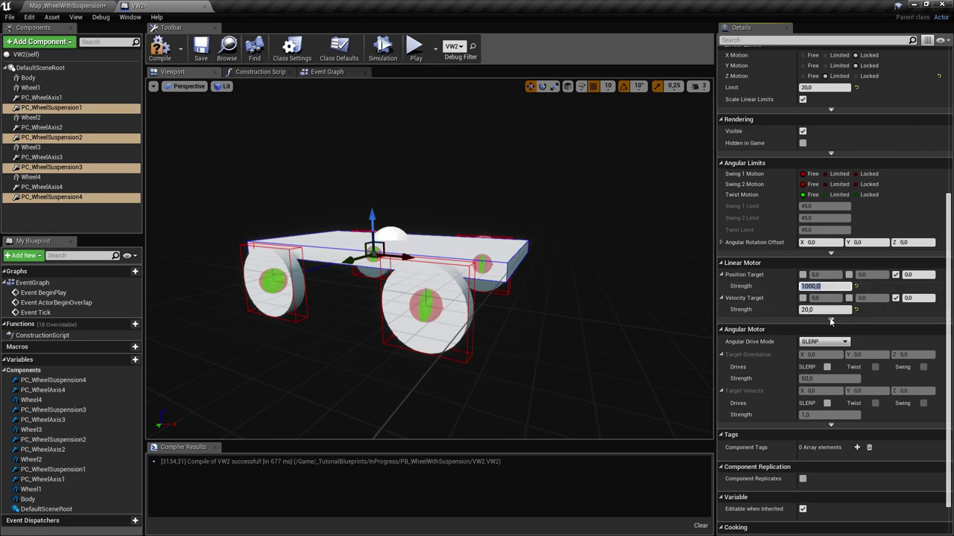
click(203, 51)
- Play-test VW2 with the new suspension strength, inspect the vehicle up close, and end the play session
click(80, 7)
click(488, 40)
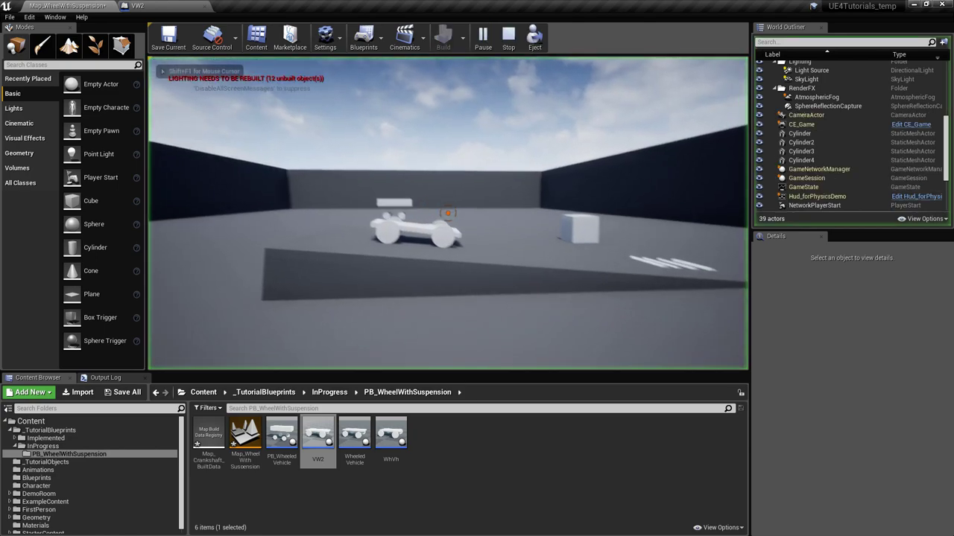
key(d)
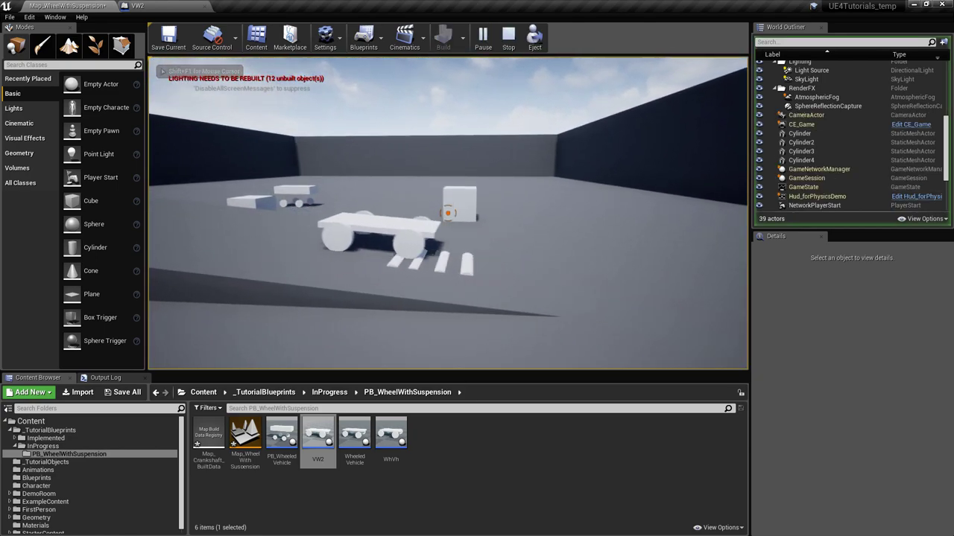
key(w)
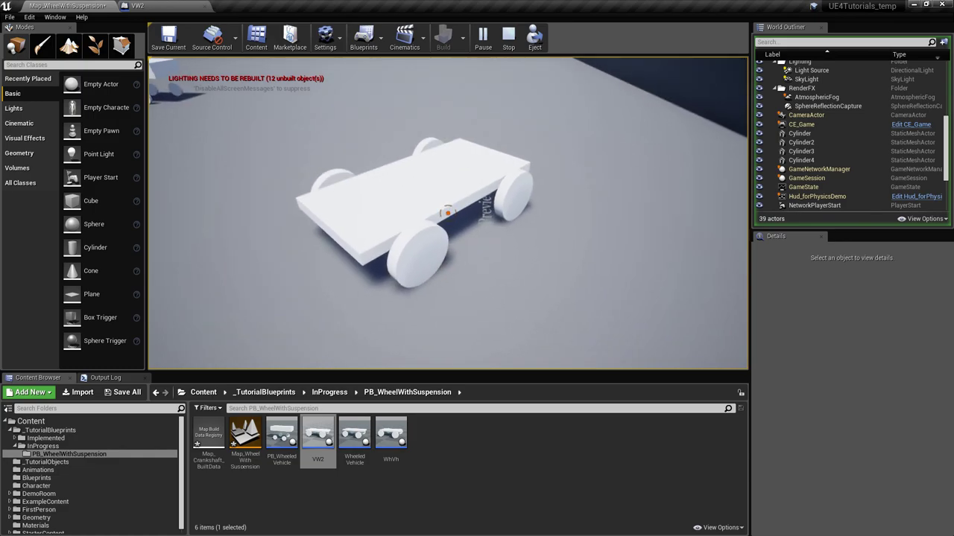
key(Escape)
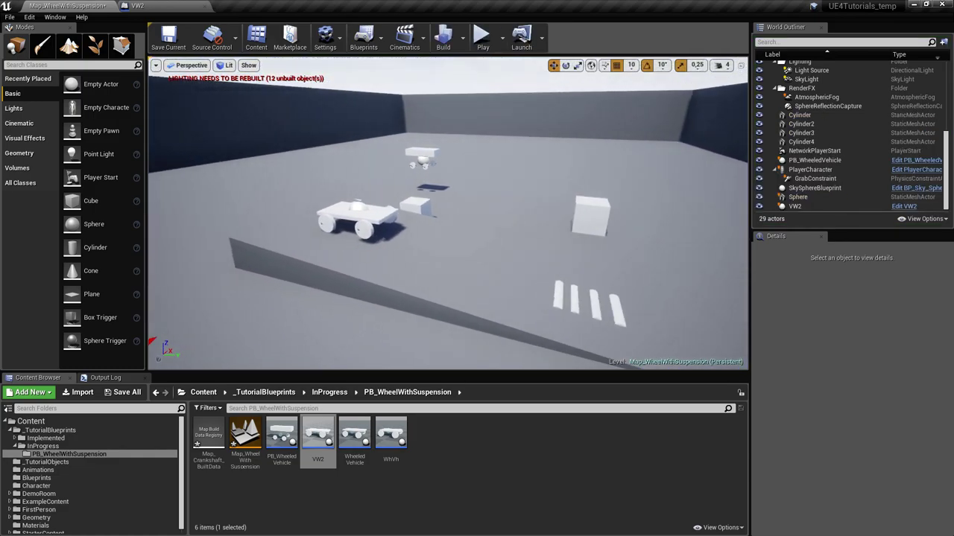
- Set the angular motor's target velocity strength to 5 for PC_WheelAxis1 through PC_WheelAxis4, then compile VW2
click(171, 6)
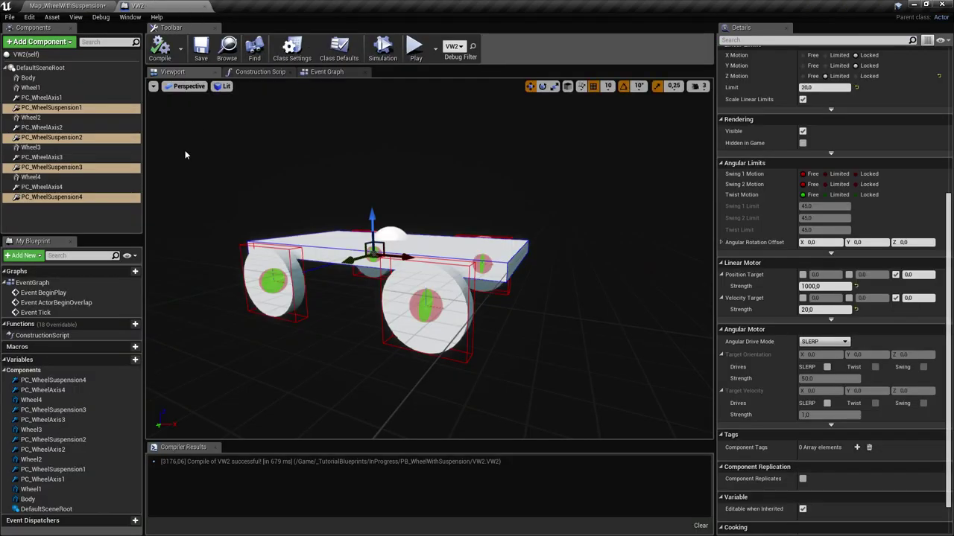
click(67, 117)
click(44, 127)
ctrl+click(44, 97)
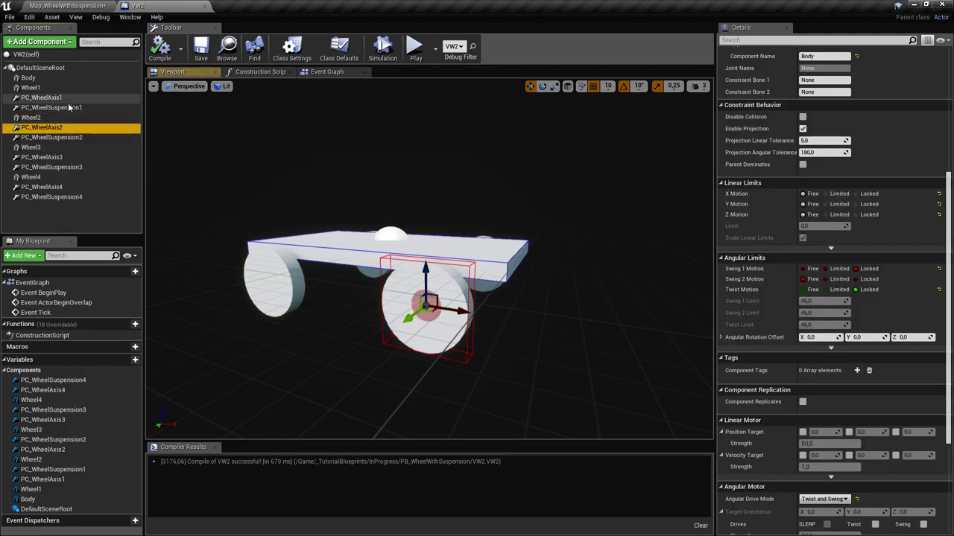
ctrl+click(67, 187)
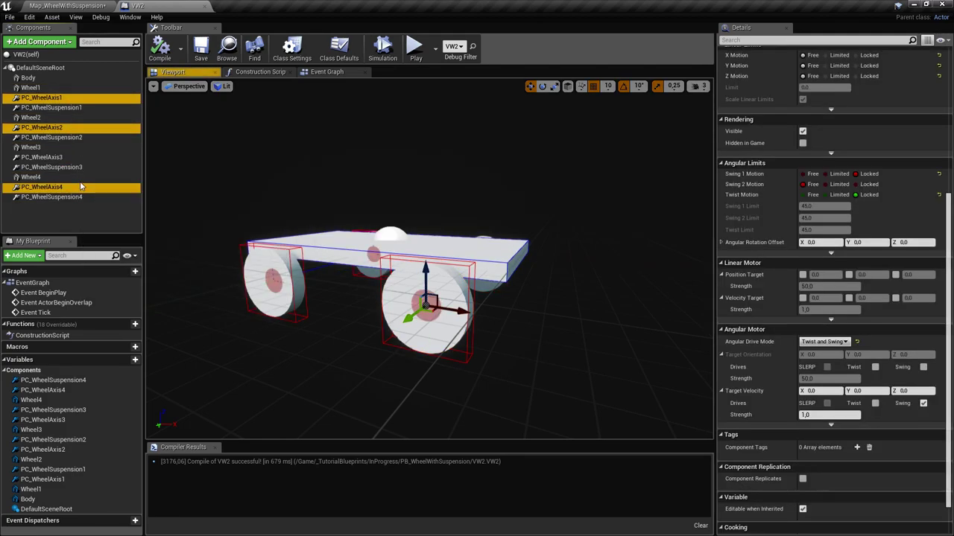
ctrl+click(74, 158)
scroll(823, 373, down, 2)
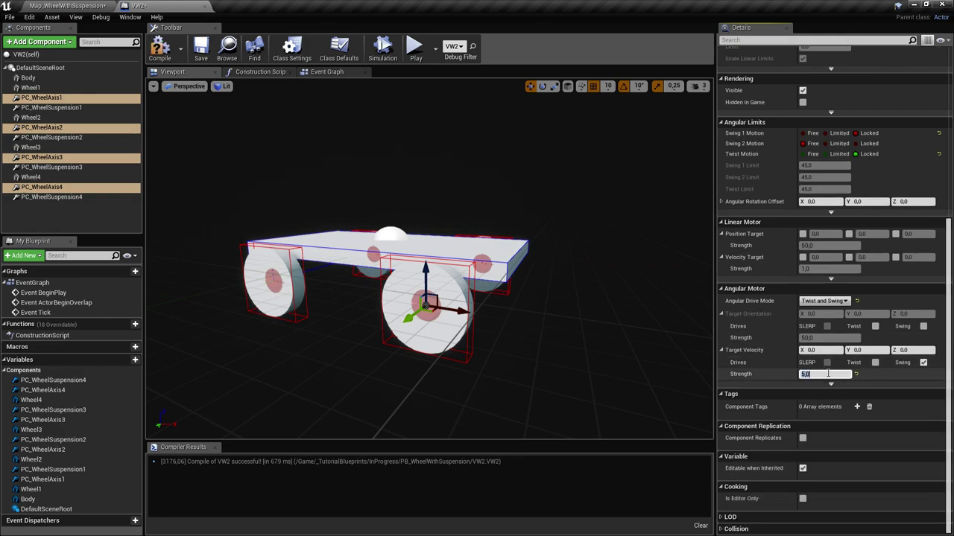
click(160, 49)
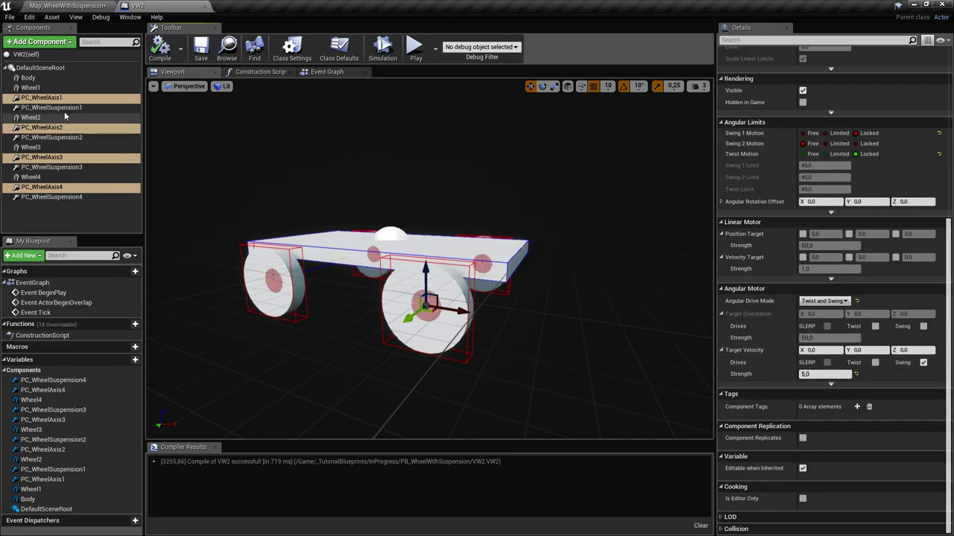
right_drag(441, 290, 451, 226)
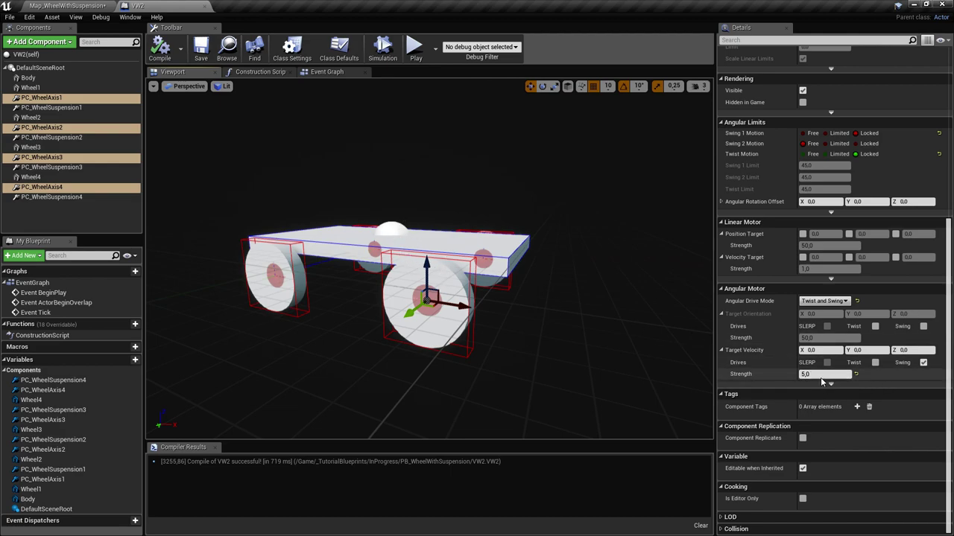
- Play-test VW2 on the map with the new wheel axis strength, pull it across the speed bumps, watch it settle, and end the session
click(86, 7)
click(483, 36)
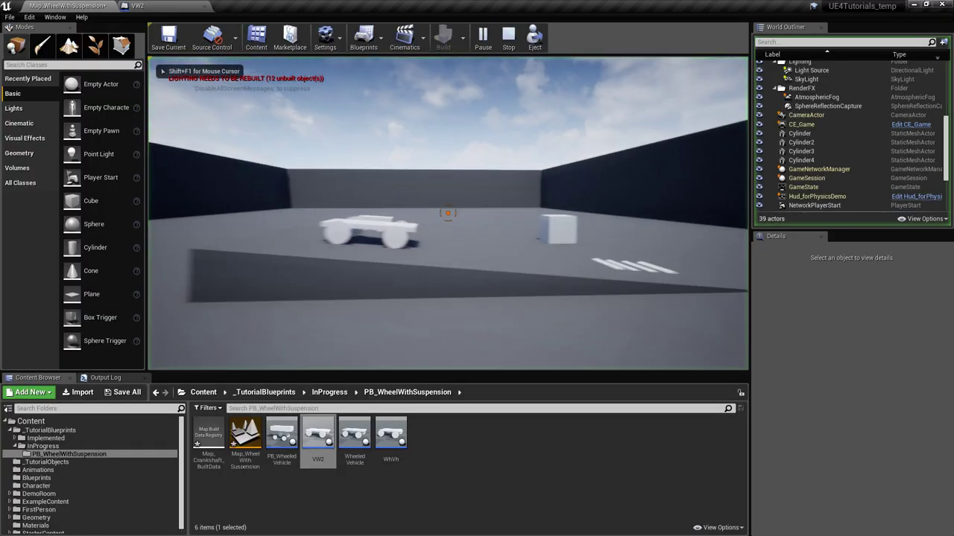
key(w)
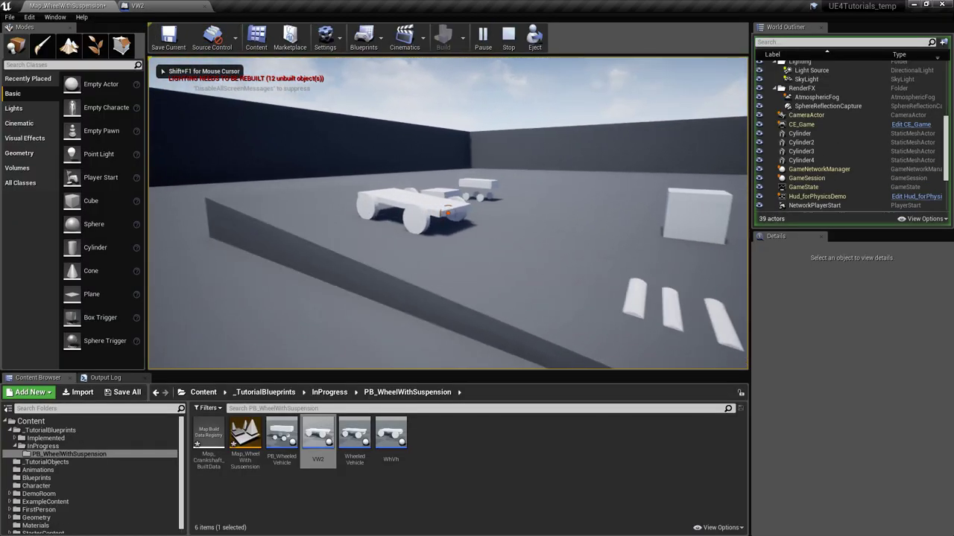
key(a)
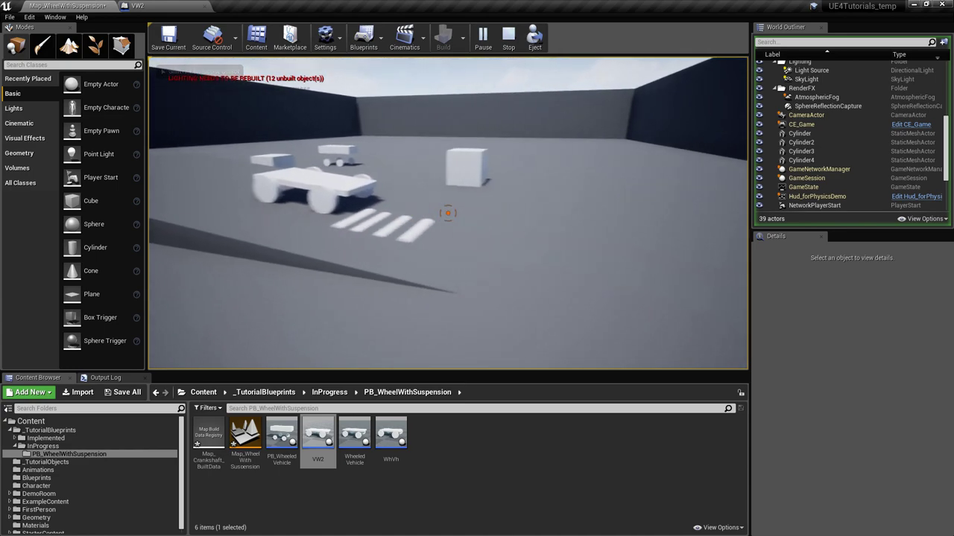
key(w)
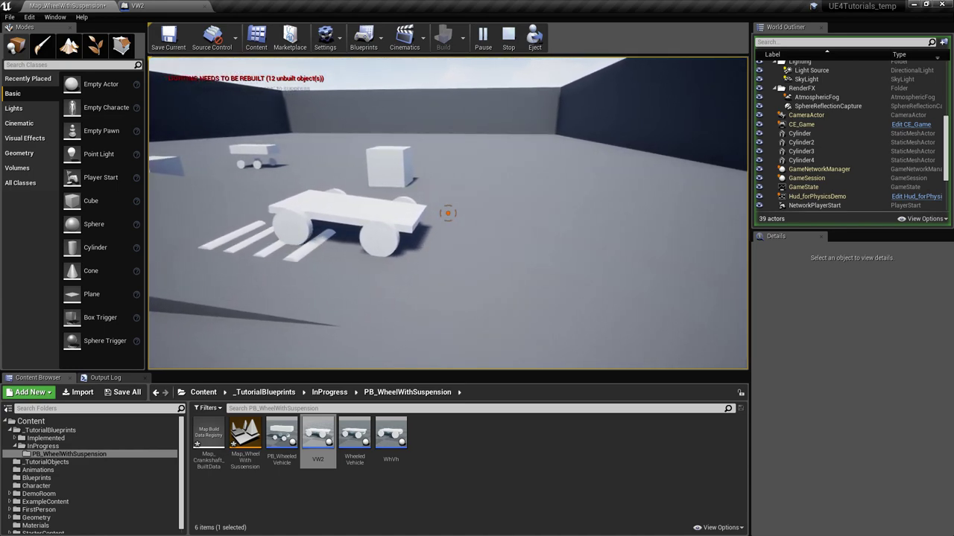
key(d)
key(d)
key(w)
key(w)
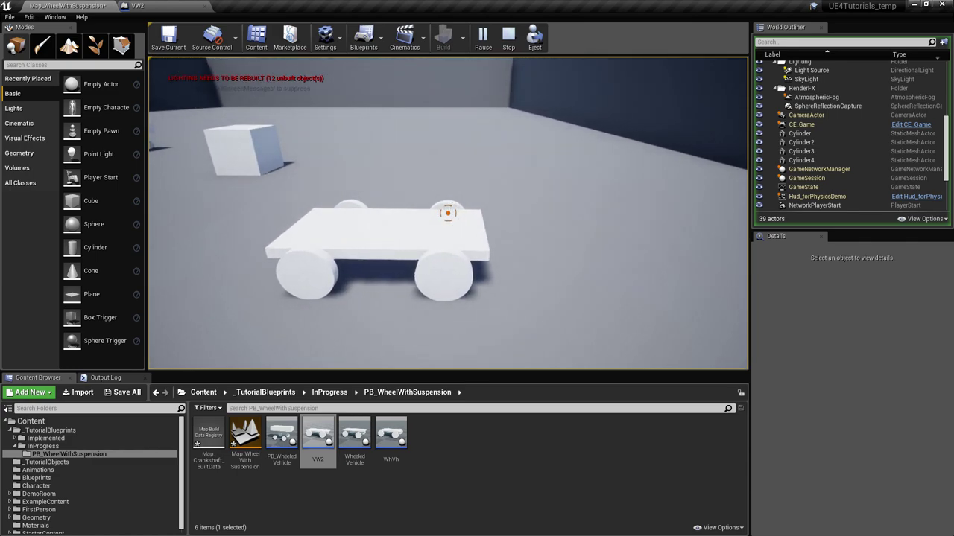
key(w)
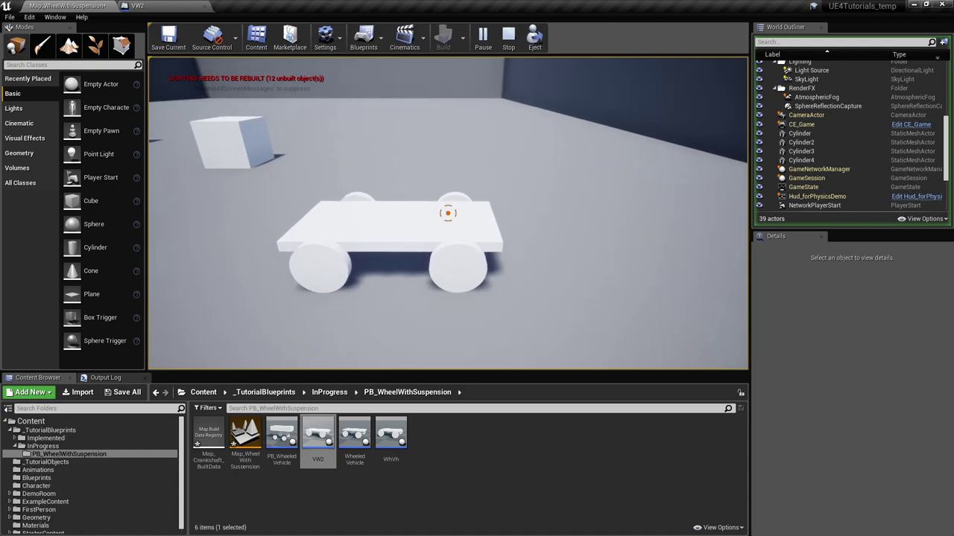
key(a)
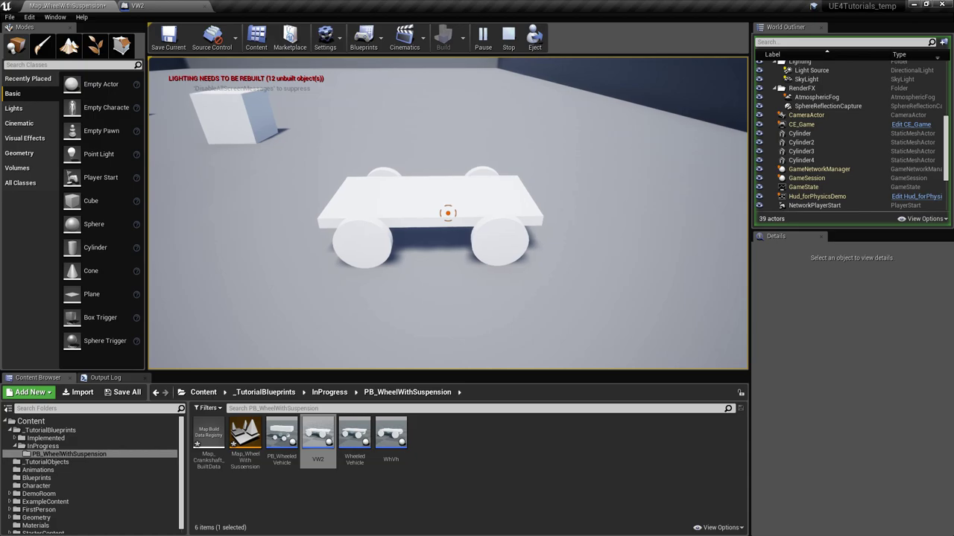
key(Escape)
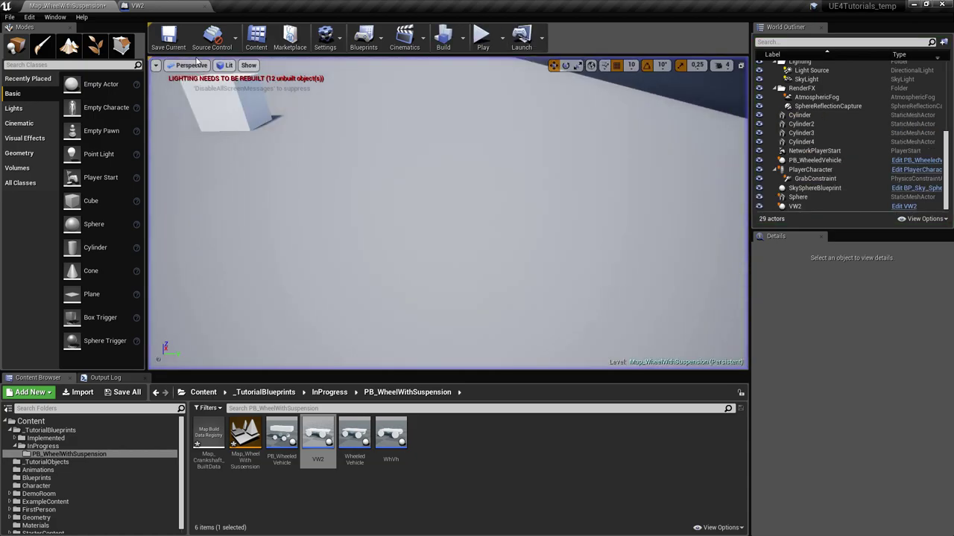
- Select Body and Wheel1 through Wheel4 in the VW2 blueprint and filter their properties by "slee"
click(161, 6)
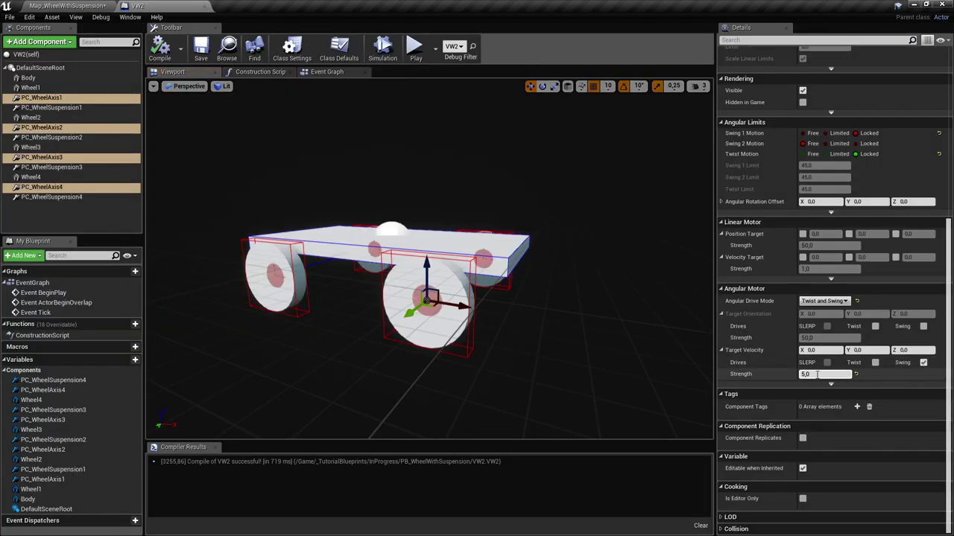
click(30, 87)
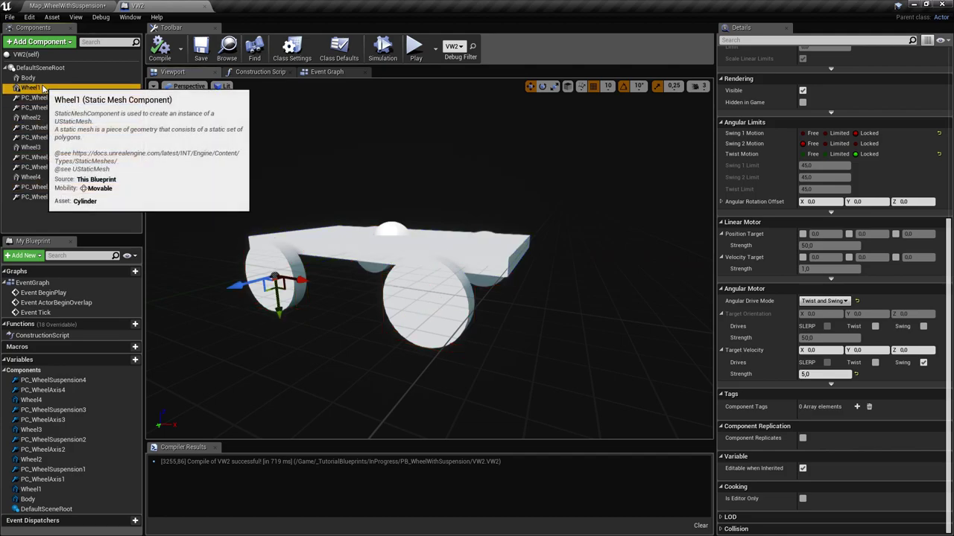
click(29, 77)
ctrl+click(30, 87)
ctrl+click(30, 117)
ctrl+click(30, 147)
ctrl+click(31, 177)
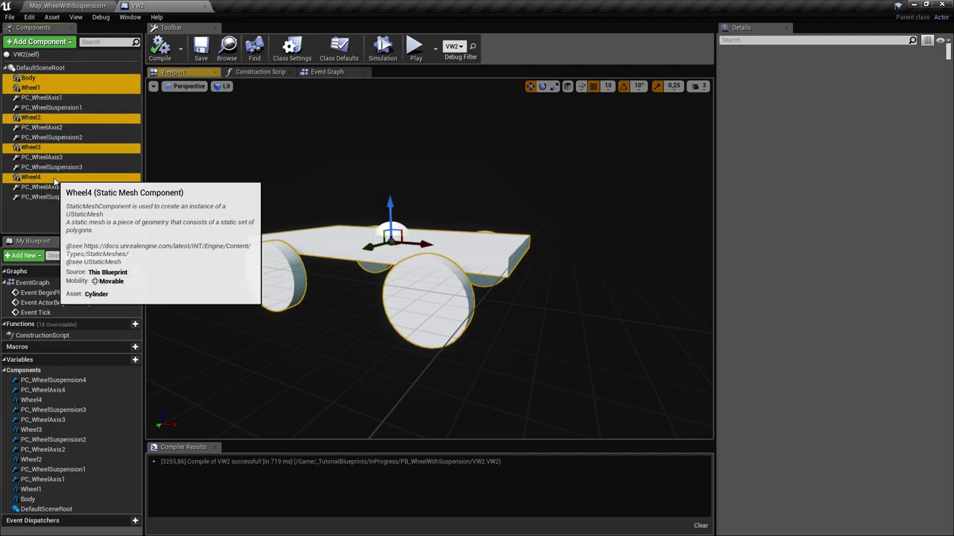
scroll(950, 173, up, 2)
scroll(950, 173, up, 3)
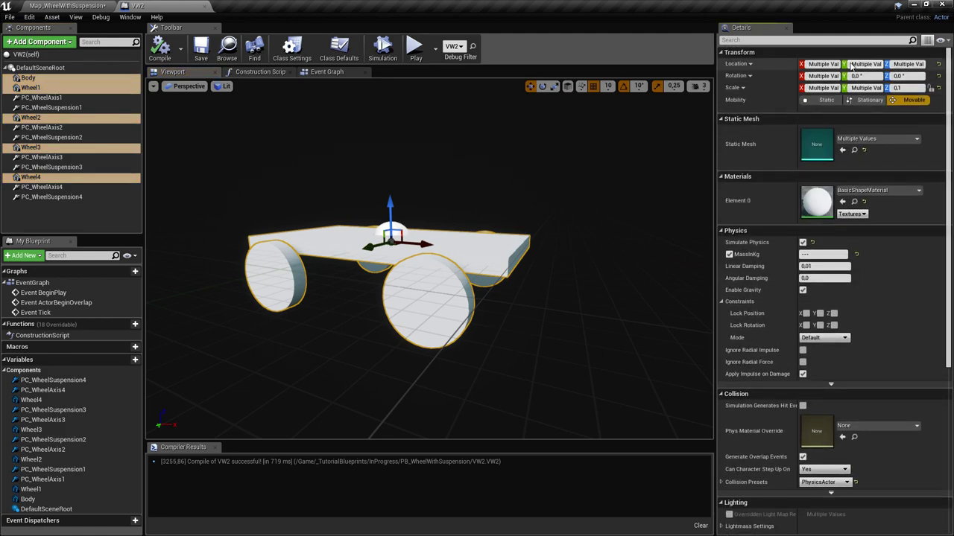
click(807, 41)
text(slee)
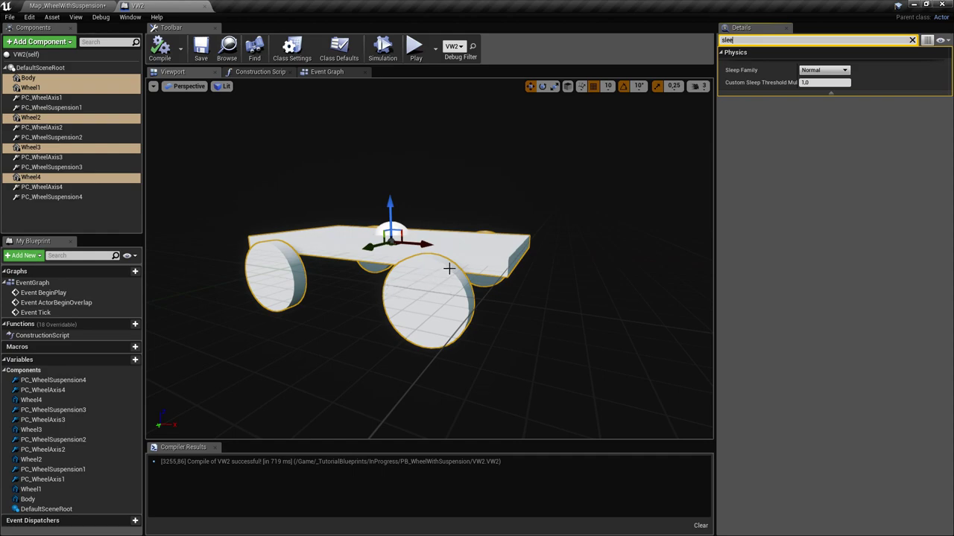
- Set the selected meshes' Sleep Family to Custom with a Custom Sleep Threshold Multiplier of 5, then compile and save VW2
right_drag(450, 272, 482, 287)
drag(422, 284, 453, 298)
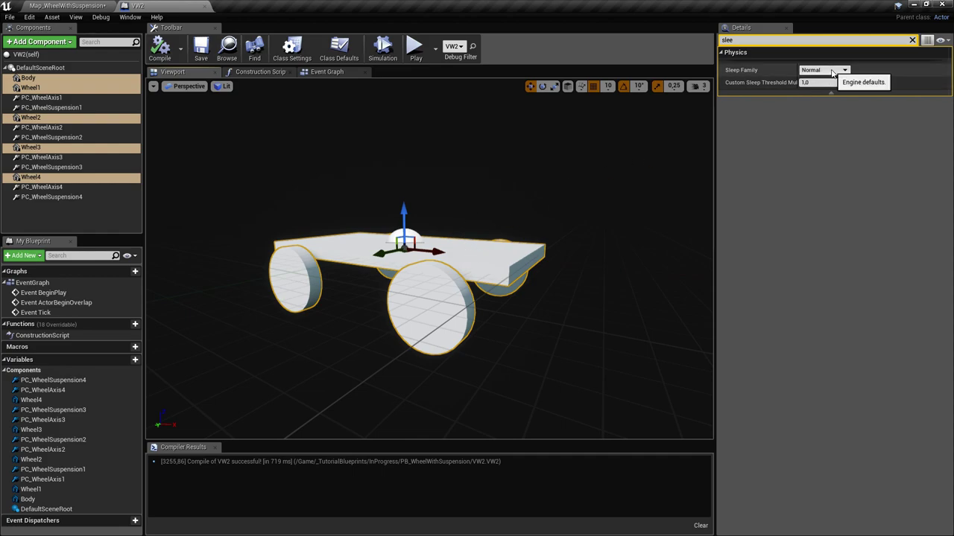
click(823, 70)
click(816, 89)
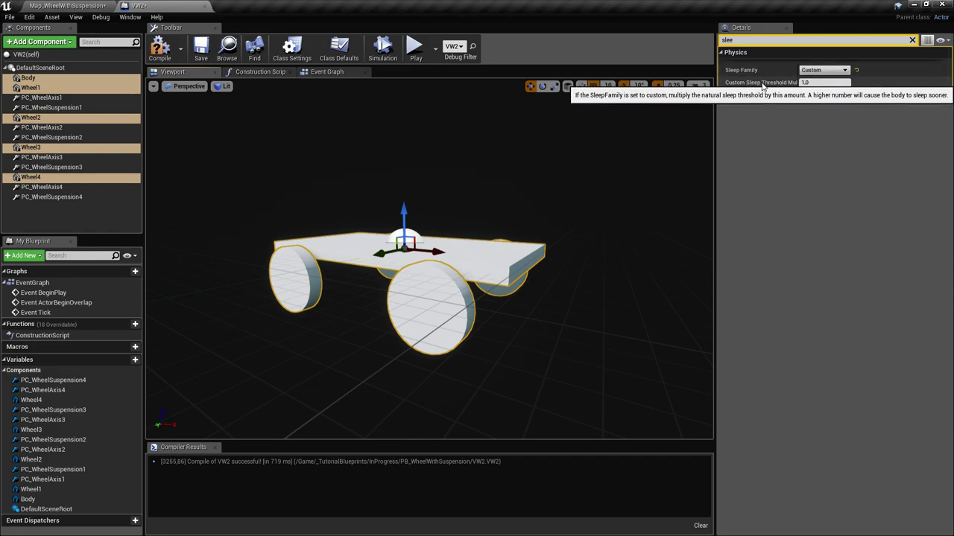
click(822, 83)
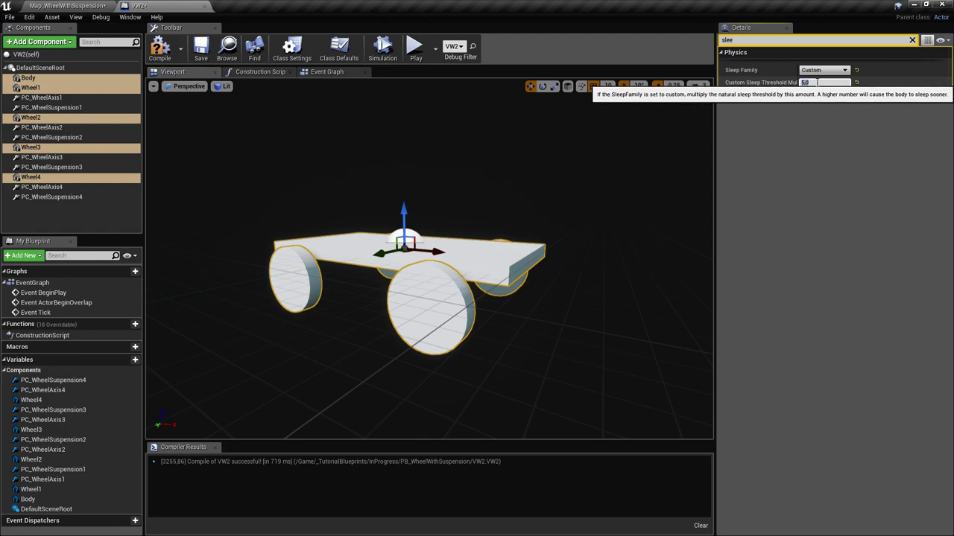
right_drag(671, 161, 700, 164)
mouse_move(496, 278)
right_down()
mouse_move(484, 278)
mouse_move(495, 278)
right_up()
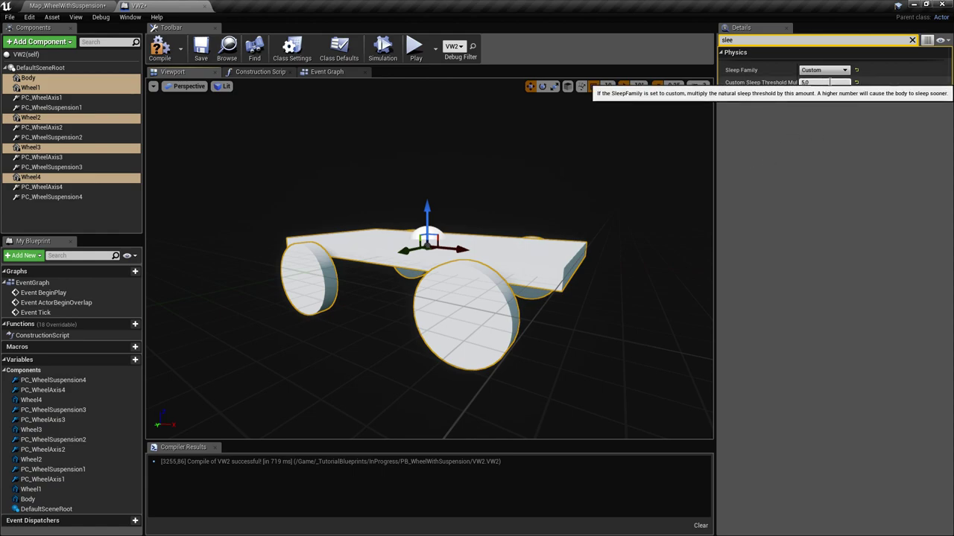
key(F7)
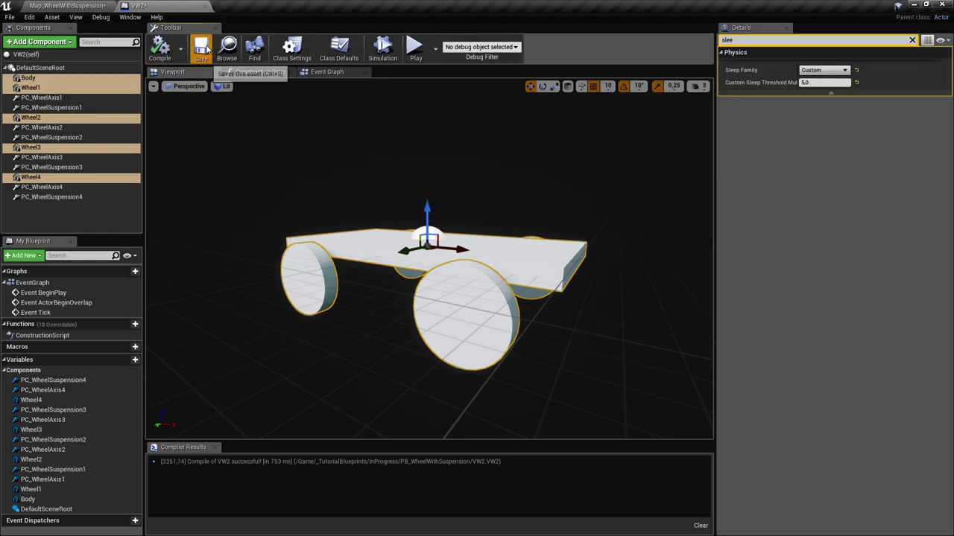
- Play-test VW2 with the custom sleep settings, pull it over the speed bumps, inspect it up close, and end the play session
click(82, 5)
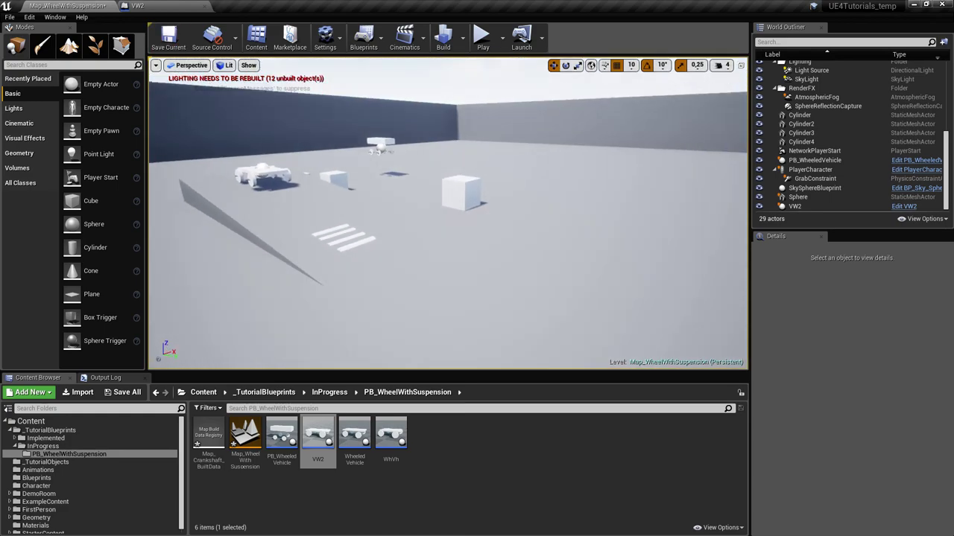
click(482, 41)
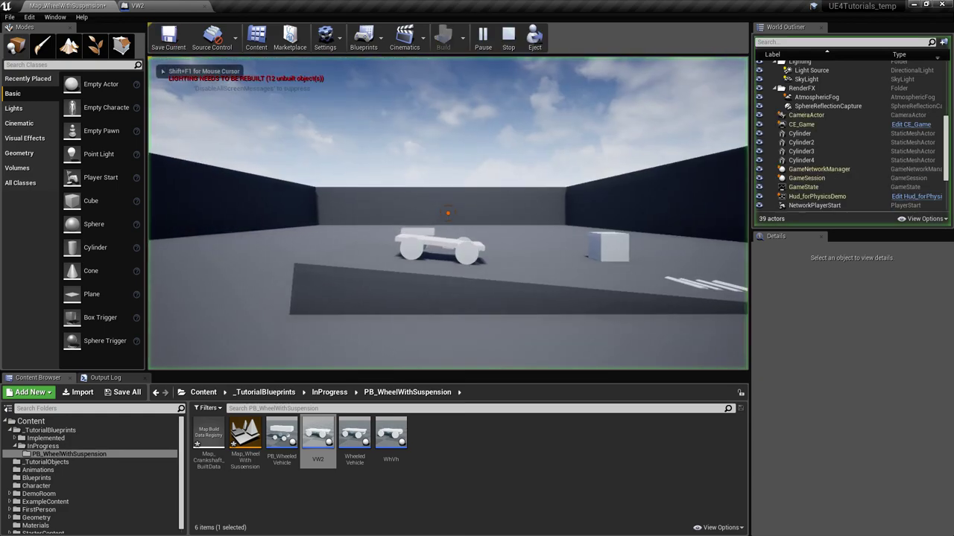
key(d)
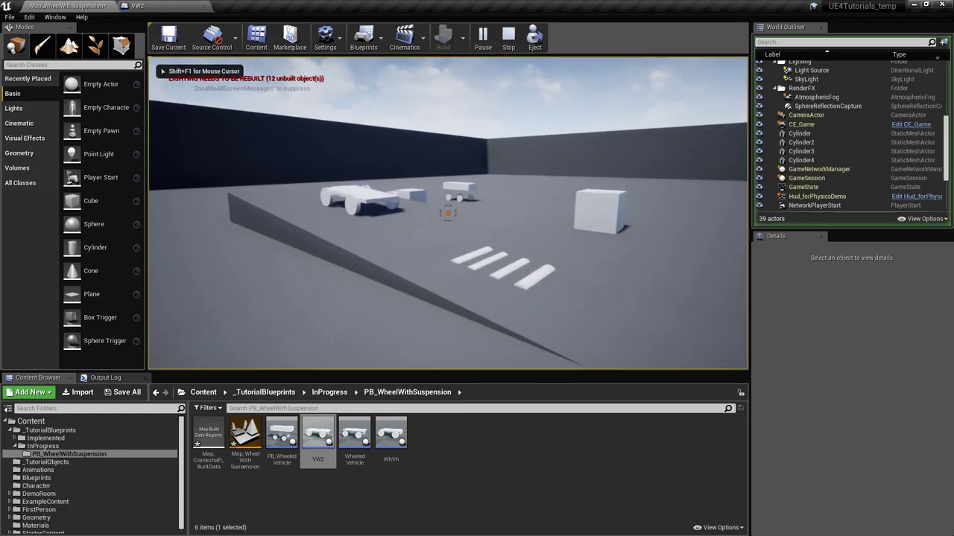
key(w)
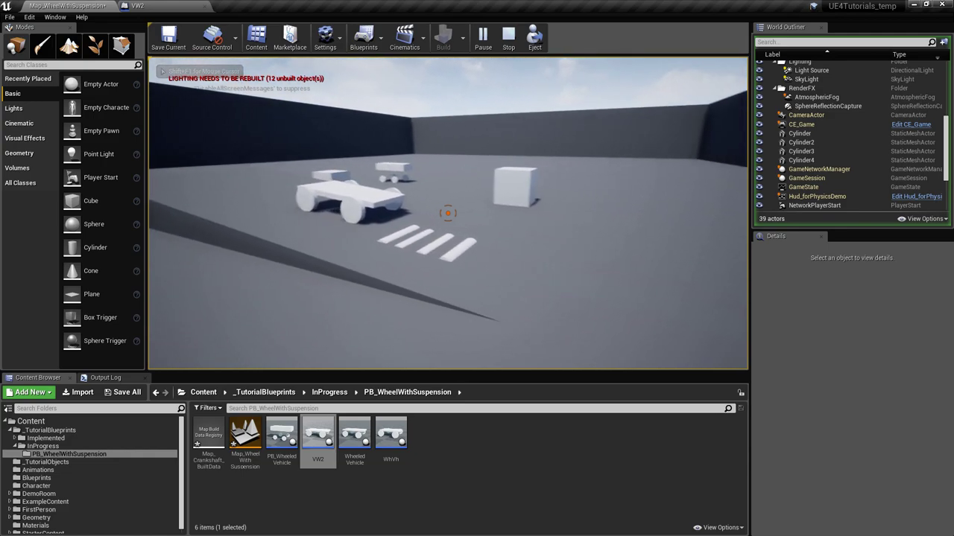
key(w)
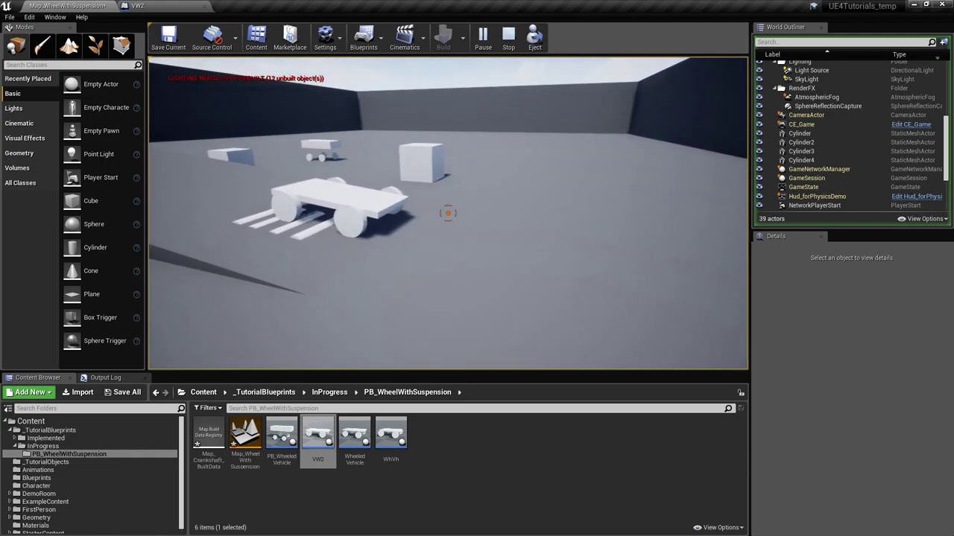
key(w)
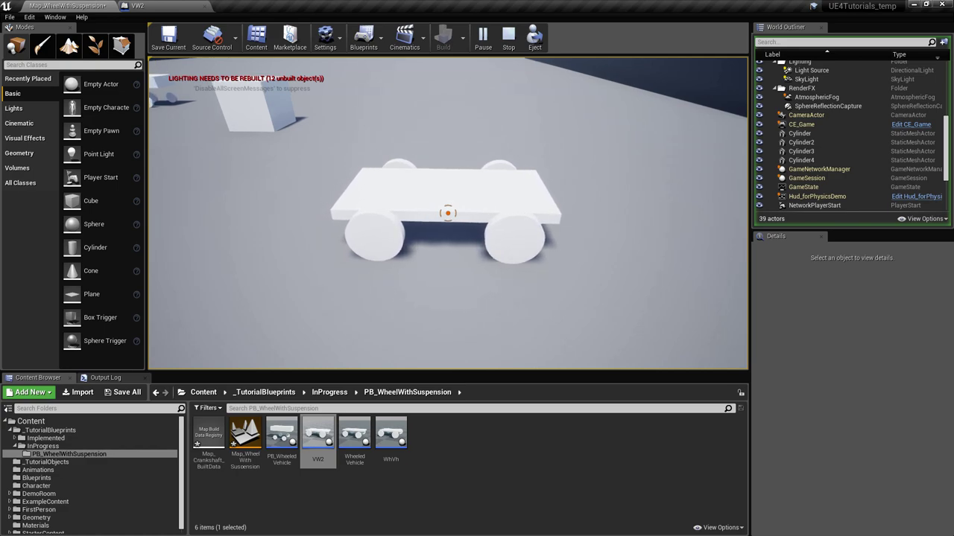
key(w)
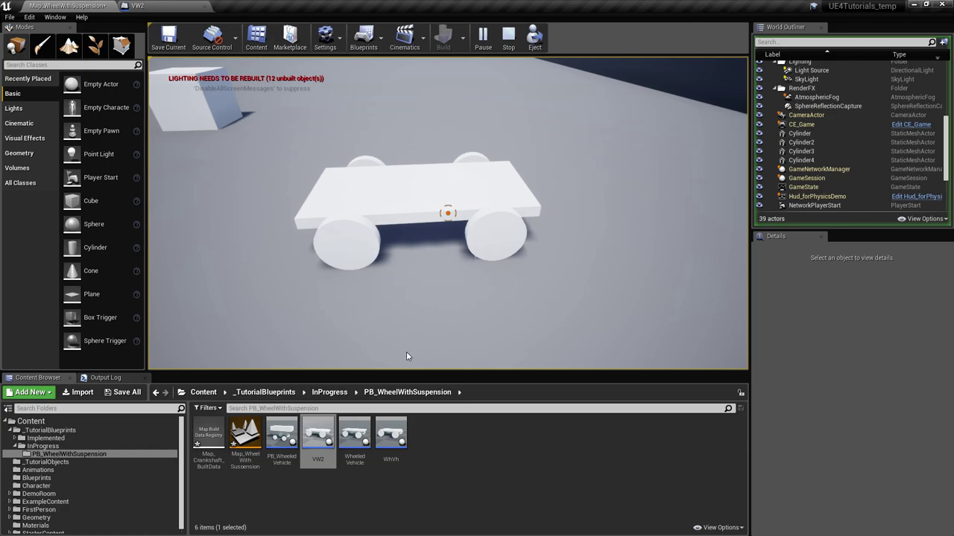
key(Escape)
- Return to the VW2 blueprint, clear the property filter, and select DefaultSceneRoot
click(138, 6)
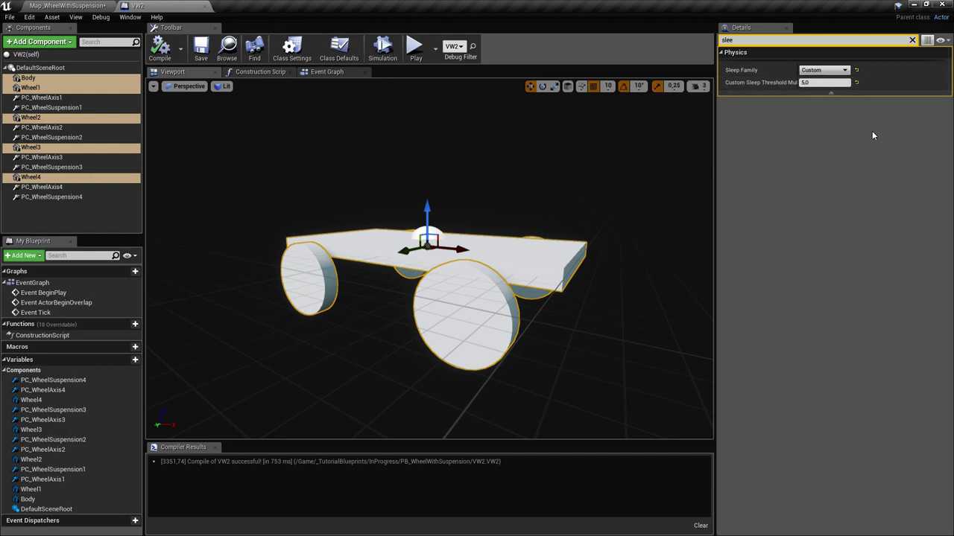
click(912, 40)
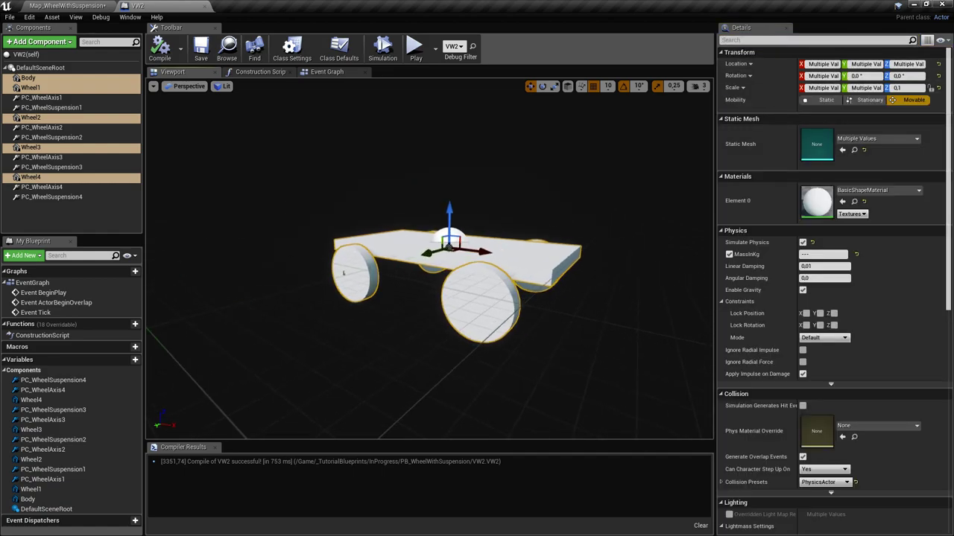
click(40, 67)
- Start another play session on the map and pull VW2 across the speed bumps onto the open floor
click(67, 6)
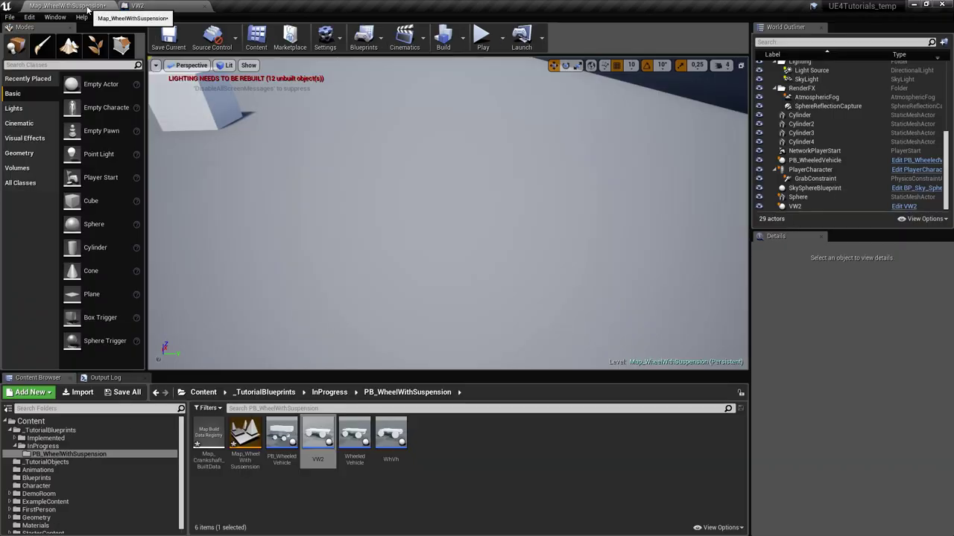
click(482, 36)
click(448, 213)
key(w)
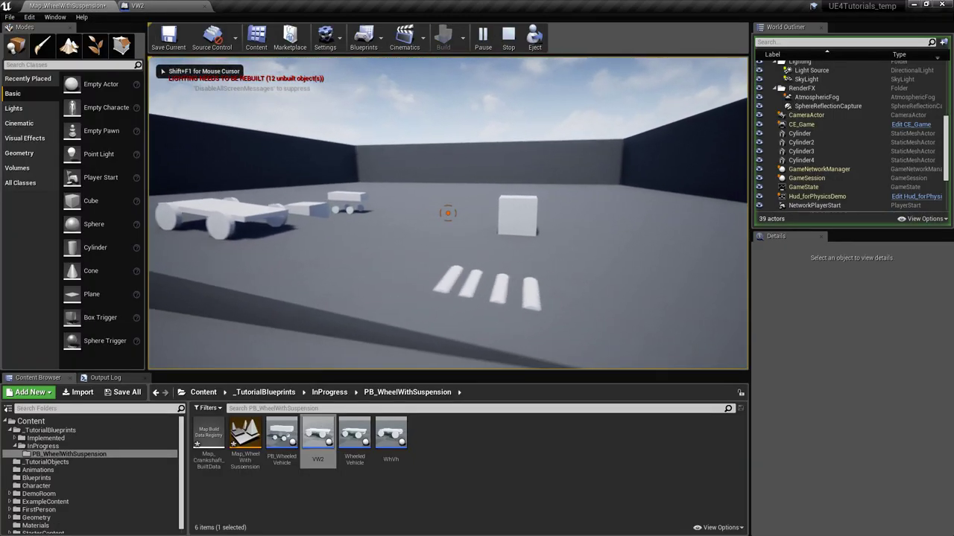
key(d)
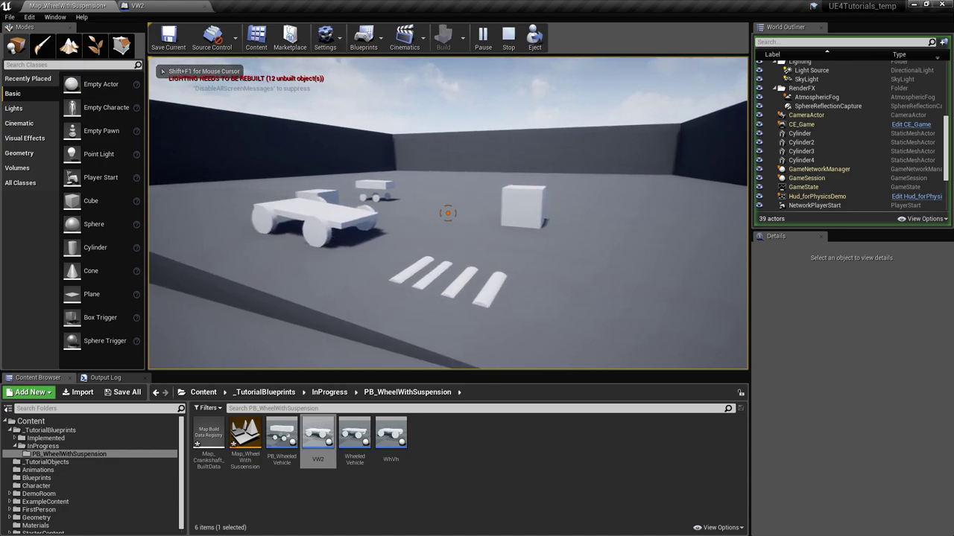
key(d)
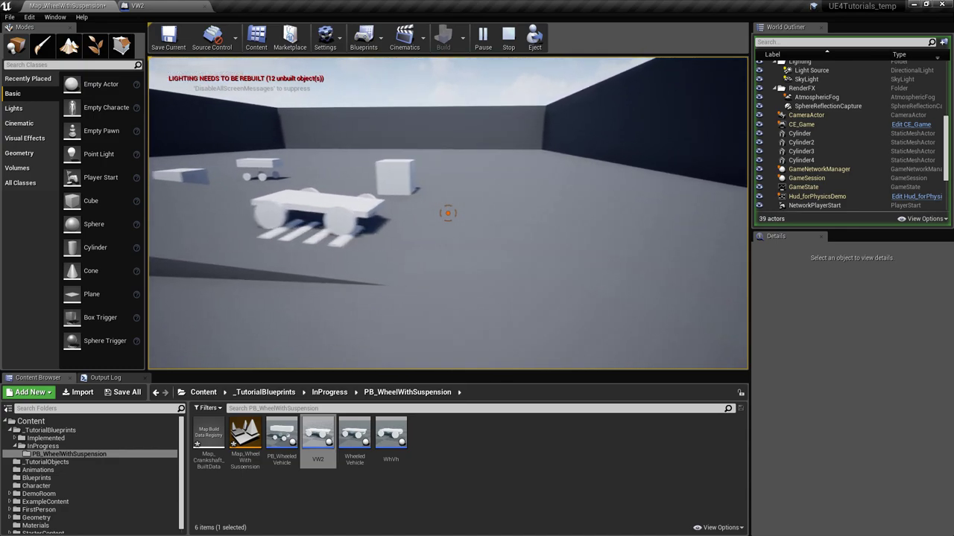
key(w)
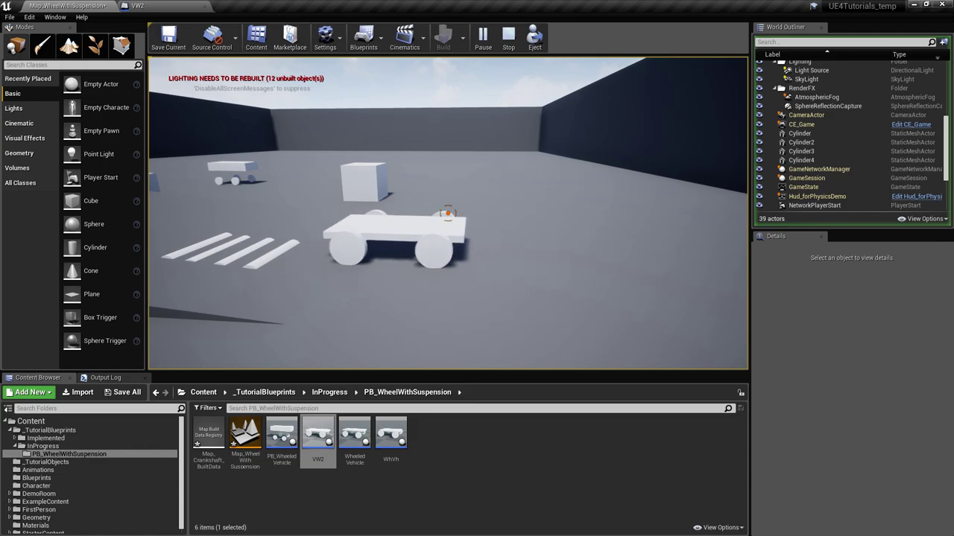